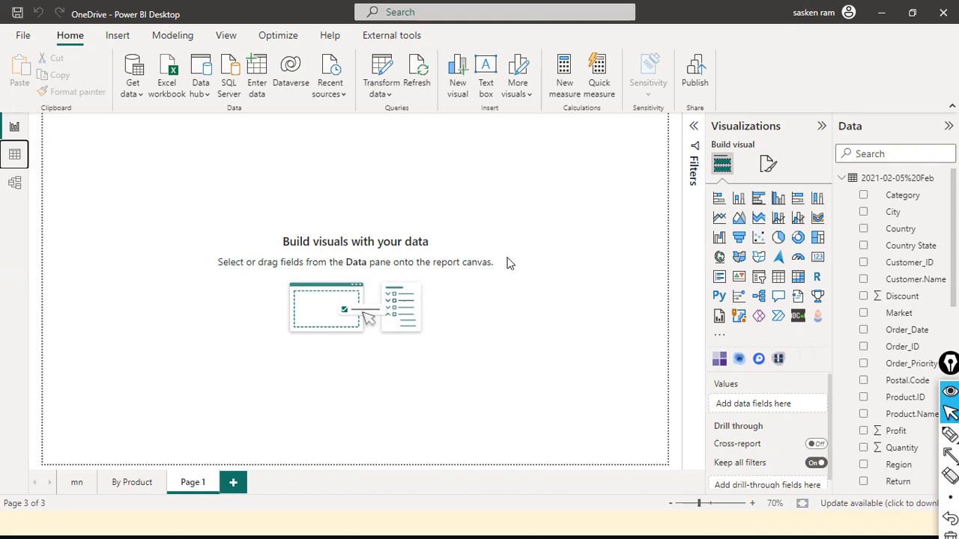
Launch File Explorer from the Windows search.
key("super")
type("file")
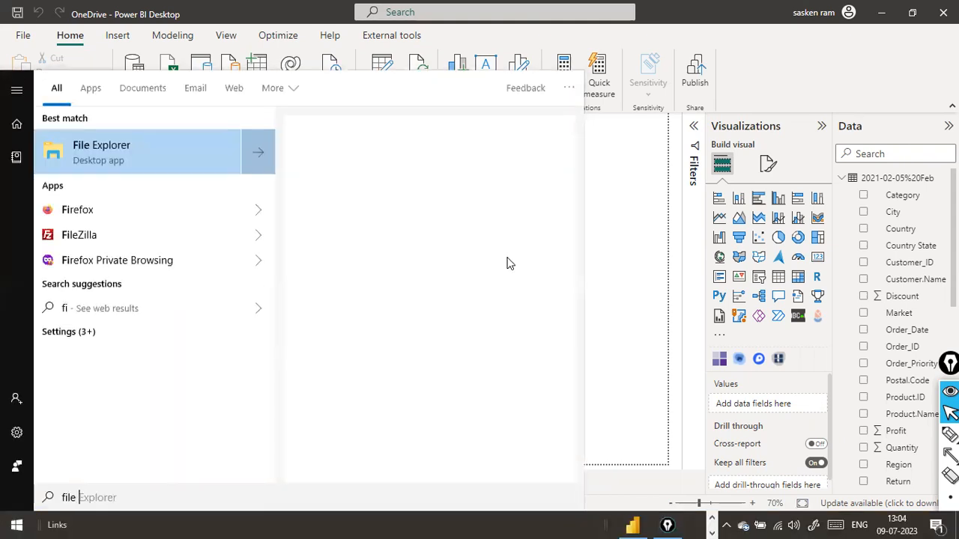
type(" explo")
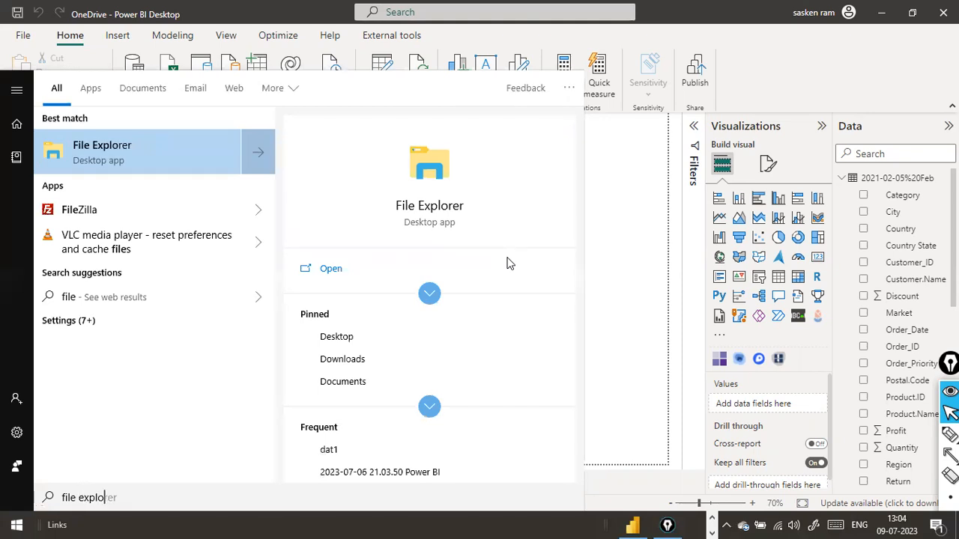
key("Escape")
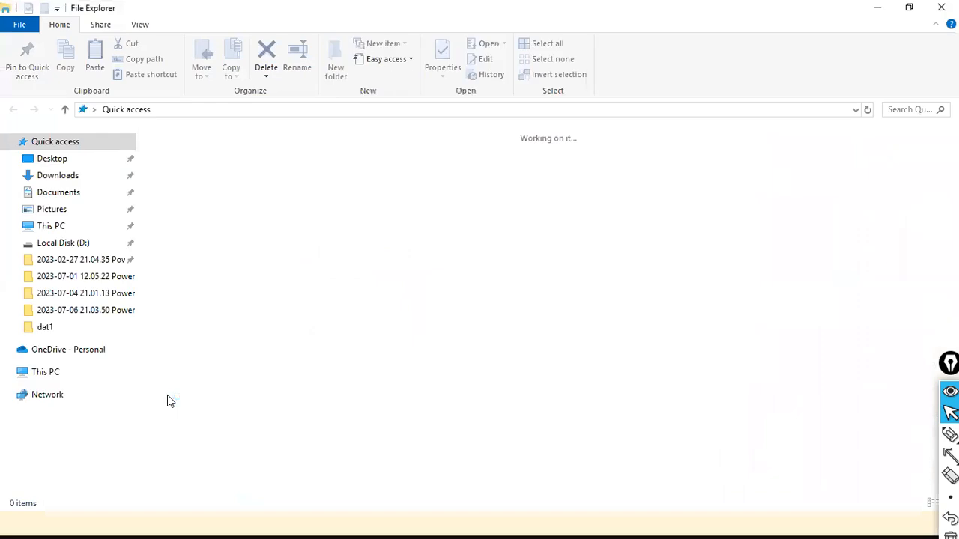
Open the NCDailysales folder on Local Disk (D:).
scroll(66, 445, "down", 2)
left_click(65, 443)
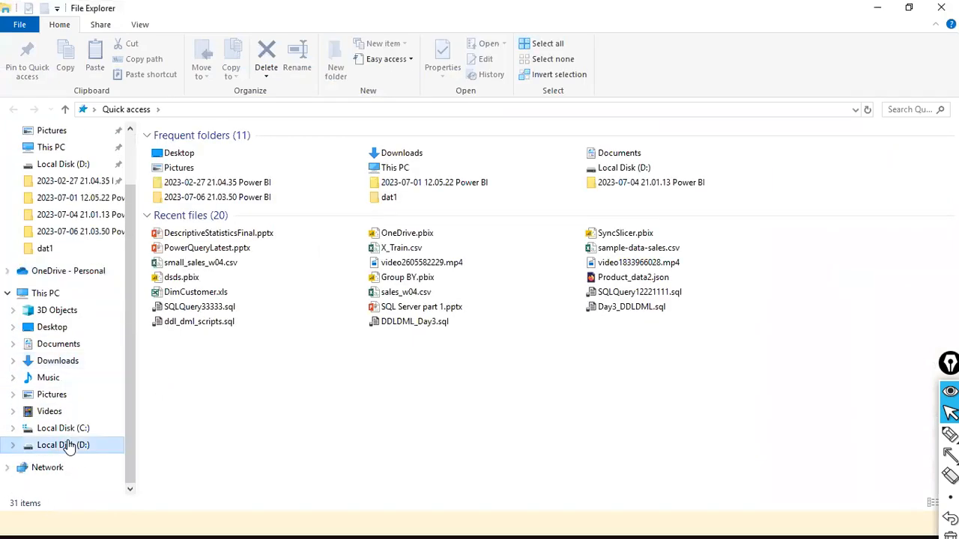
left_click(172, 403)
key("n")
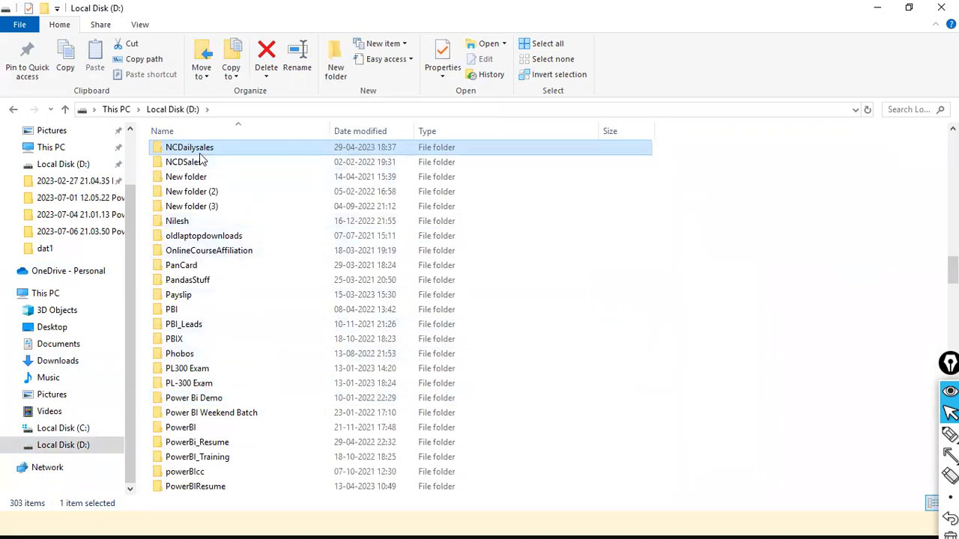
double_click(198, 150)
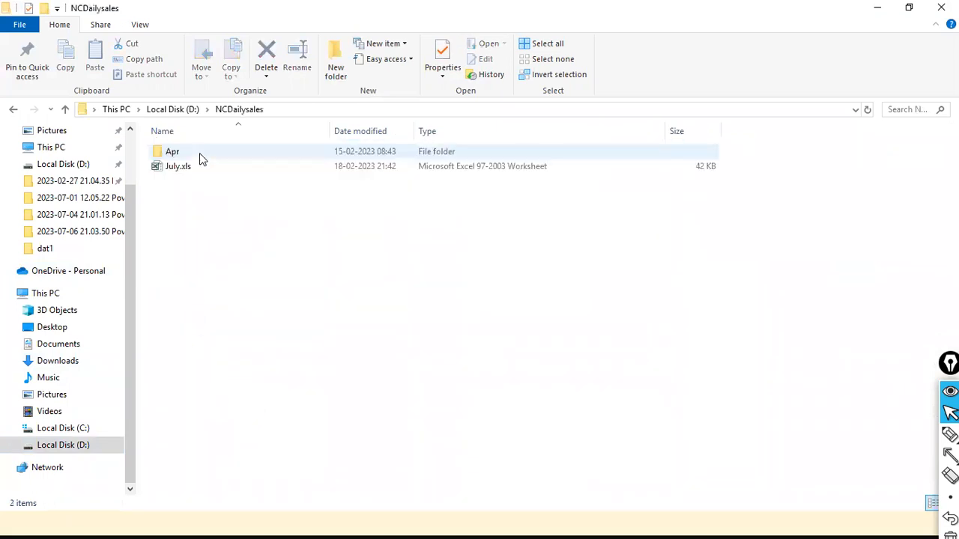
Copy the full path of the NCDailysales folder, D:\NCDailysales.
left_click(305, 110)
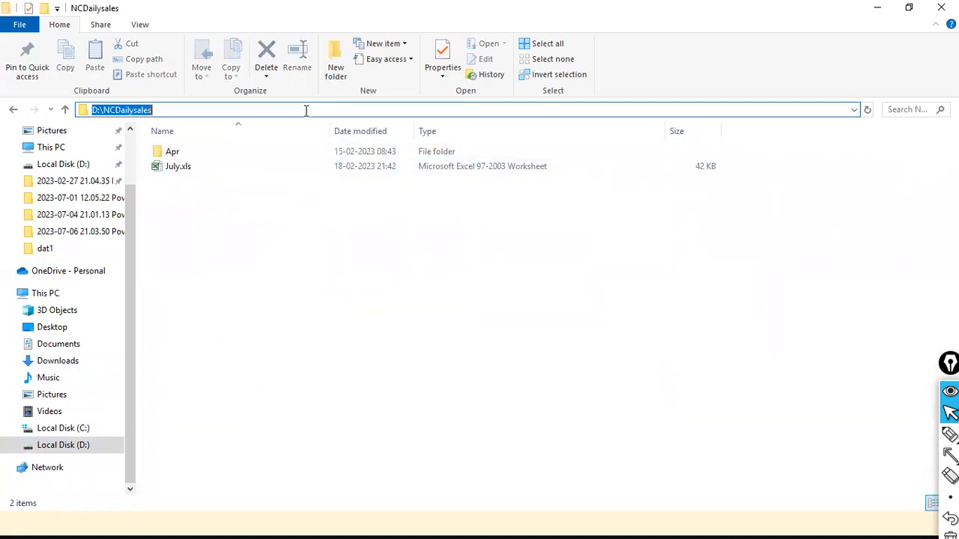
right_click(201, 109)
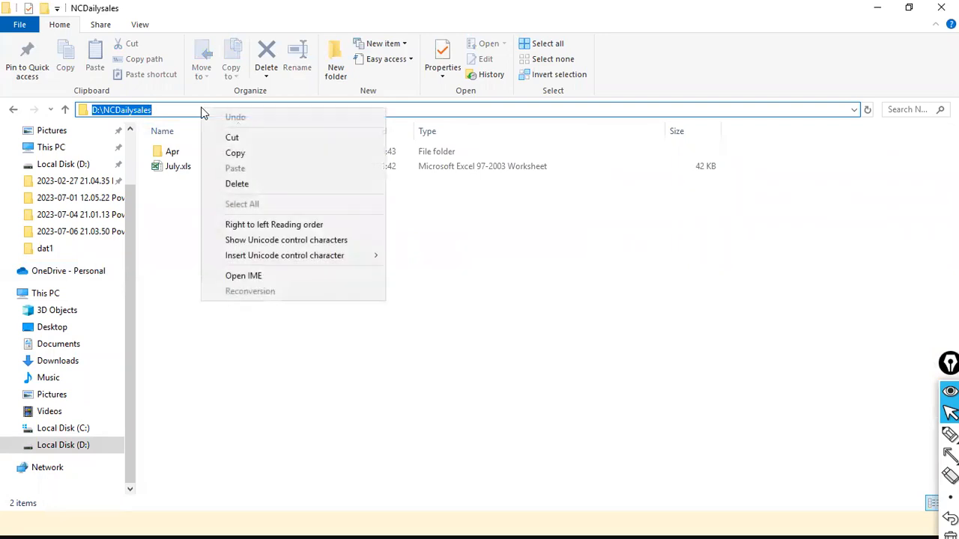
left_click(248, 155)
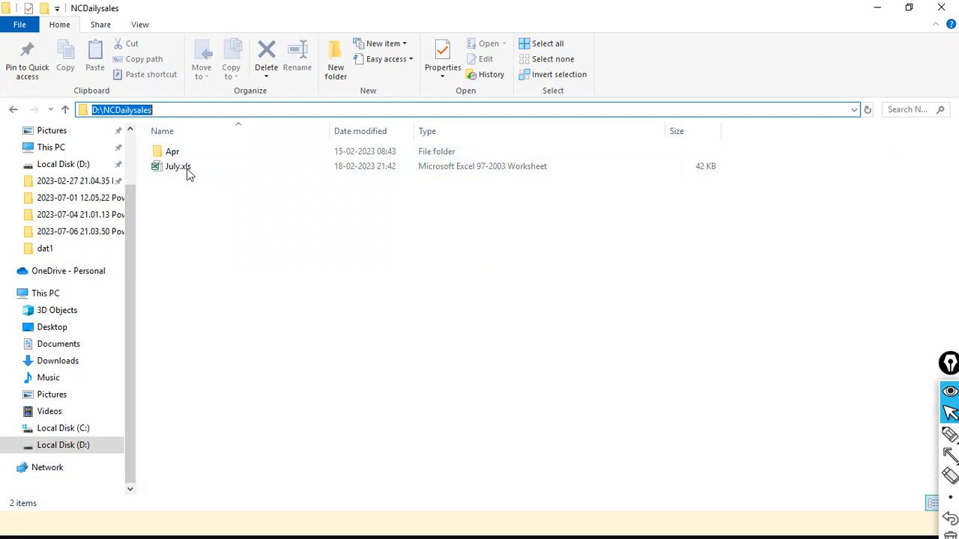
Examine the files in the Apr subfolder and its parent NCDailysales folder, checking how the folders are nested.
left_click(176, 154)
double_click(176, 154)
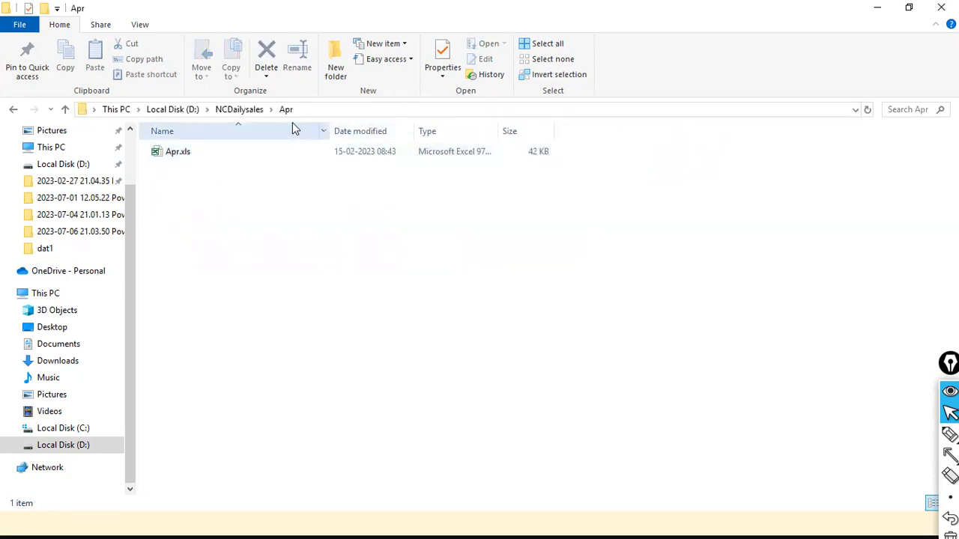
left_click(238, 110)
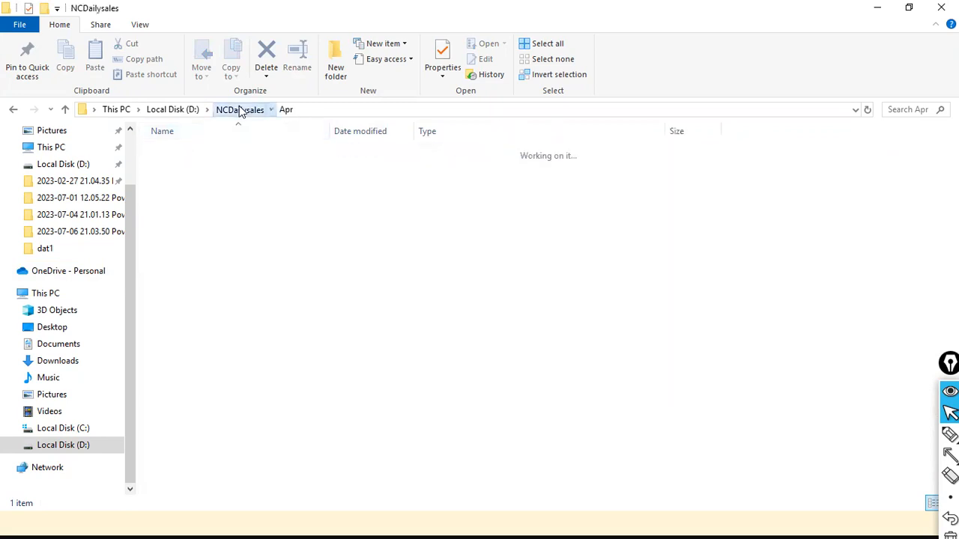
left_click(318, 110)
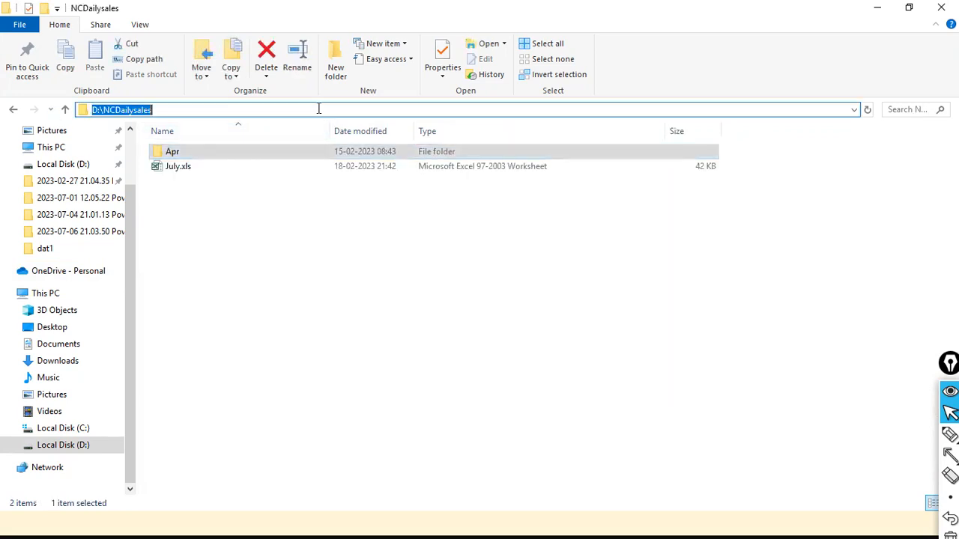
double_click(174, 152)
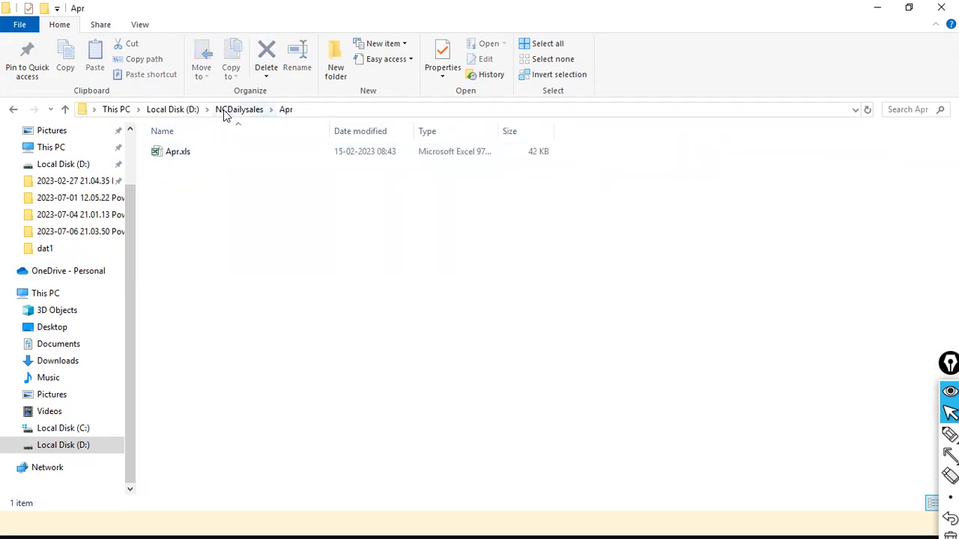
left_click(224, 110)
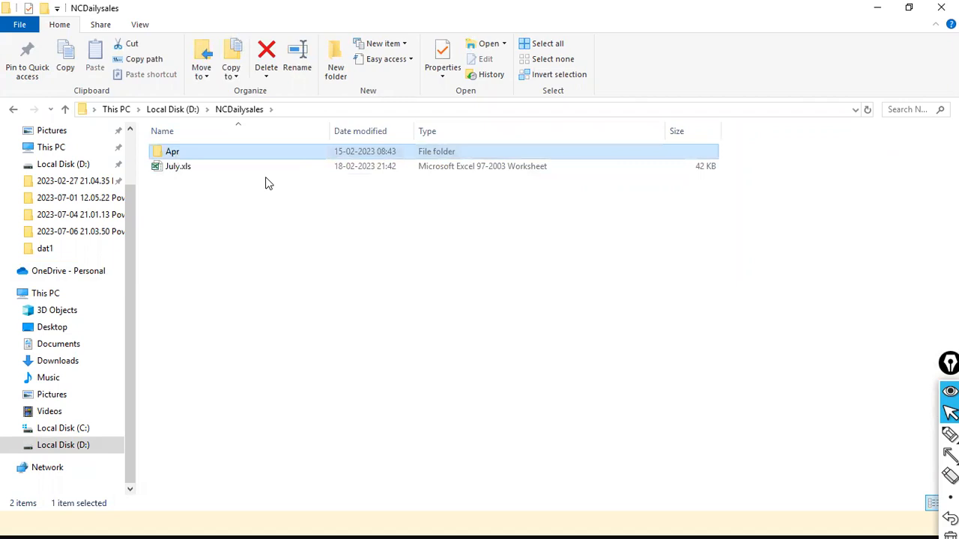
left_click(279, 114)
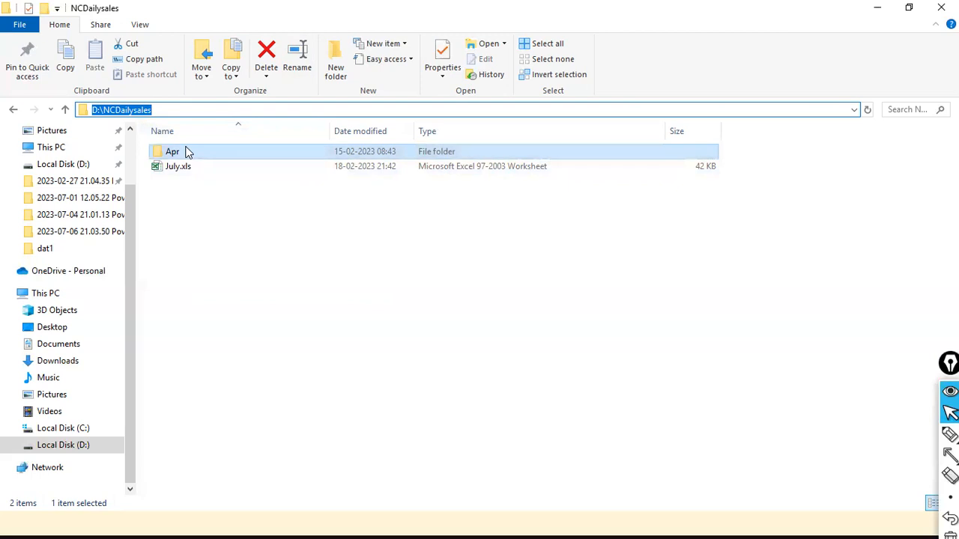
double_click(158, 154)
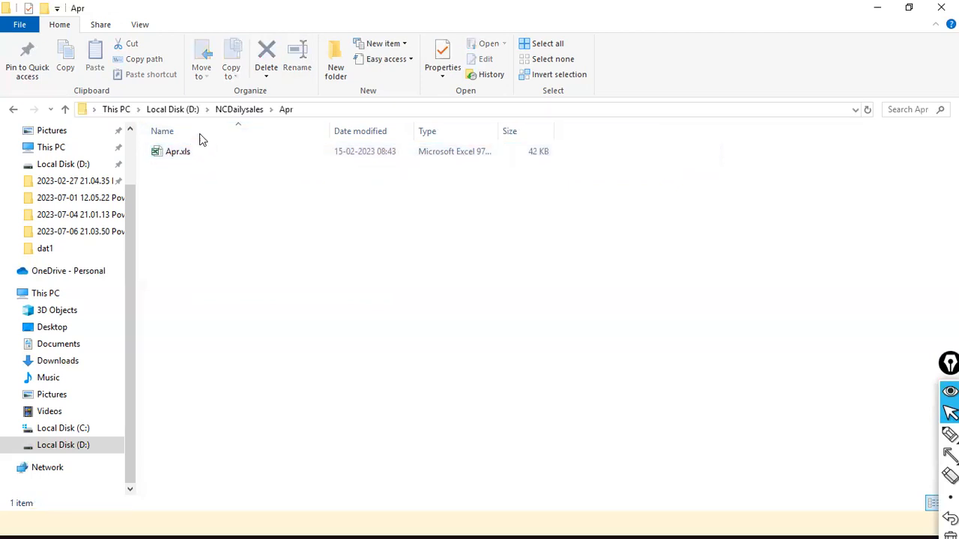
left_click(189, 112)
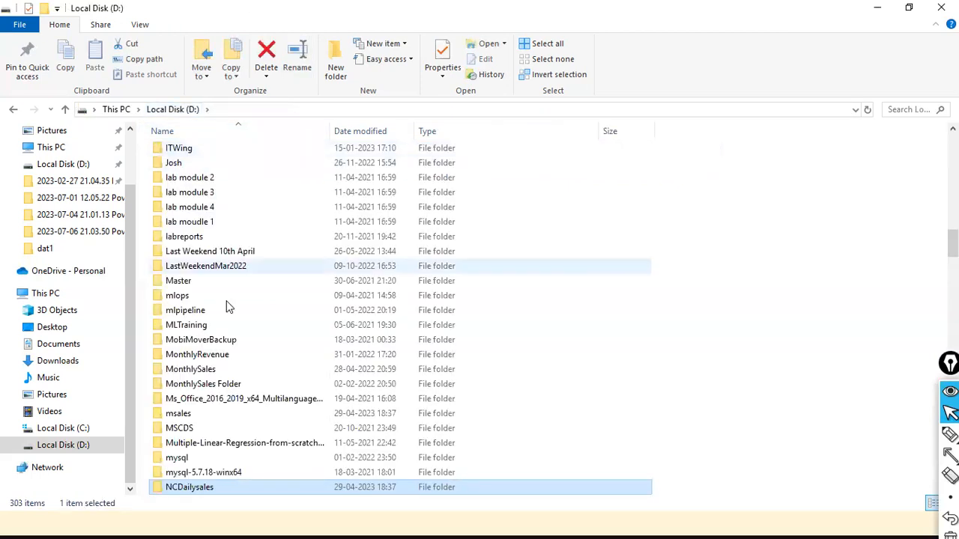
double_click(189, 488)
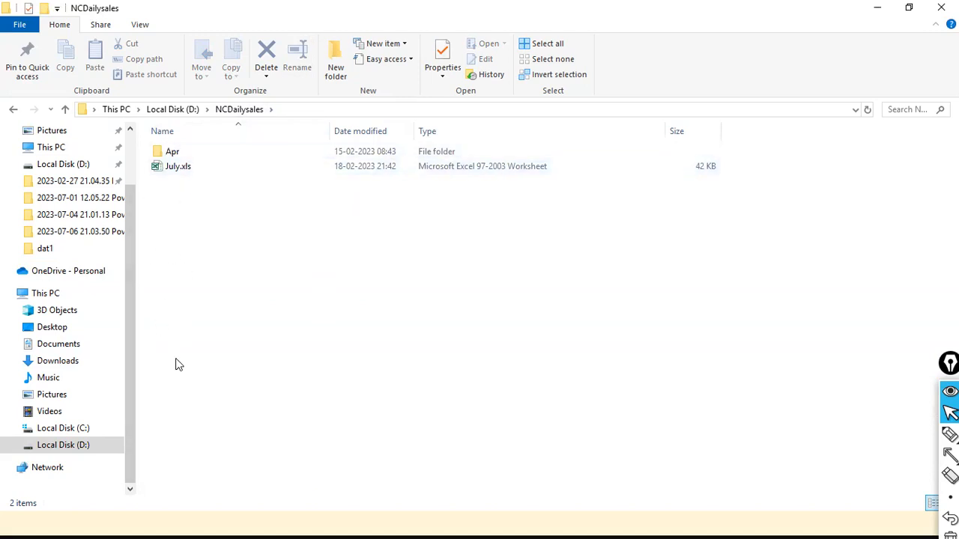
left_click(316, 113)
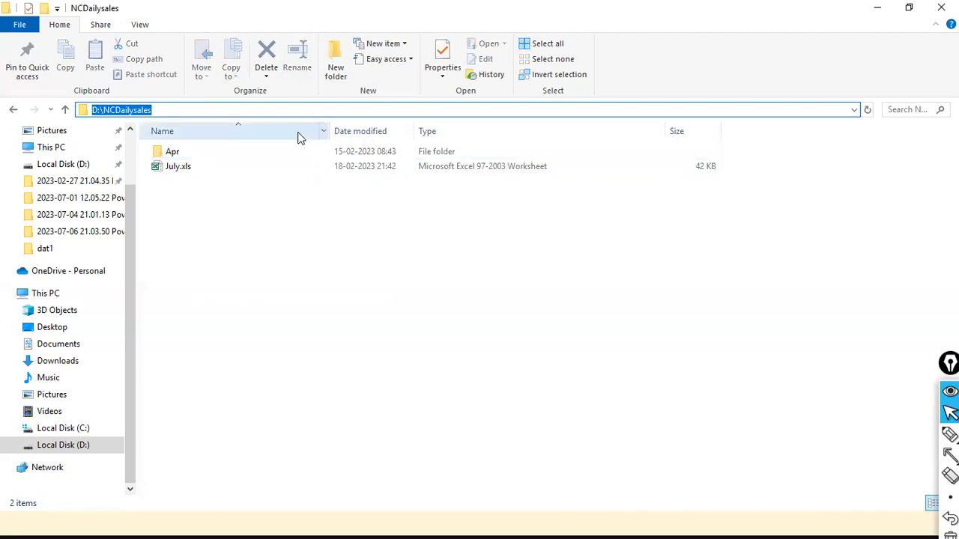
Switch to Power BI Desktop and start a new data connection with the Folder connector from the File category.
key("alt+Tab")
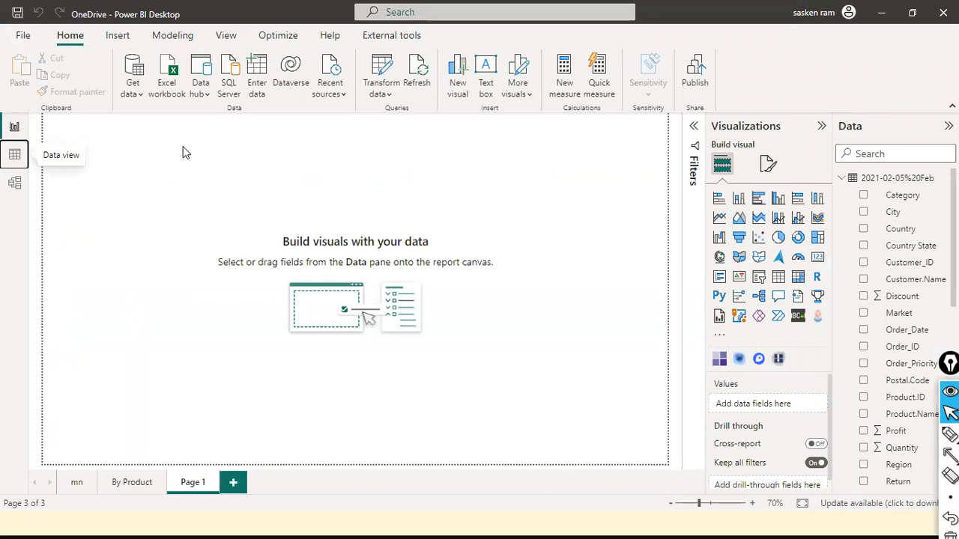
left_click(143, 93)
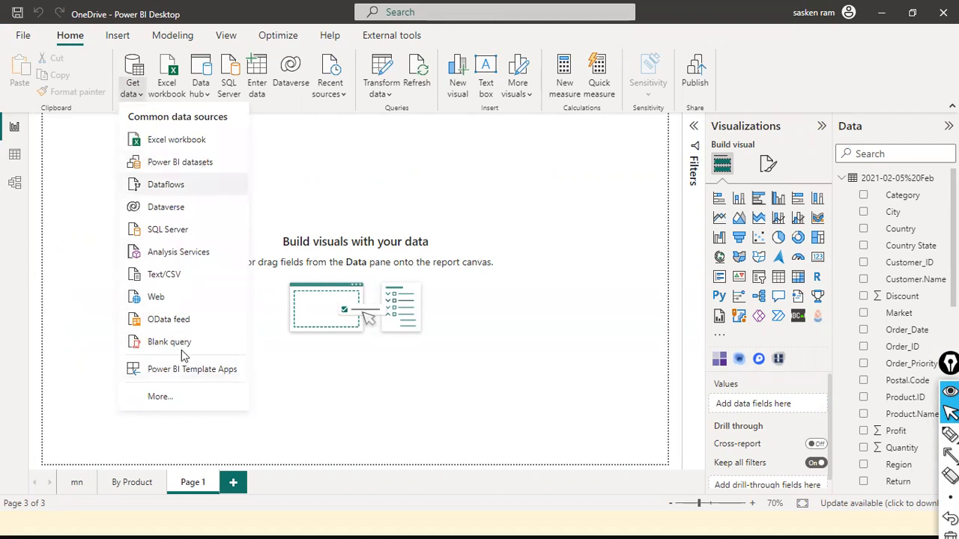
left_click(172, 401)
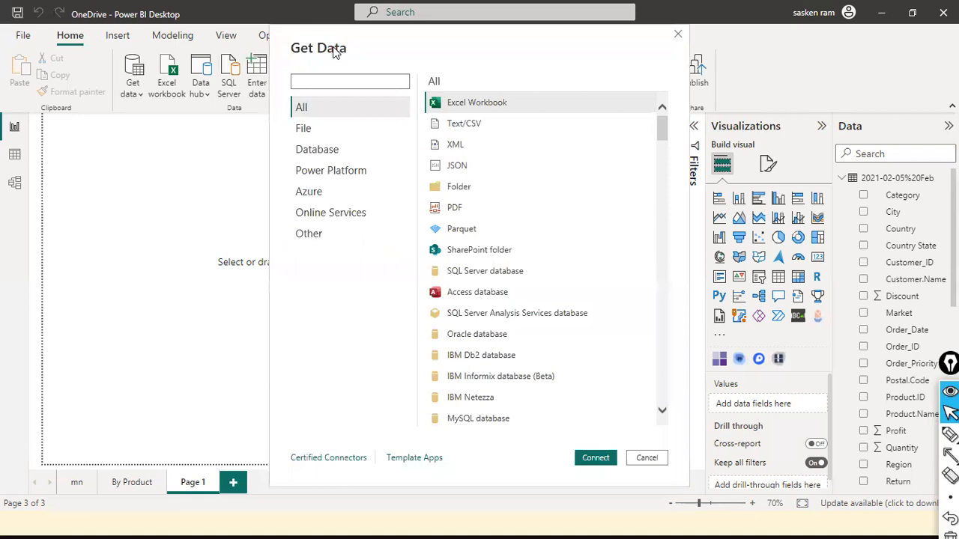
left_click_drag(335, 51, 155, 74)
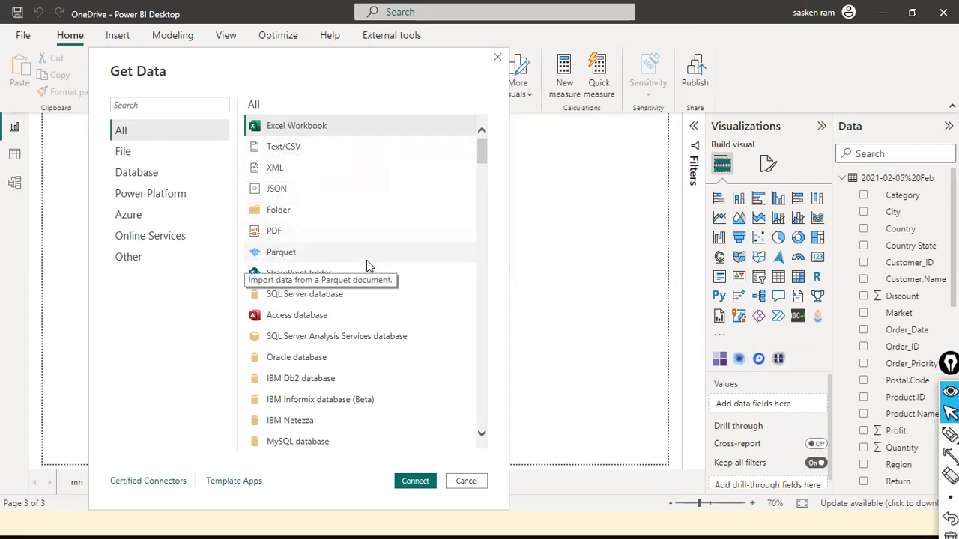
left_click(120, 151)
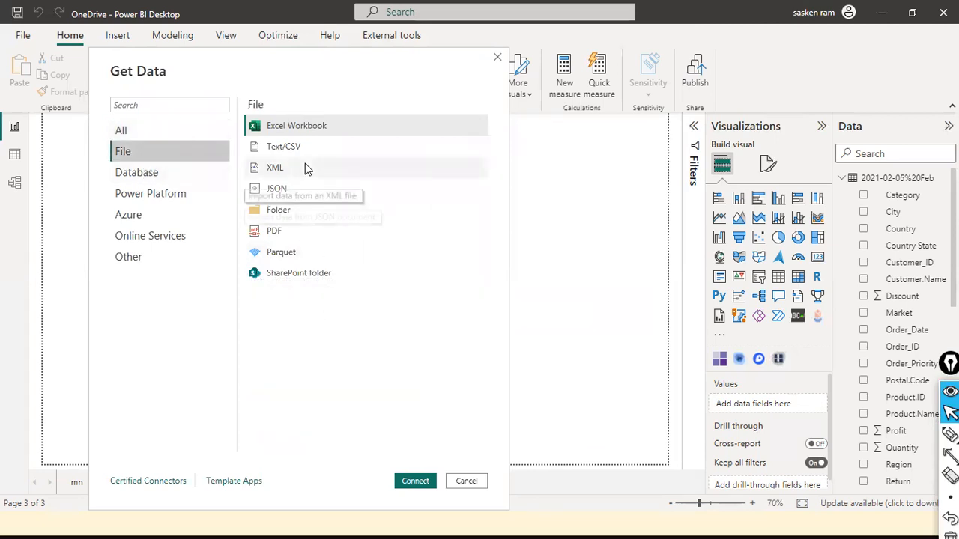
left_click(302, 211)
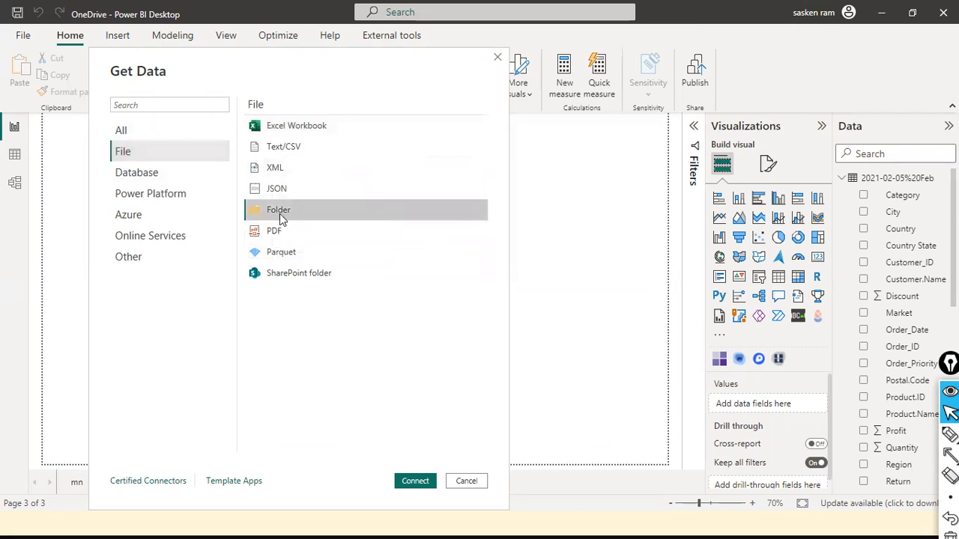
left_click(423, 488)
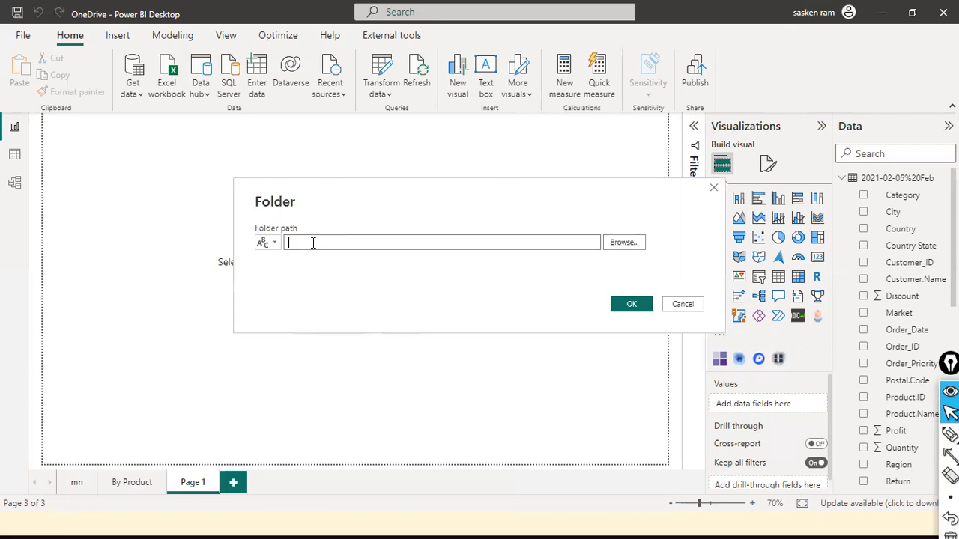
Set the folder path to D:\NCDailysales, checking it against File Explorer, and load the preview of the folder's files.
type("D:\\NC\\Dailysales")
key("alt+Tab")
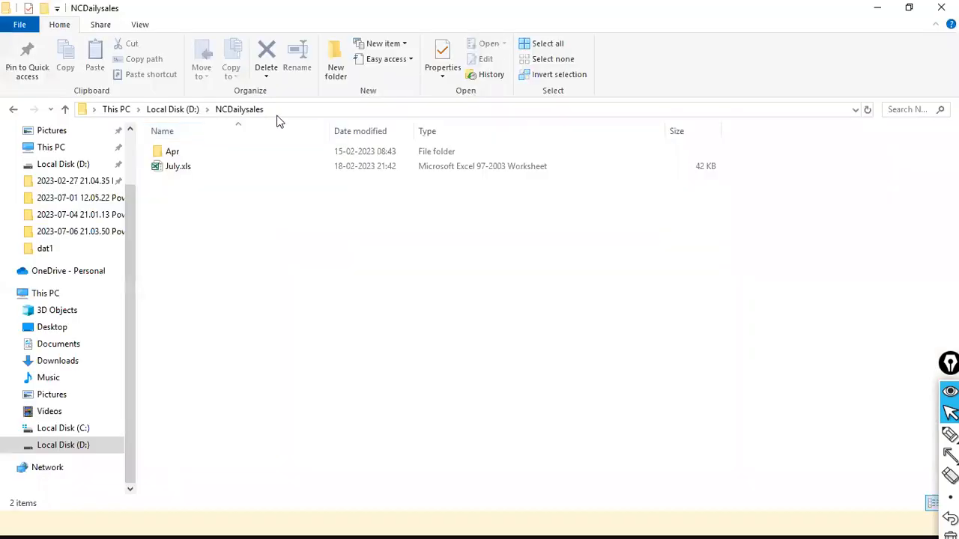
left_click(284, 112)
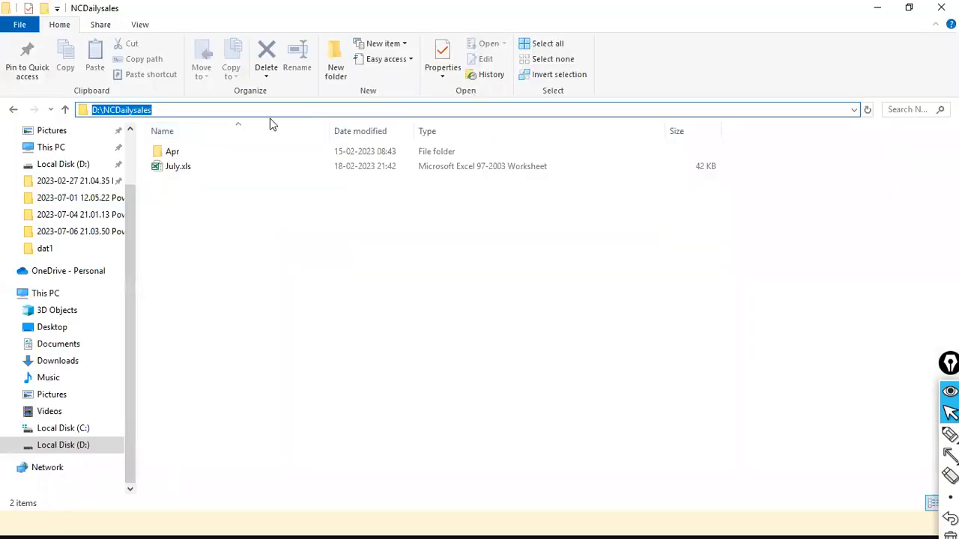
key("alt+Tab")
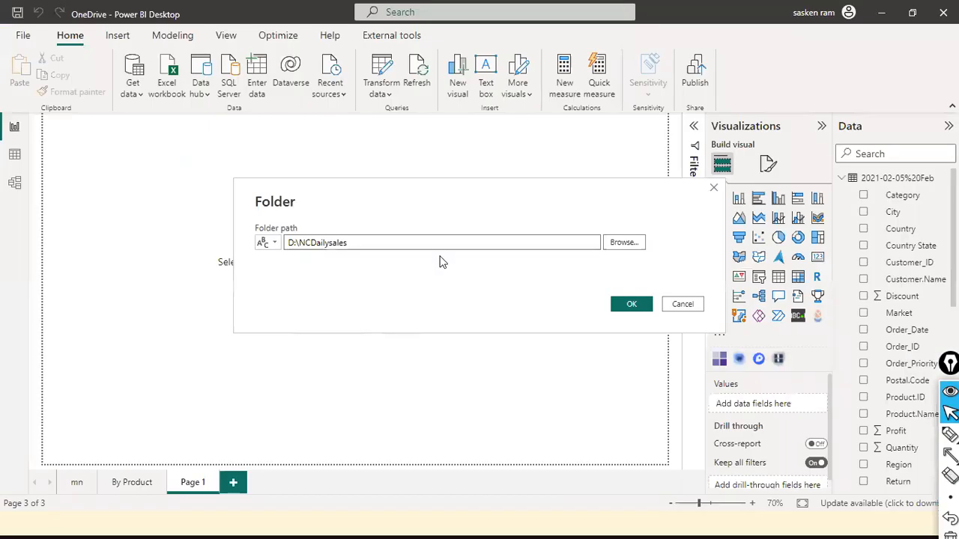
left_click(627, 306)
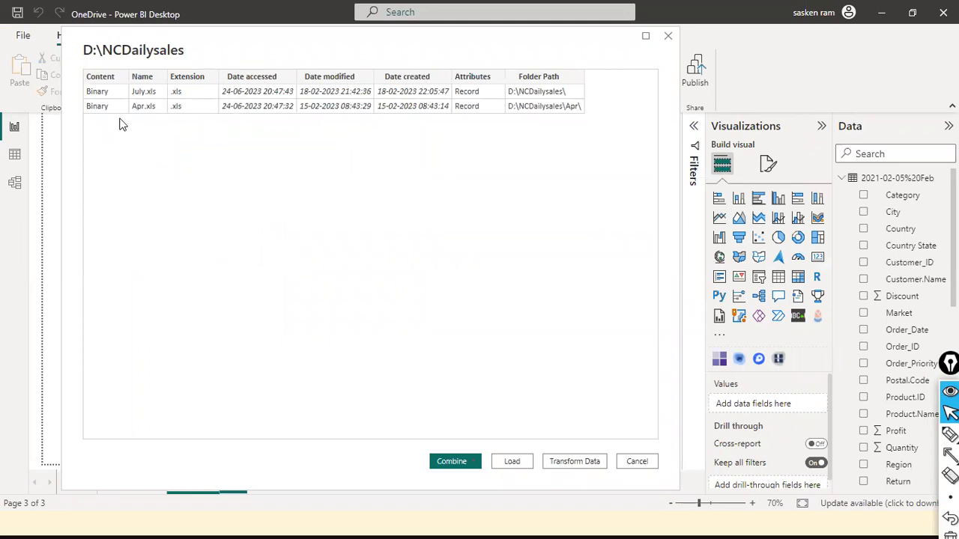
key("ctrl+shift+a")
left_click_drag(66, 133, 134, 107)
left_click_drag(631, 101, 585, 104)
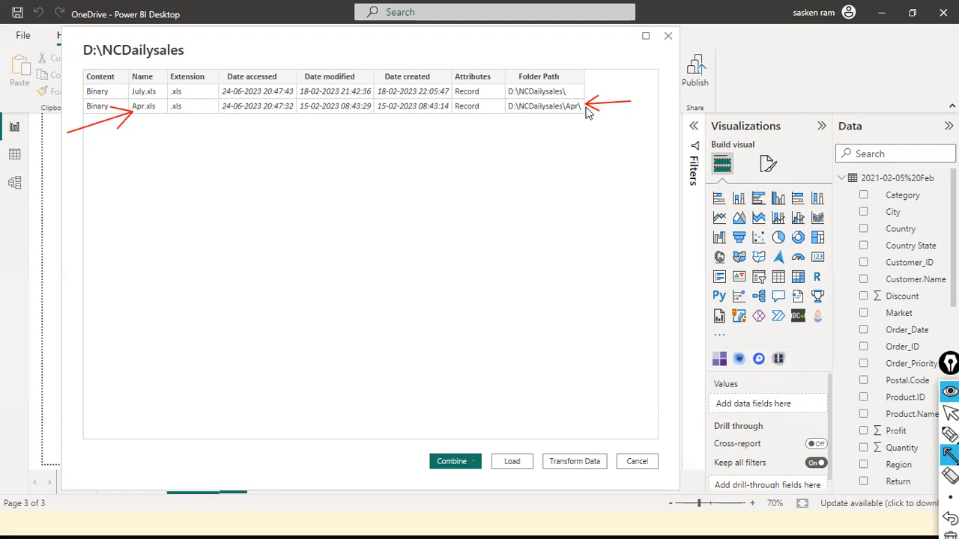
left_click_drag(89, 66, 123, 91)
left_click_drag(621, 88, 577, 95)
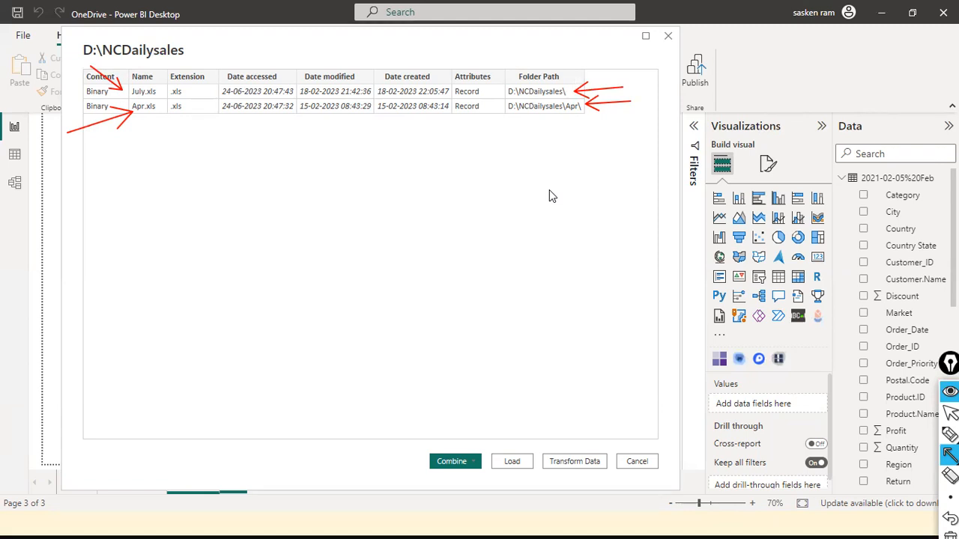
key("ctrl+shift+7")
key("ctrl+shift+2")
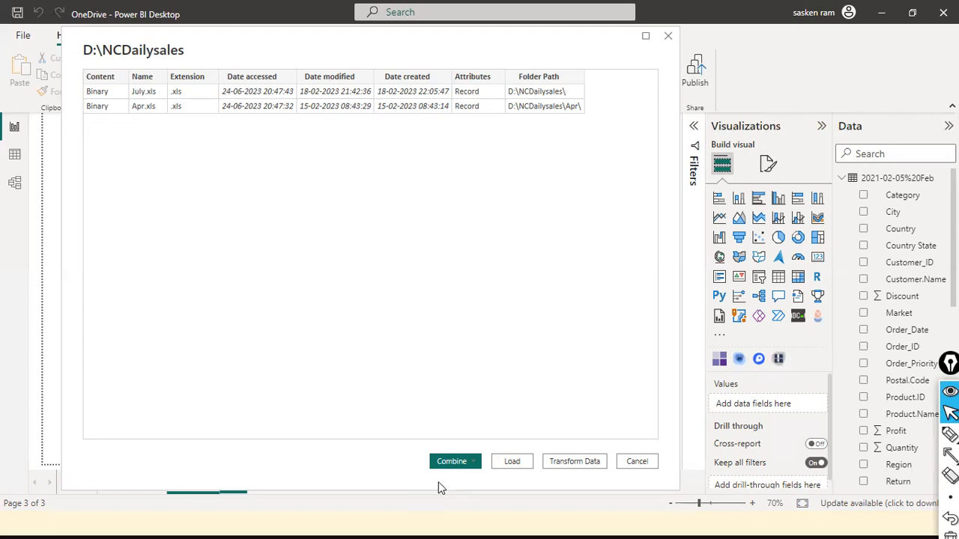
key("ctrl+shift+4")
left_click_drag(428, 336, 506, 442)
left_click_drag(528, 369, 560, 438)
left_click_drag(633, 384, 635, 450)
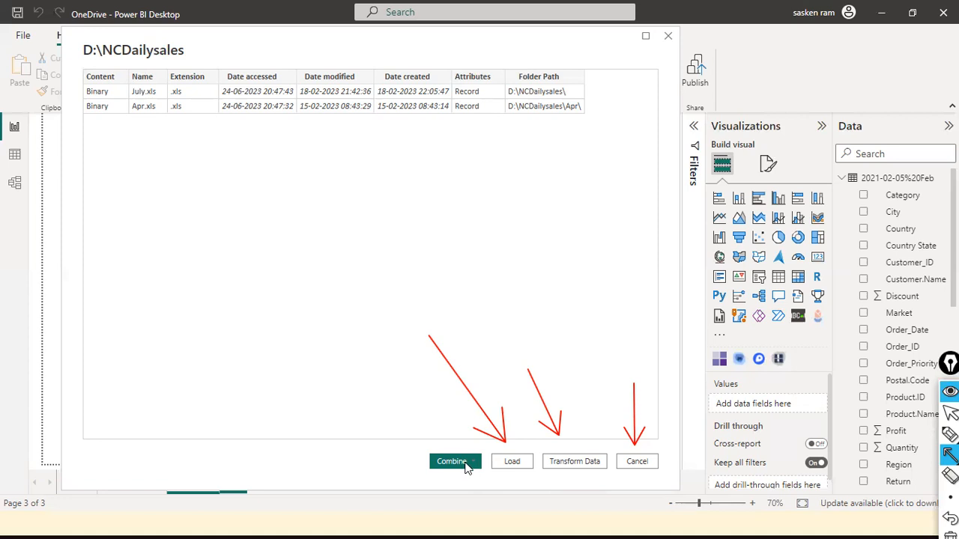
key("ctrl+shift+2")
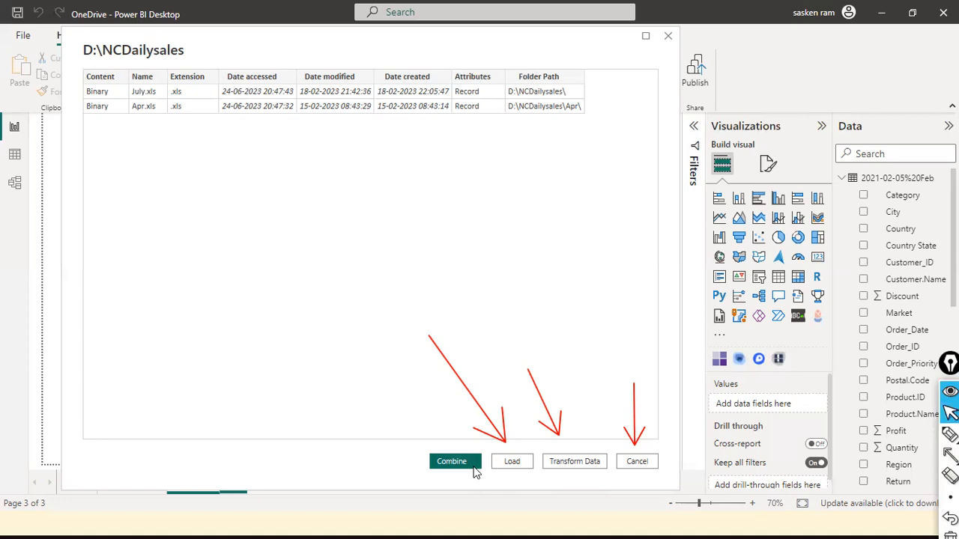
Check the Combine options for the D:\NCDailysales files, and load the plain file list into the report.
left_click(467, 462)
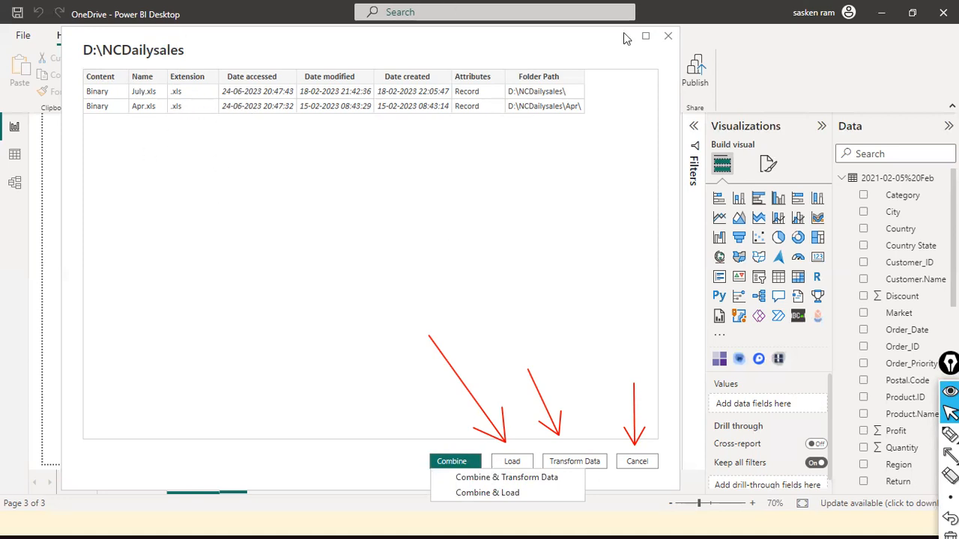
left_click(508, 371)
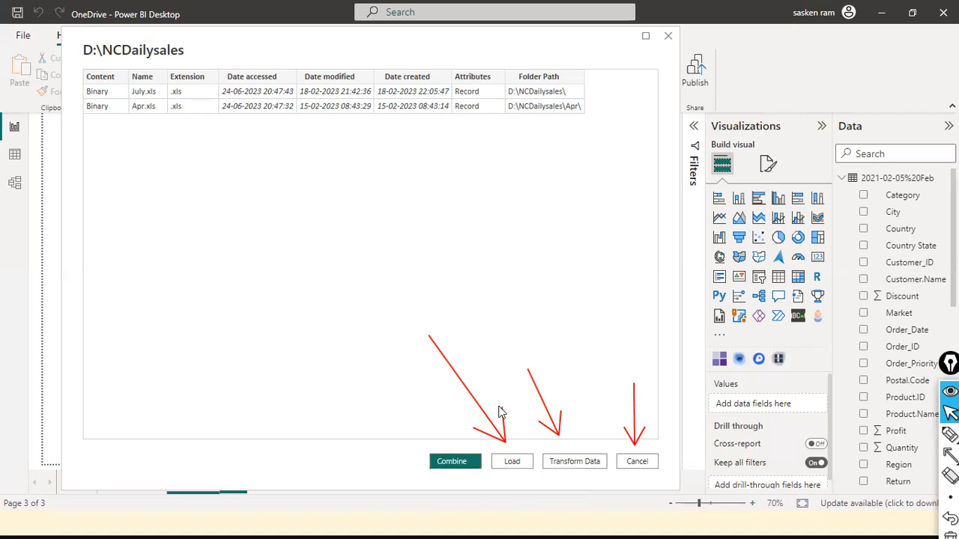
left_click(512, 462)
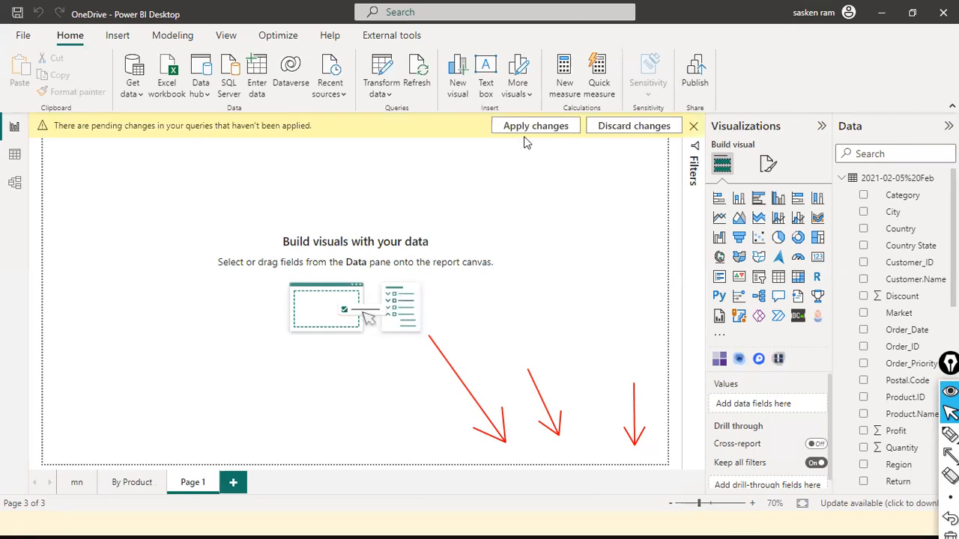
Try to apply the pending query changes, and collapse the 2021-02-05%20Feb table in the list of data tables.
left_click(525, 130)
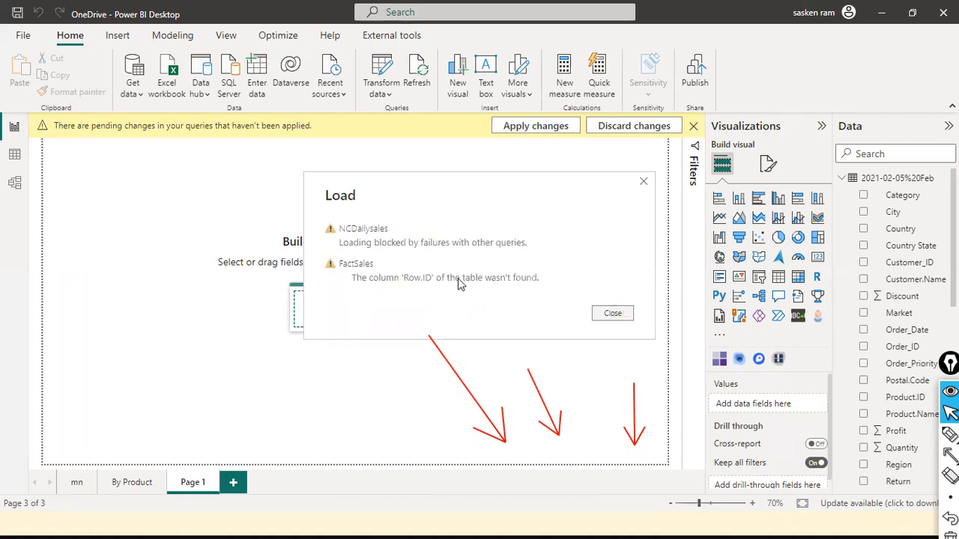
left_click(616, 322)
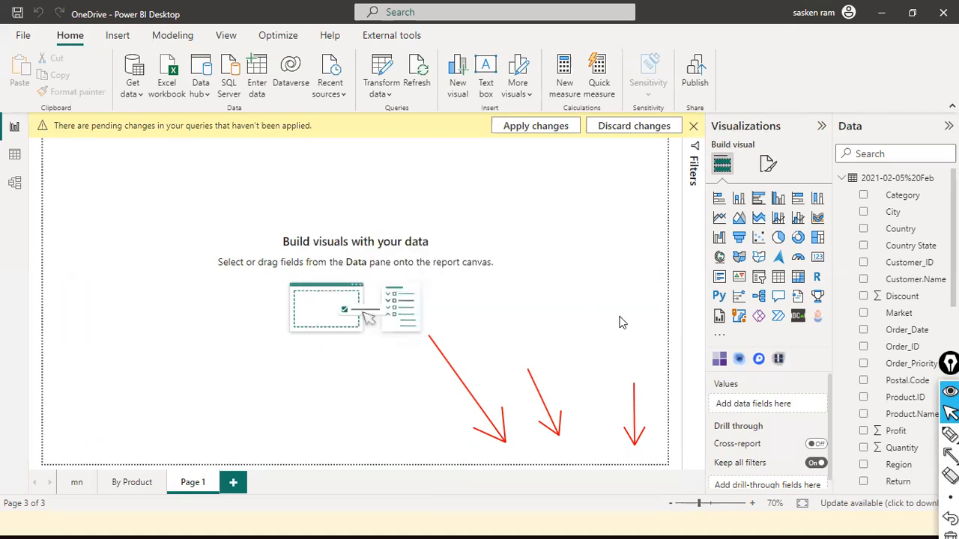
left_click(841, 178)
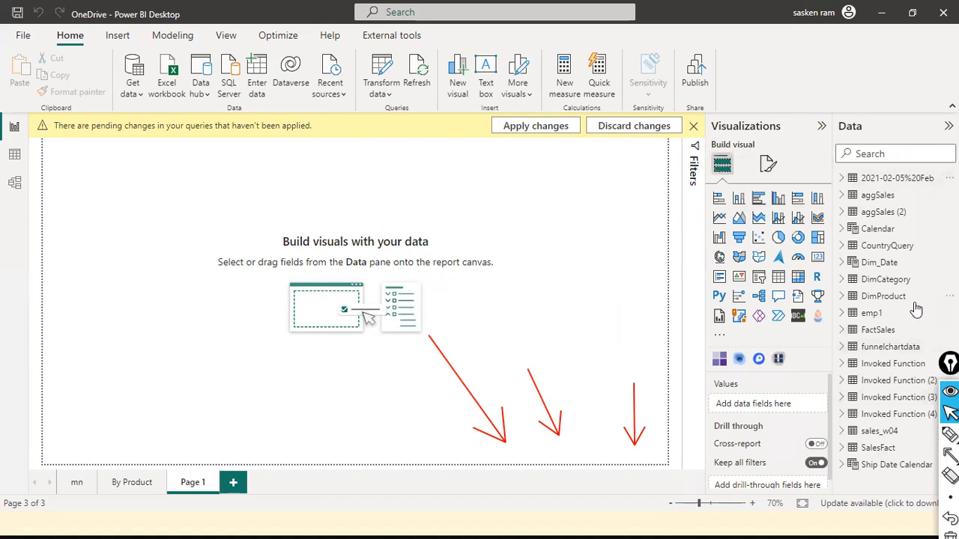
left_click_drag(950, 364, 431, 337)
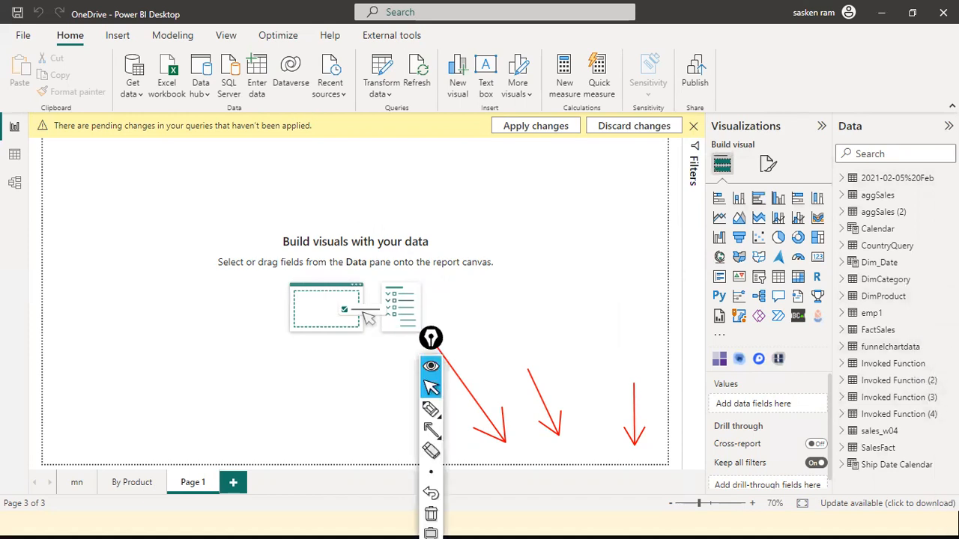
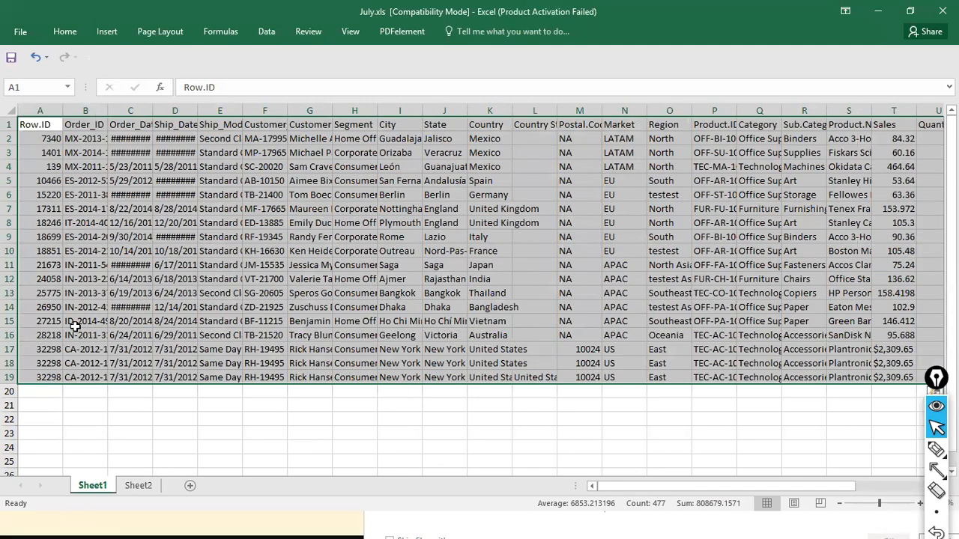
Compare the columns and rows of Sheet1 and Sheet2 in July.xls, and close the workbook.
left_click(136, 488)
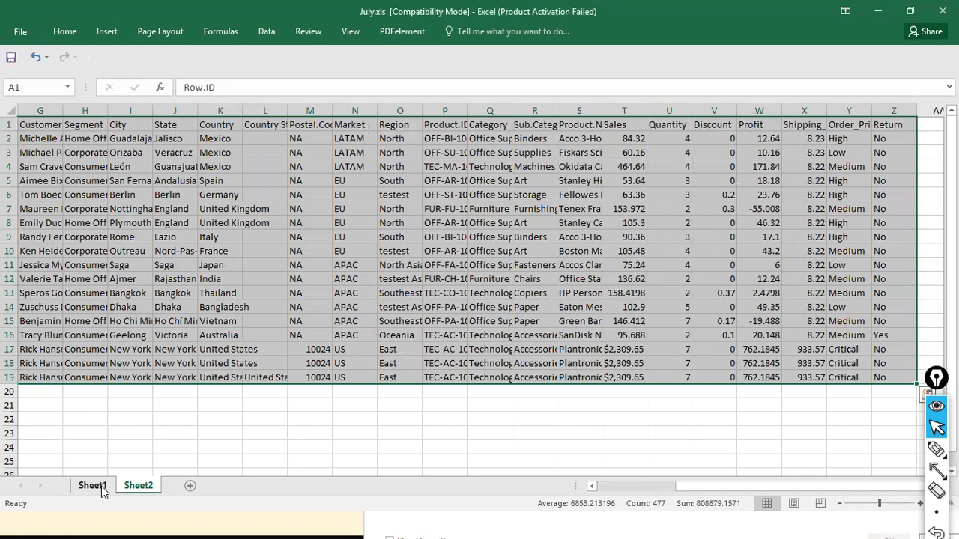
left_click(54, 124)
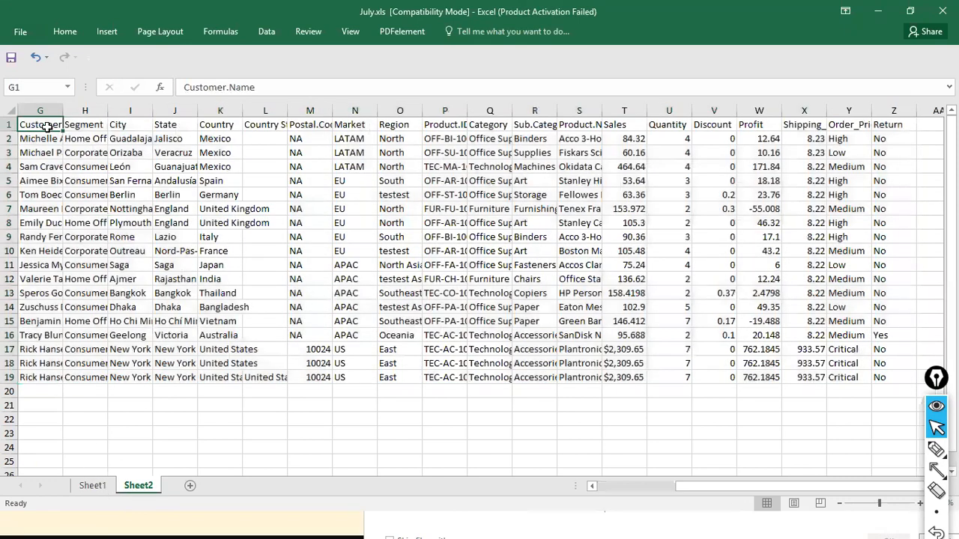
left_click(92, 485)
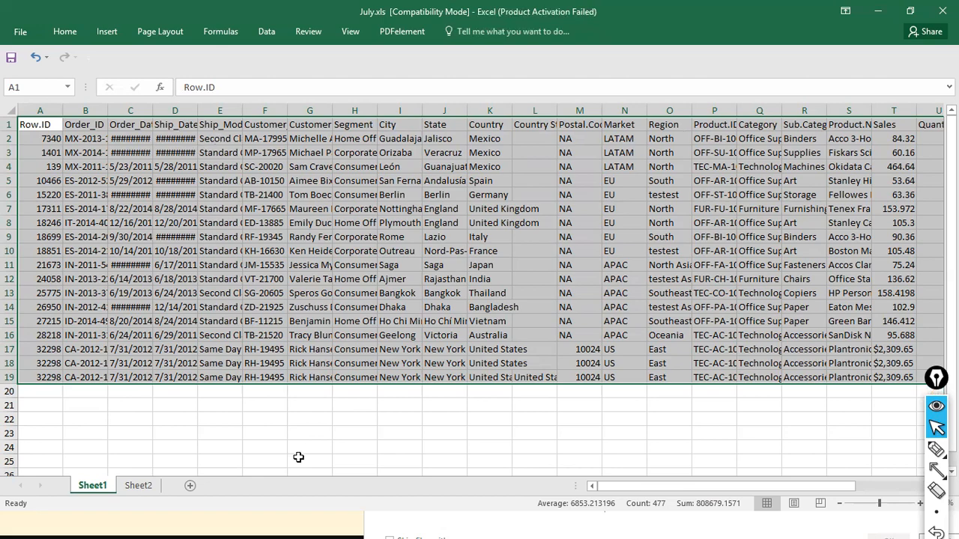
left_click(124, 487)
left_click(96, 487)
left_click(138, 486)
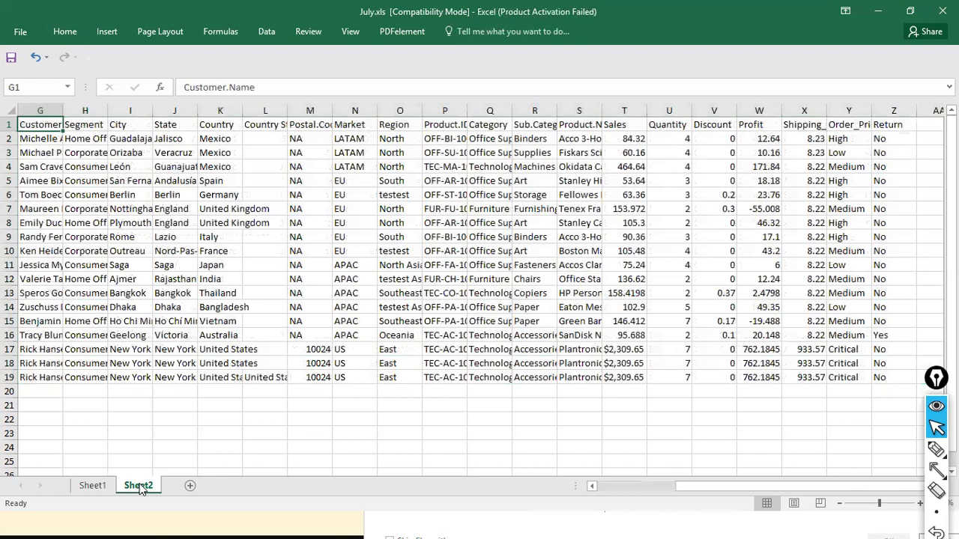
left_click(942, 12)
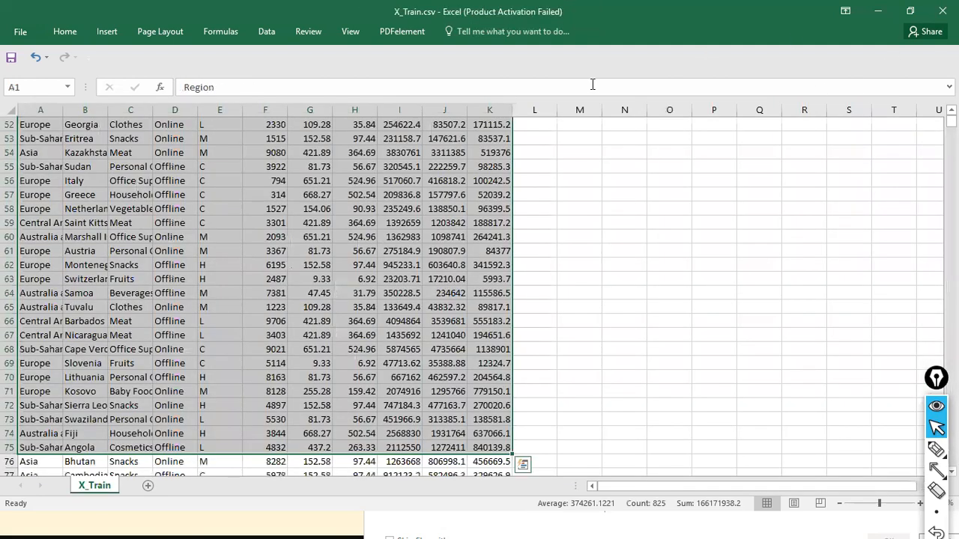
Open Apr.xls from the Apr subfolder of NCDailysales, compare its Sheet1 and Sheet2, and close the workbook.
key("alt+Tab")
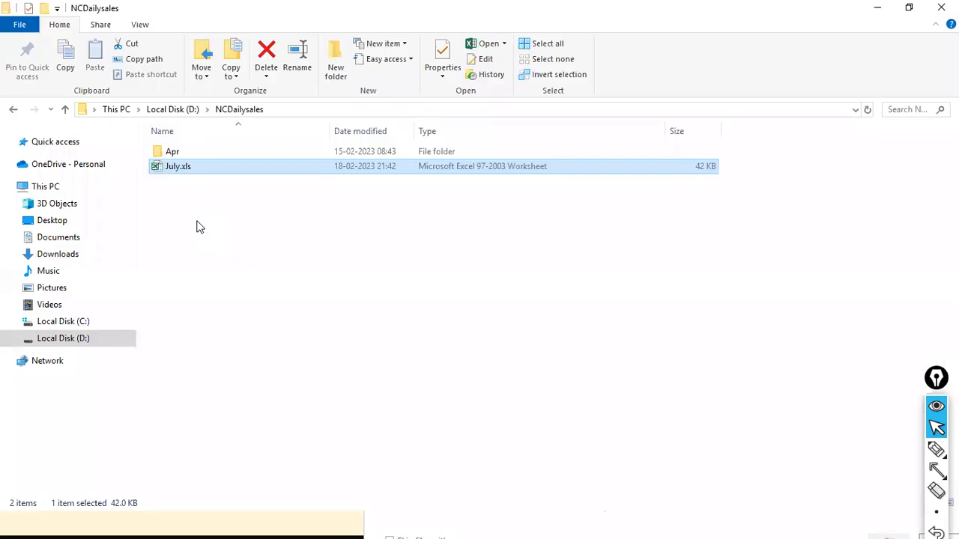
double_click(181, 150)
double_click(180, 160)
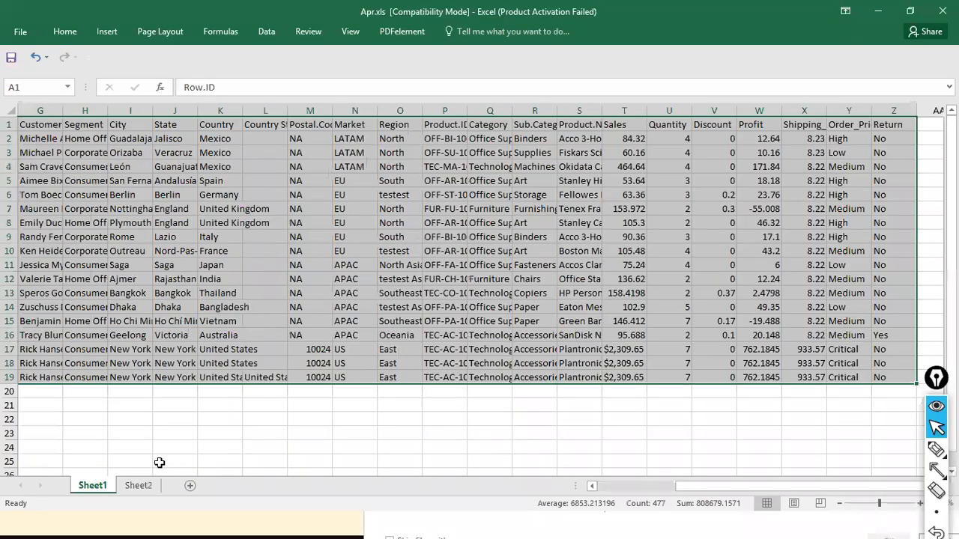
left_click(138, 485)
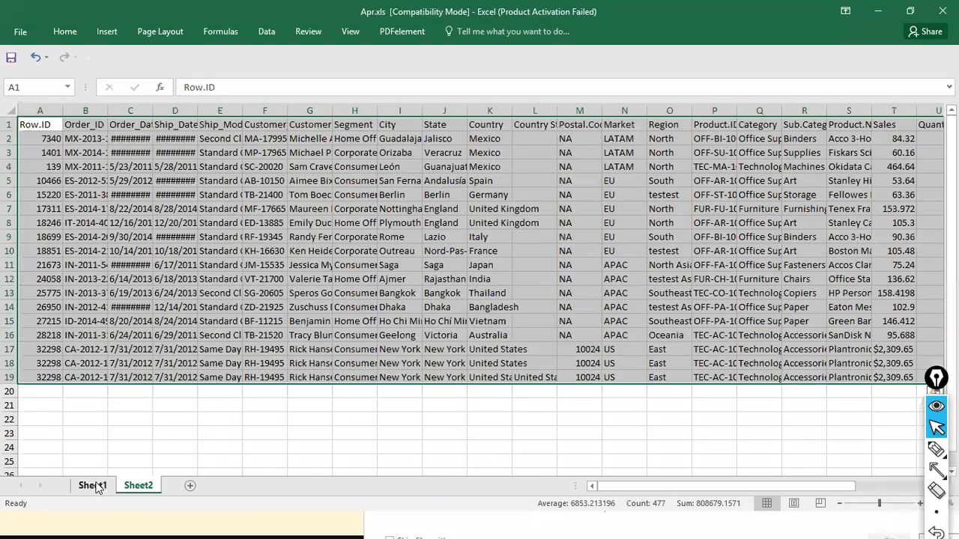
left_click(96, 485)
left_click(129, 486)
left_click(92, 486)
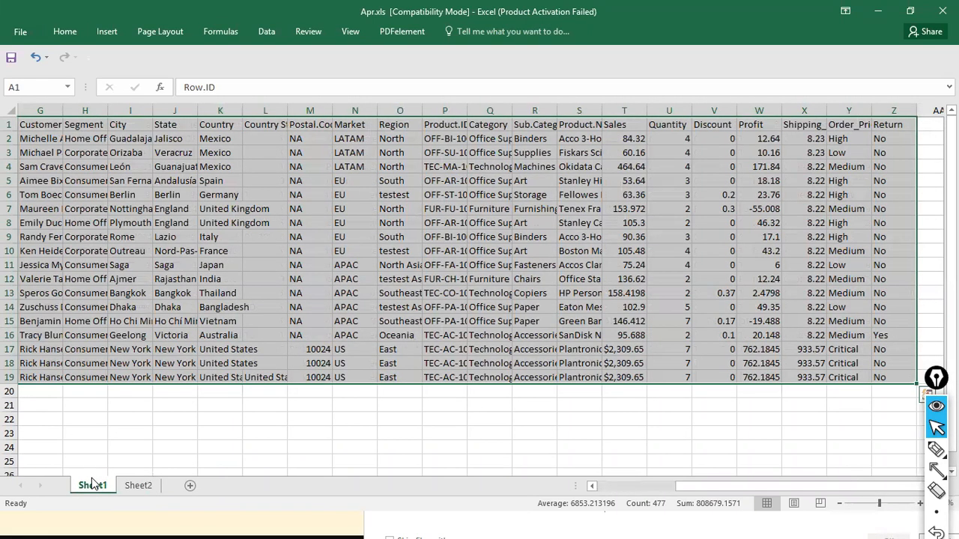
left_click(134, 486)
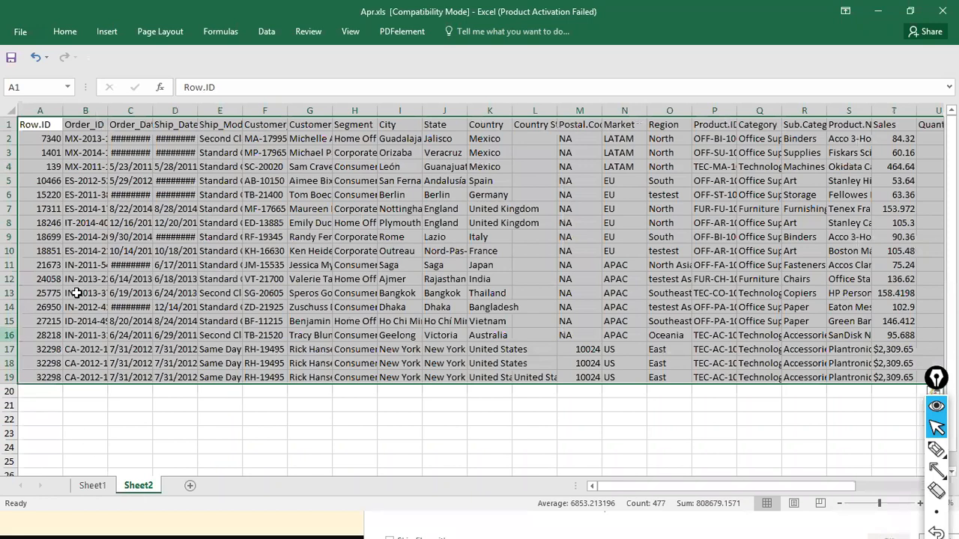
left_click(91, 485)
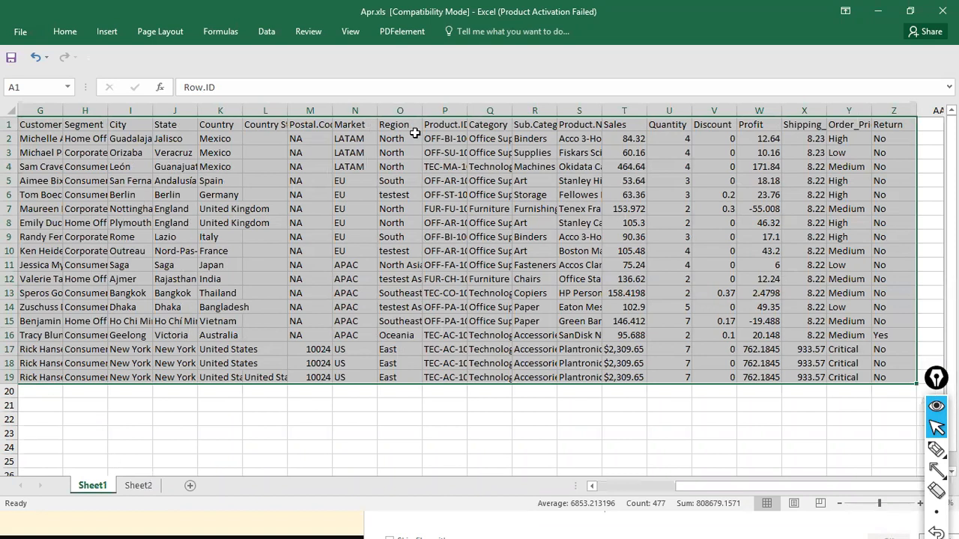
left_click(134, 487)
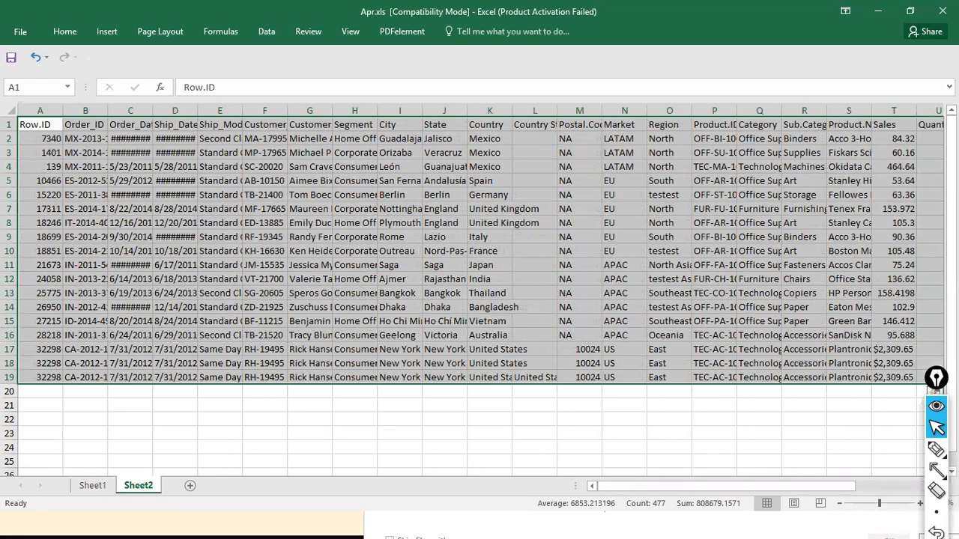
left_click(943, 10)
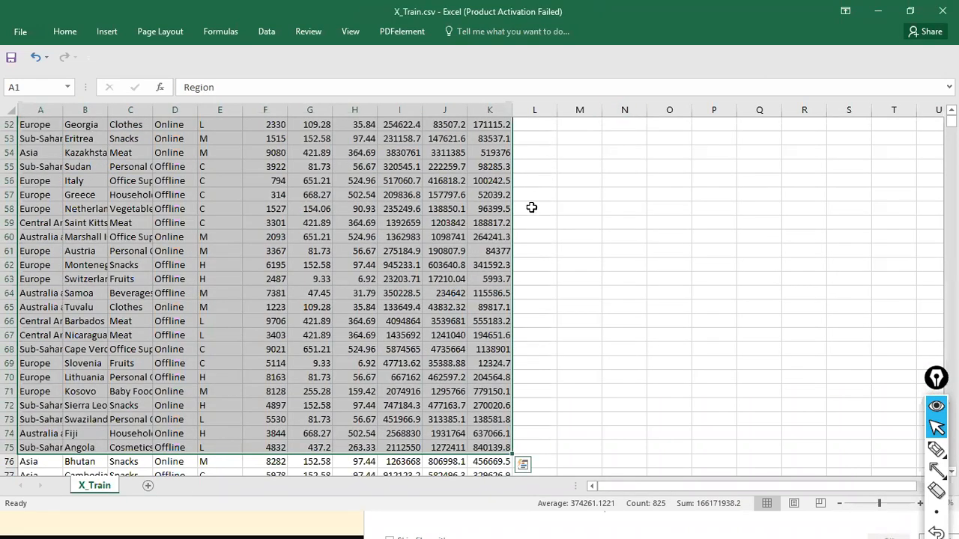
Minimize the X_Train.csv workbook and return via the NCDailysales folder to the Combine Files dialog in Power Query Editor.
left_click(567, 237)
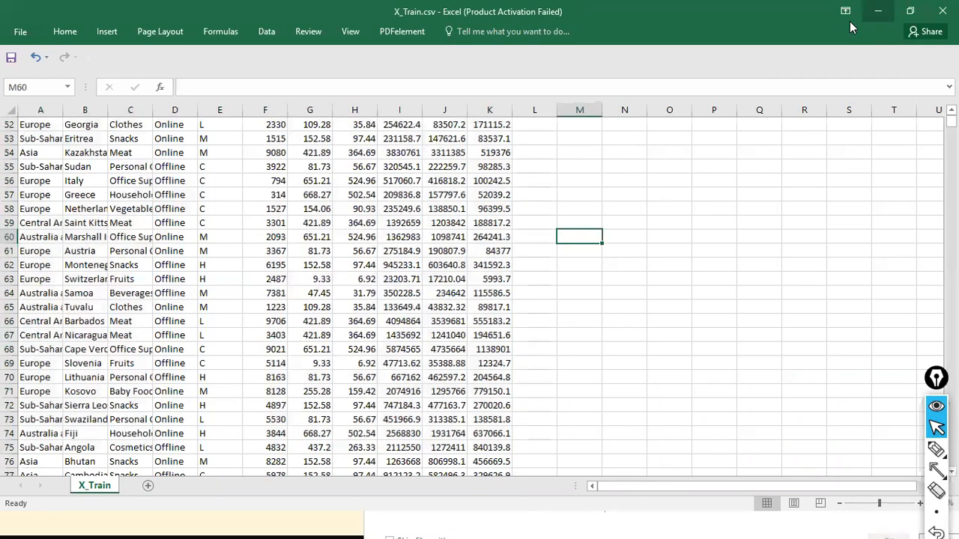
left_click(878, 11)
left_click(241, 109)
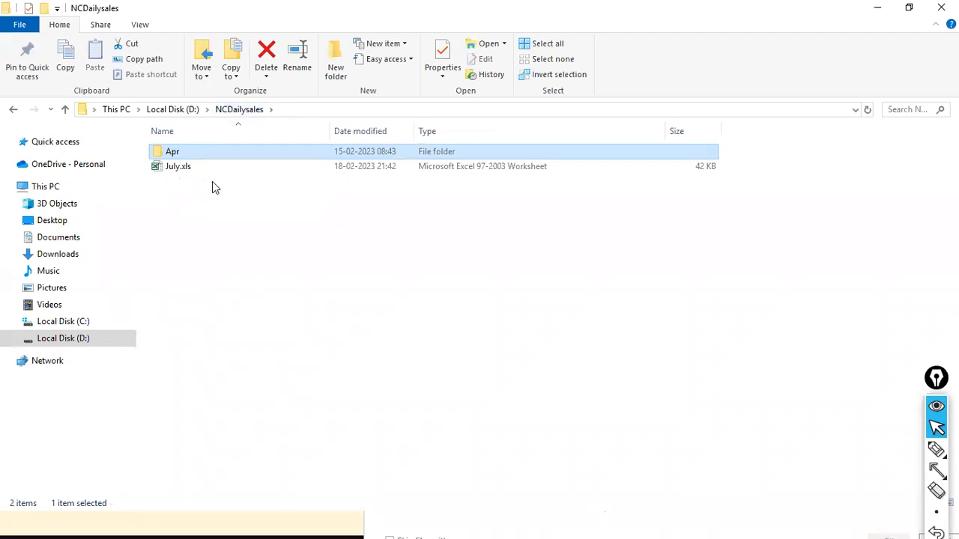
key("alt+Tab")
key("alt+Tab")
key("alt+Tab")
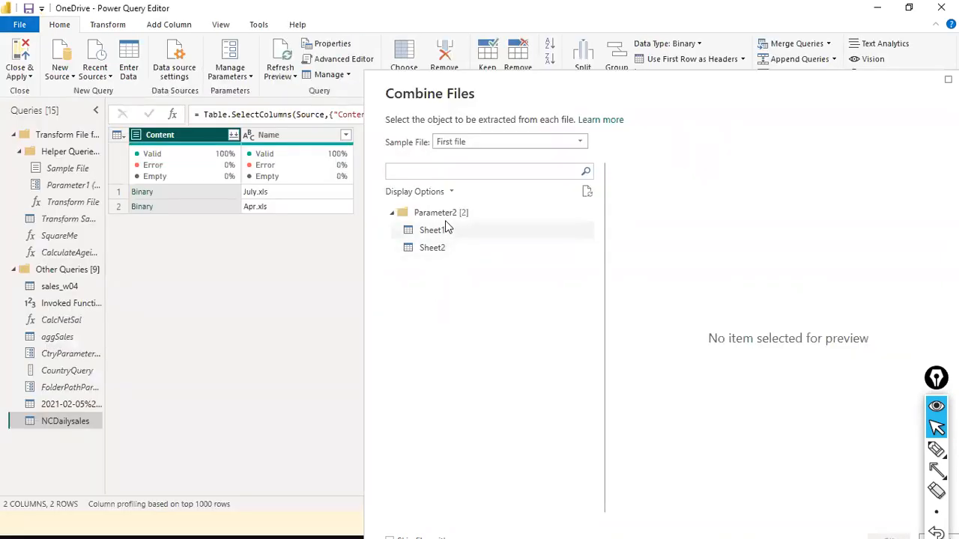
Combine the files using Transform Data on the whole Parameter2 folder instead of a single sheet, and refresh the query preview.
left_click(451, 218)
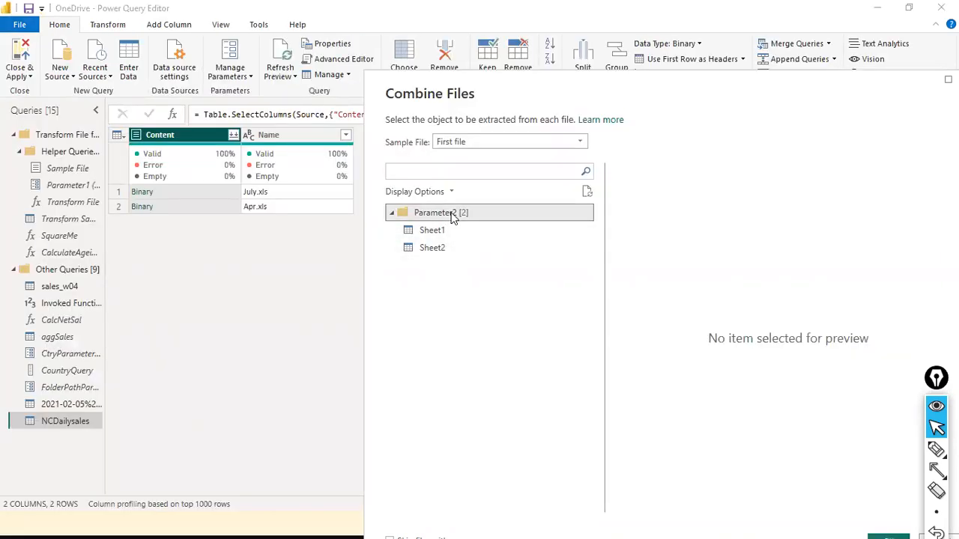
right_click(457, 220)
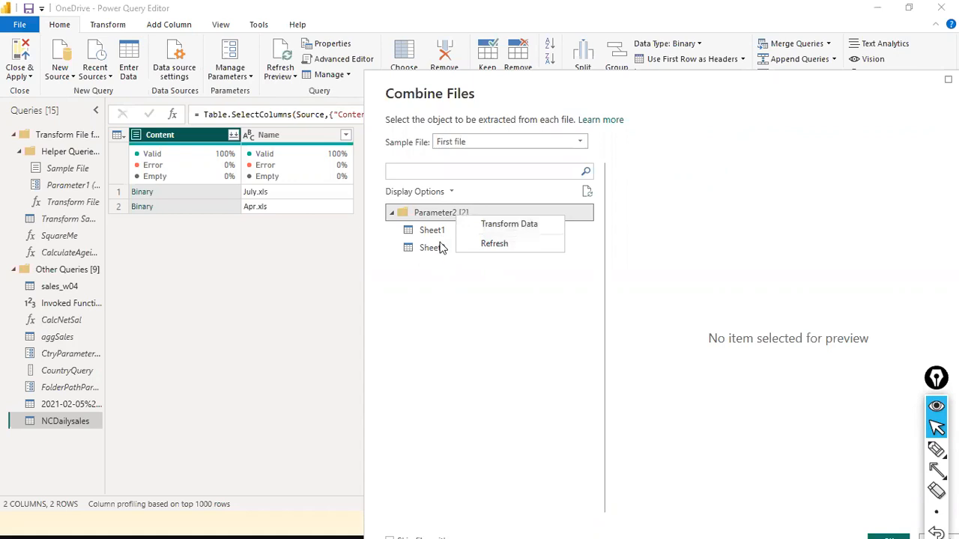
left_click(441, 213)
right_click(441, 213)
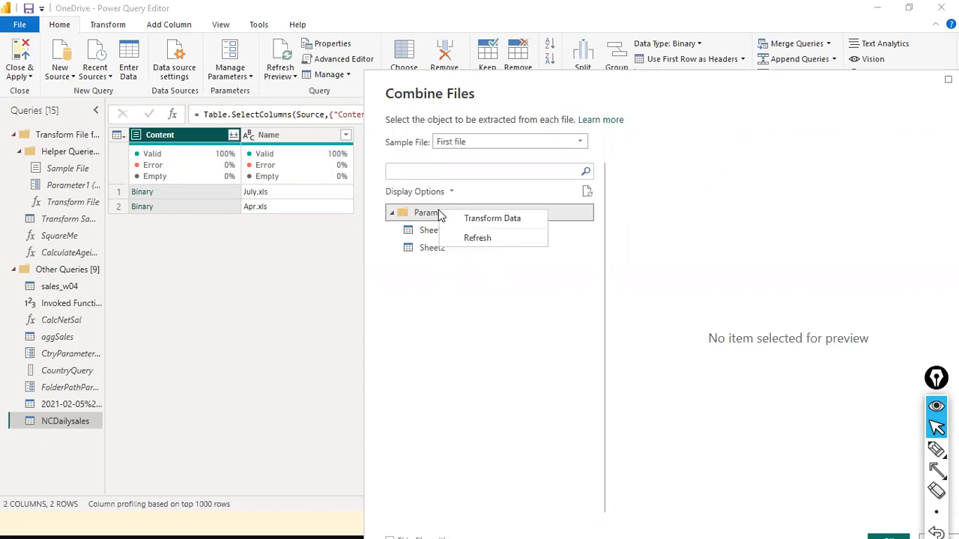
left_click(478, 219)
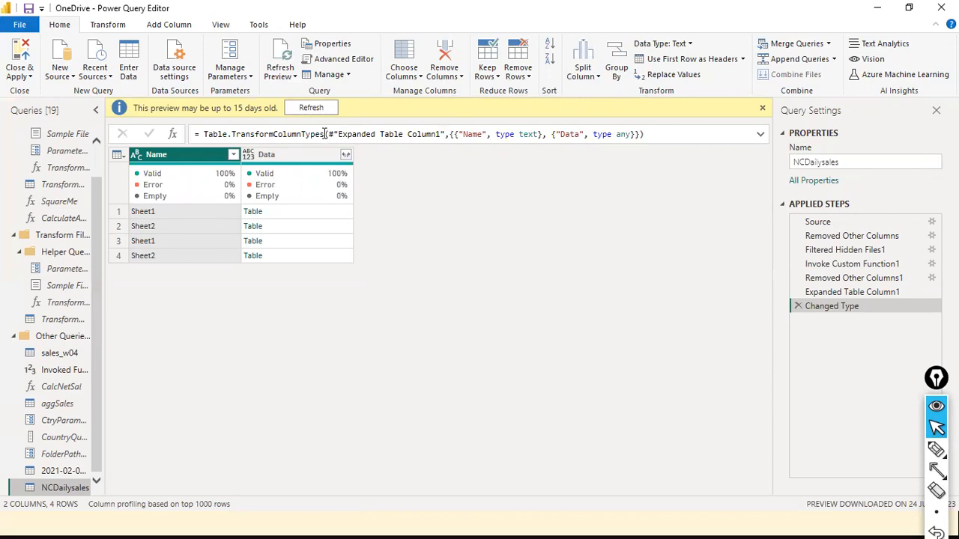
left_click(317, 109)
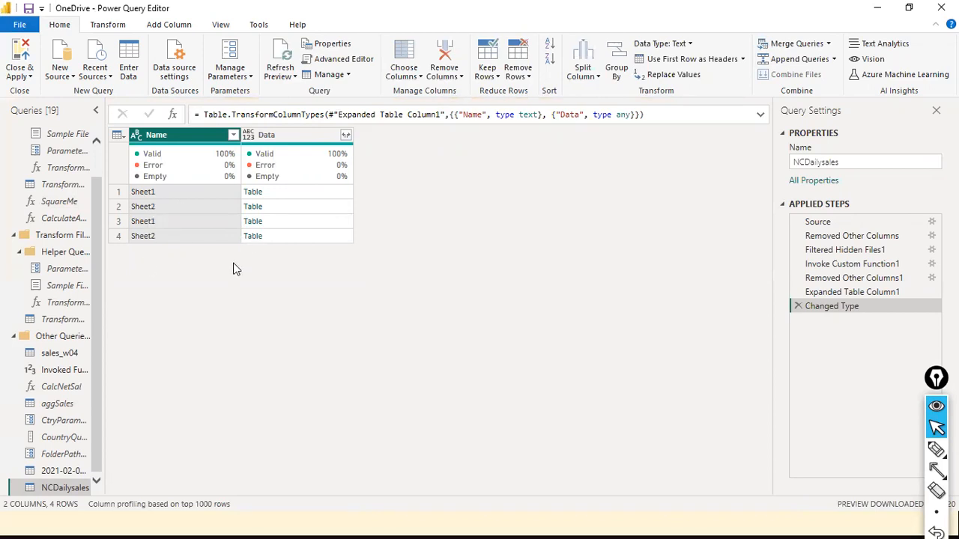
Expand the Data column into all of its columns, loading the complete column list and omitting the original column name prefix.
left_click(346, 136)
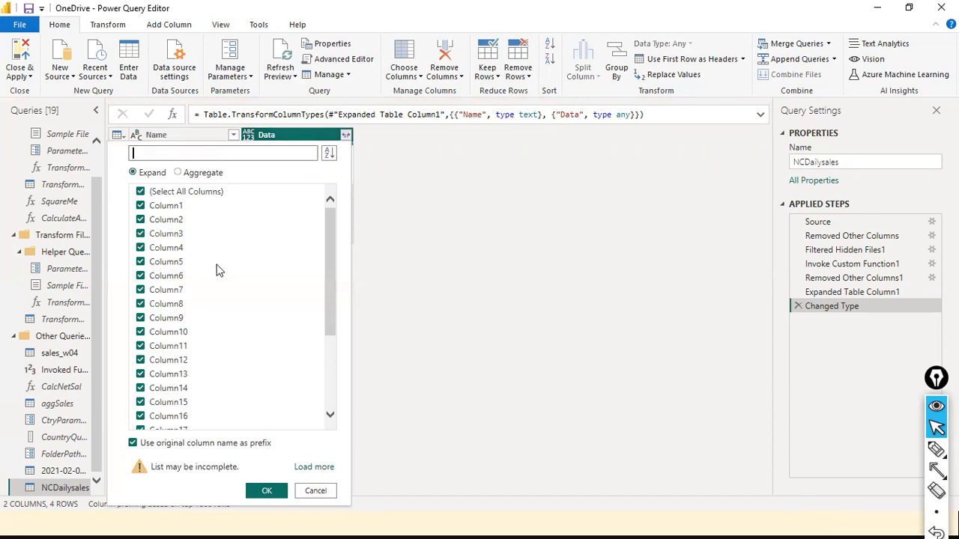
scroll(217, 271, "down", 3)
scroll(217, 270, "up", 3)
scroll(289, 299, "down", 3)
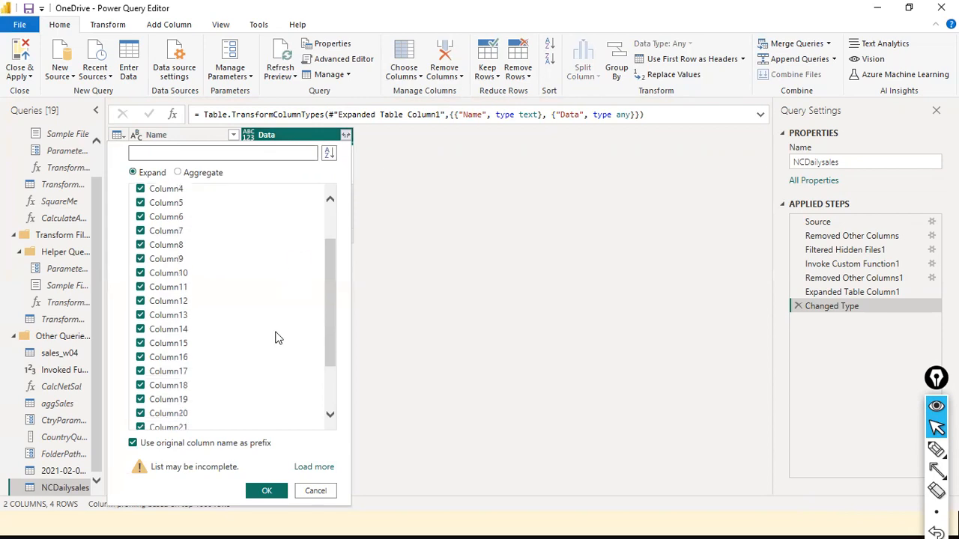
scroll(251, 307, "up", 3)
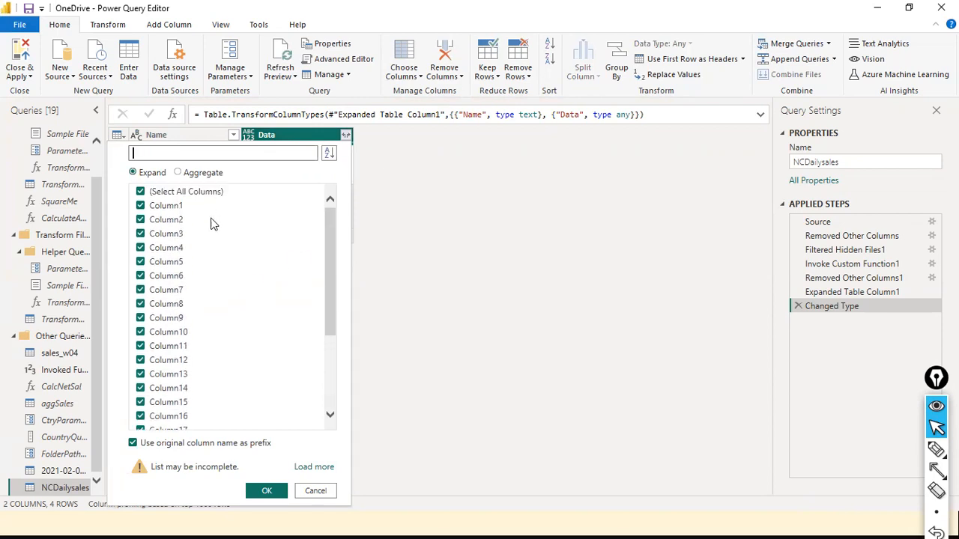
scroll(281, 337, "down", 3)
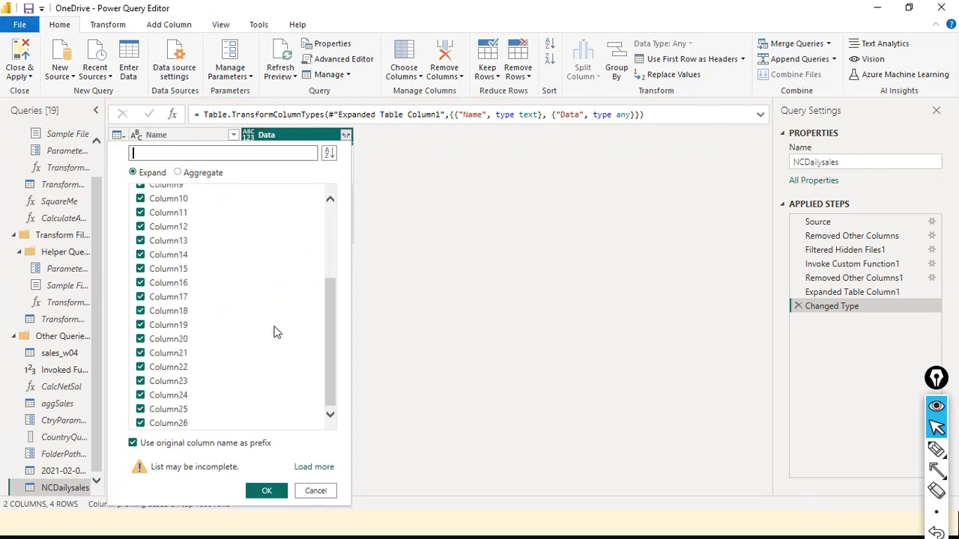
left_click(134, 445)
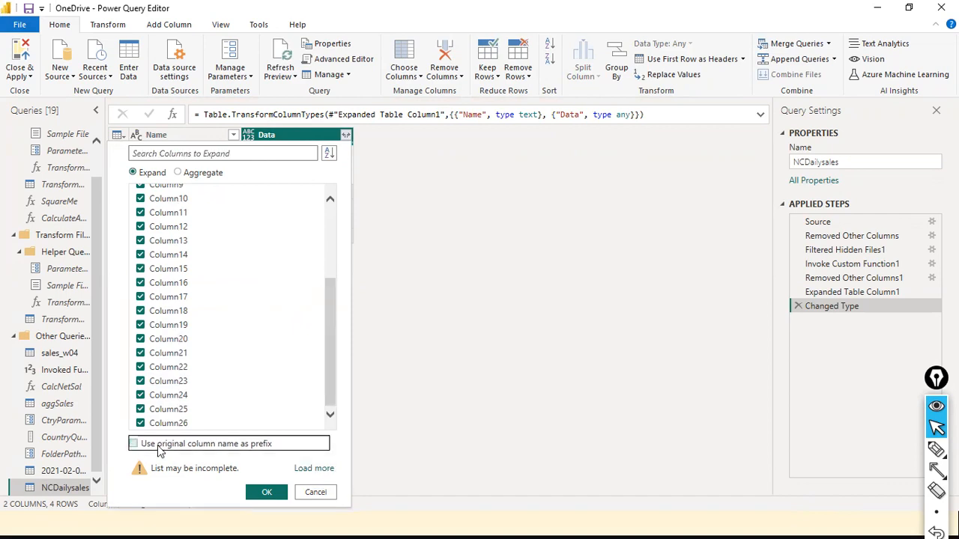
left_click(315, 470)
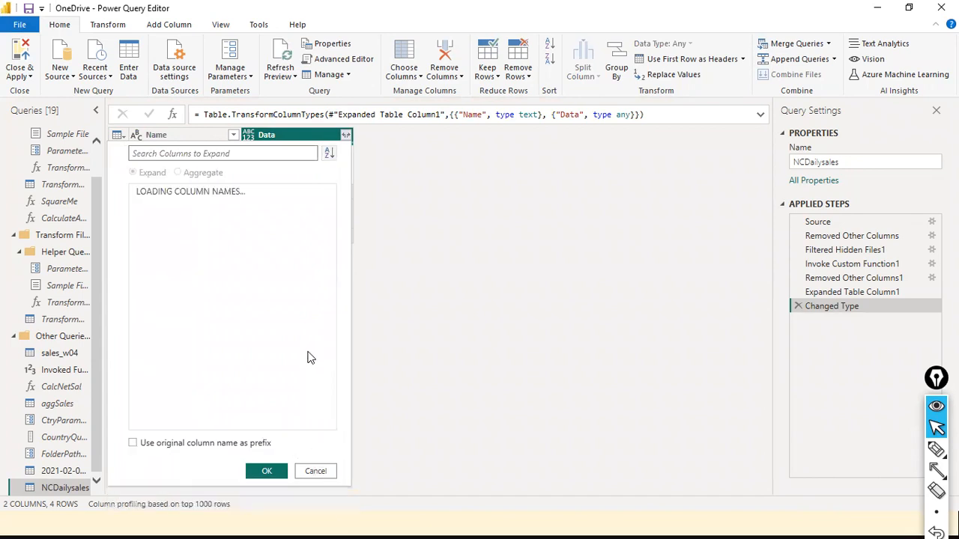
scroll(310, 357, "down", 3)
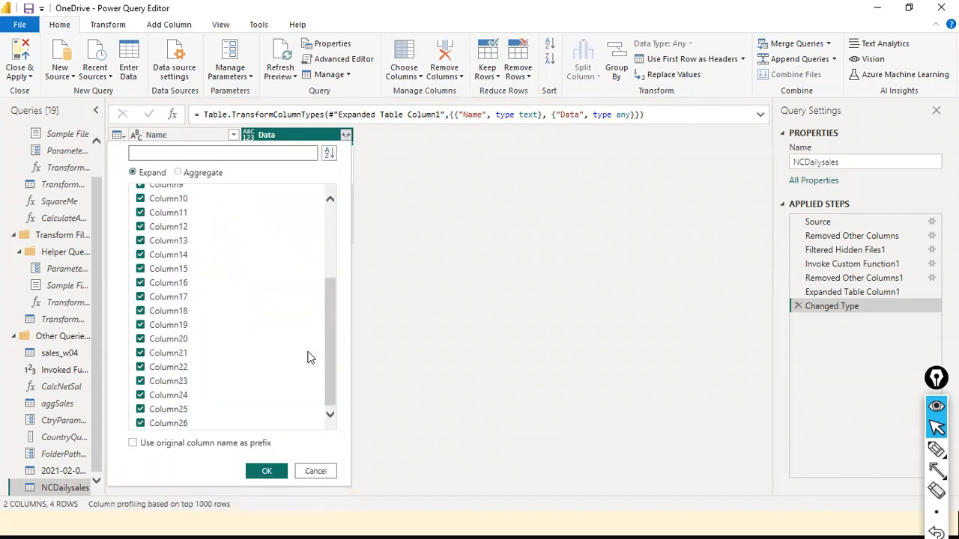
scroll(310, 357, "up", 3)
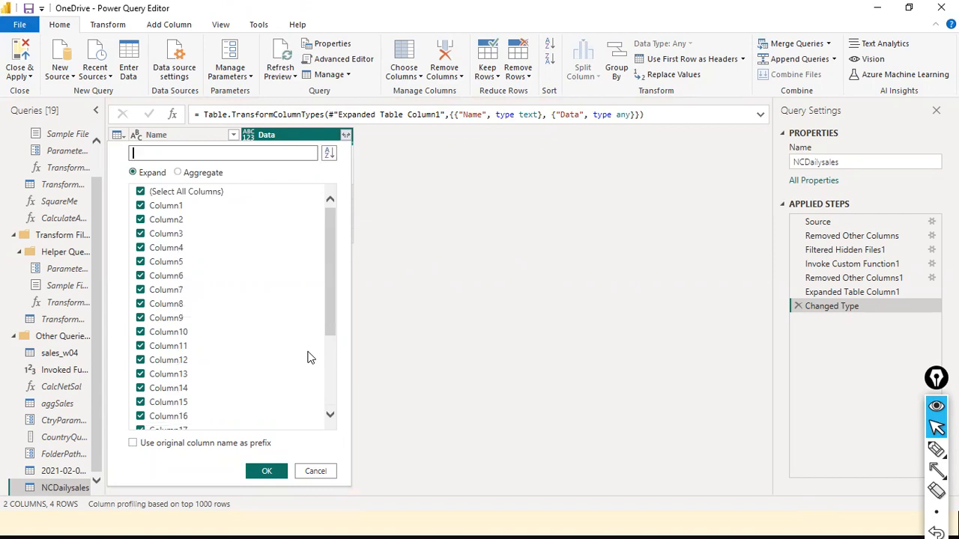
scroll(311, 357, "down", 3)
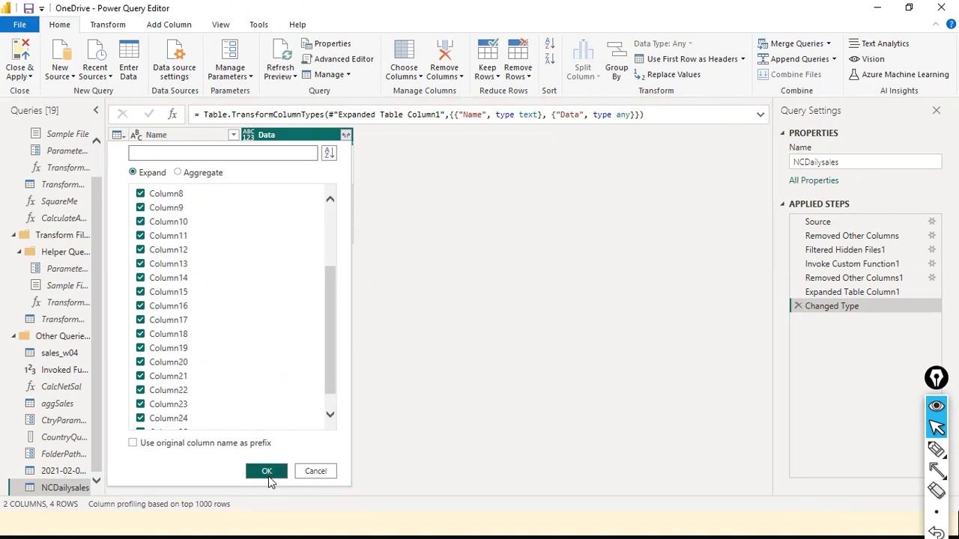
left_click(267, 472)
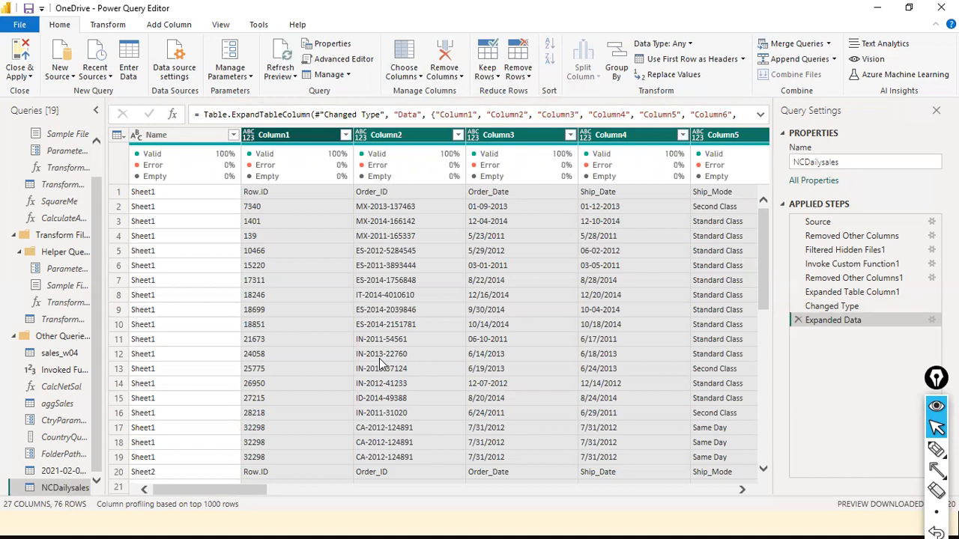
Check the Name column's filter values and the expanded rows, and remove the Name column.
left_click(234, 143)
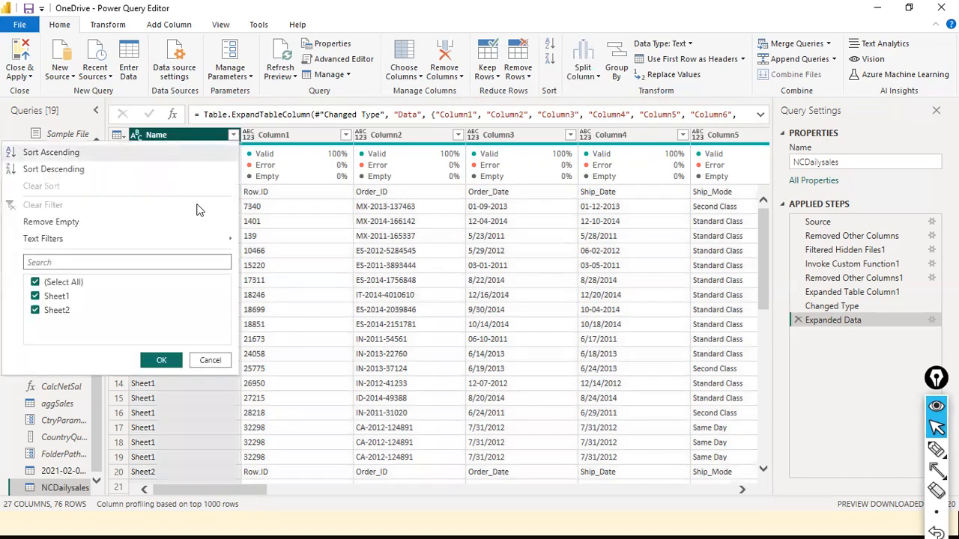
left_click(205, 362)
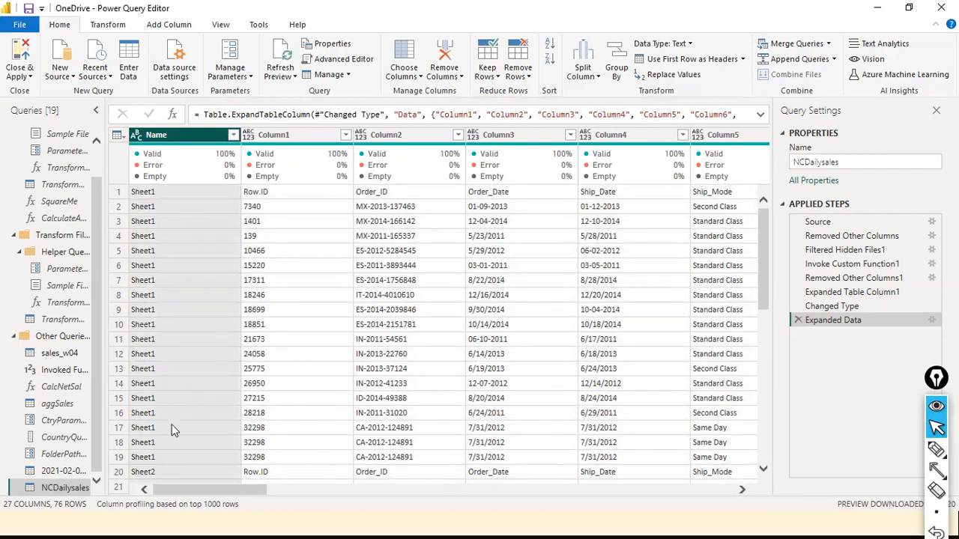
scroll(172, 430, "down", 5)
scroll(171, 430, "up", 5)
mouse_move(203, 492)
left_mouse_down()
mouse_move(298, 501)
mouse_move(206, 500)
left_mouse_up()
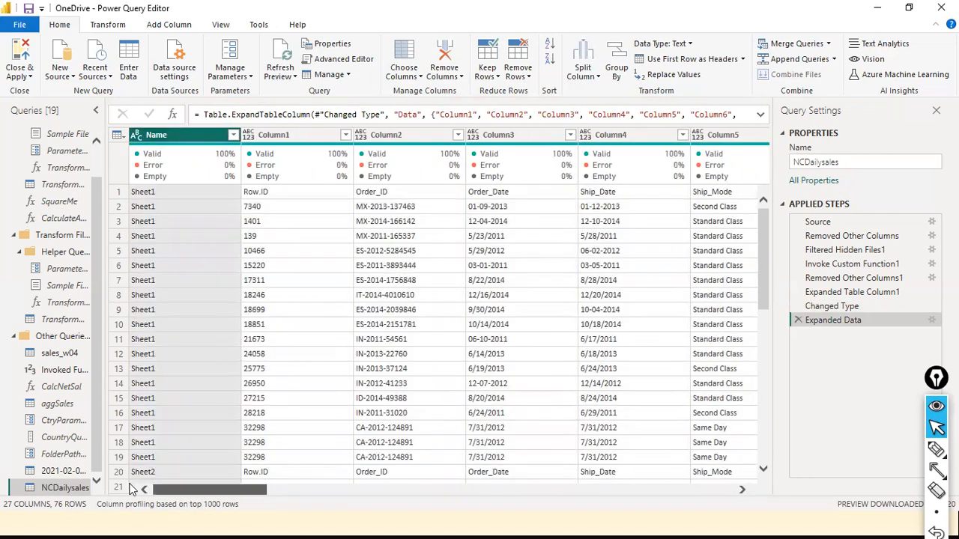
mouse_move(489, 152)
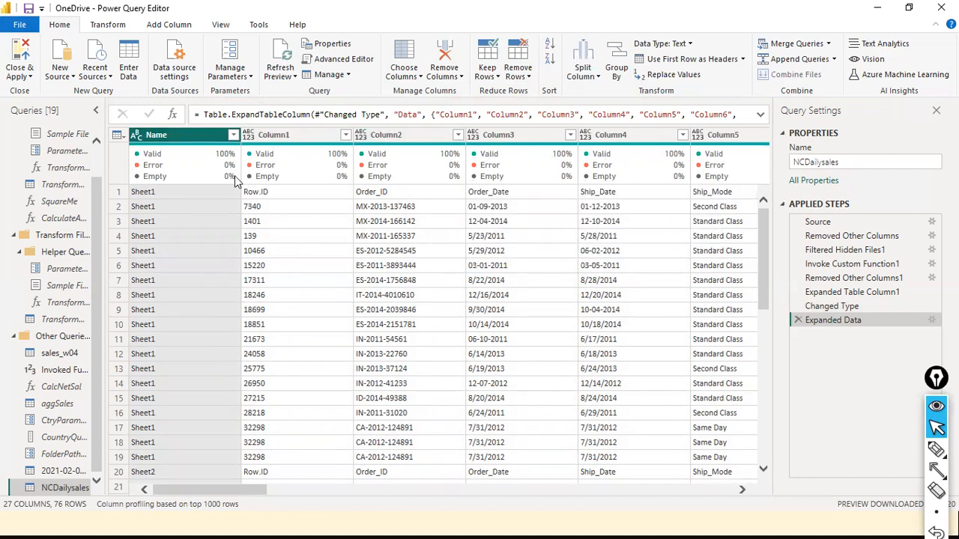
right_click(185, 136)
left_click(217, 160)
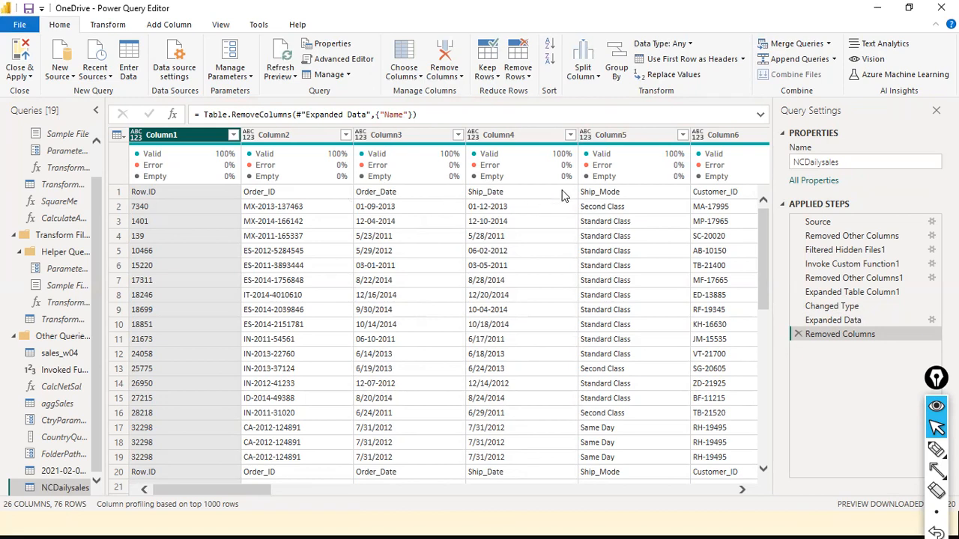
Promote the first row of the NCDailysales query to column headers.
left_click(112, 28)
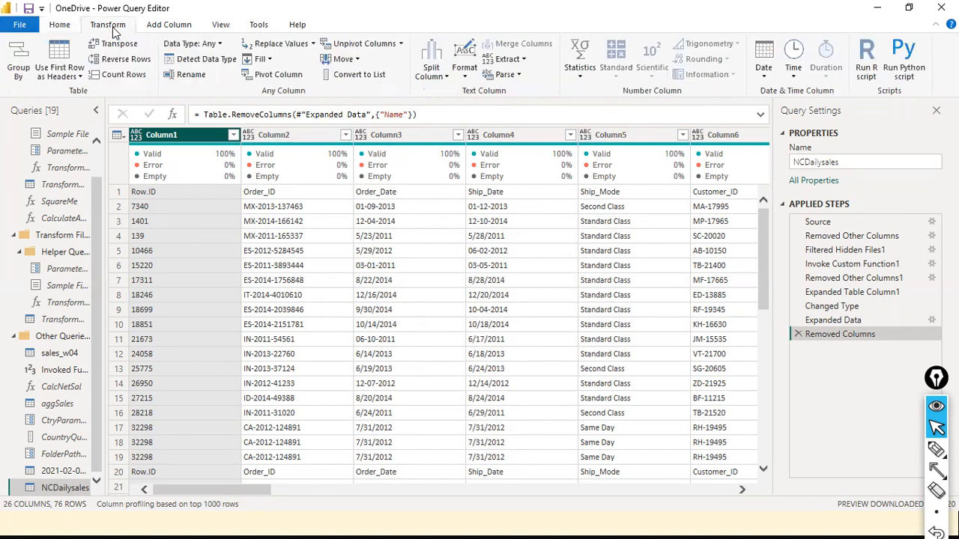
left_click(81, 76)
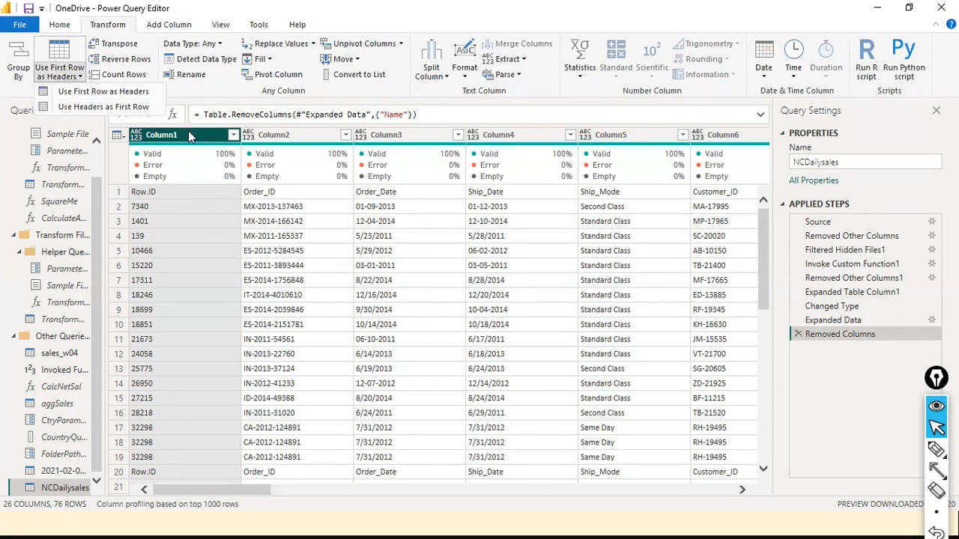
left_click(103, 91)
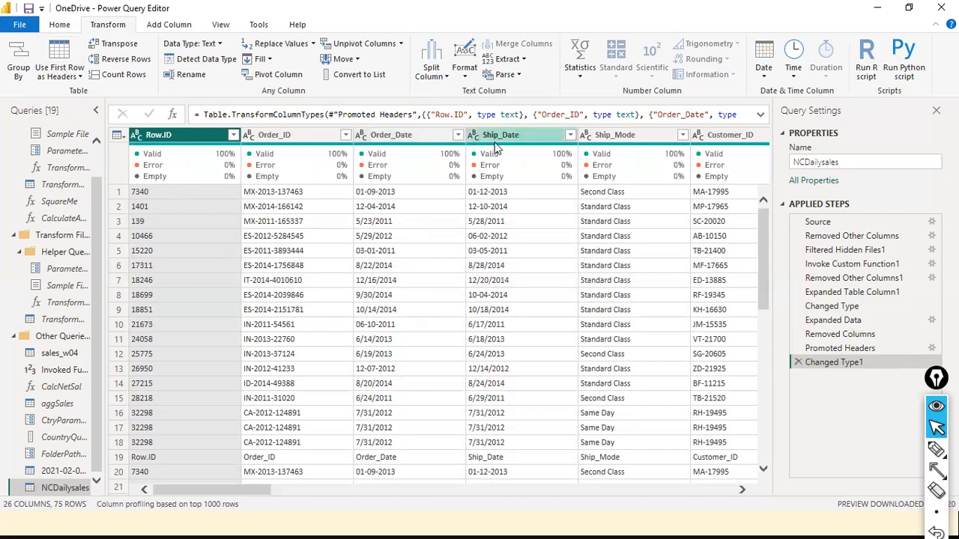
Examine the combined rows and the Row.ID column's list of distinct values for repeated header rows.
left_click_drag(254, 491, 149, 465)
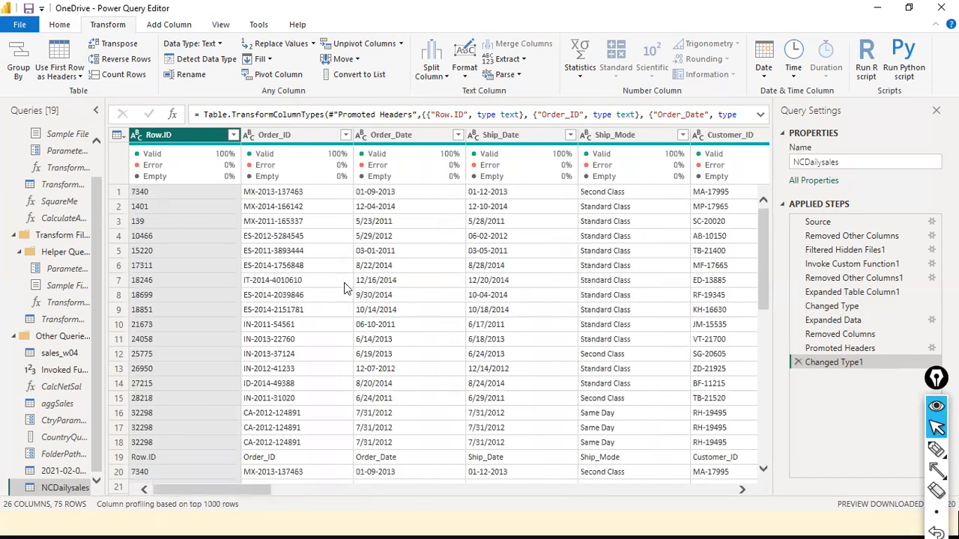
scroll(358, 255, "down", 3)
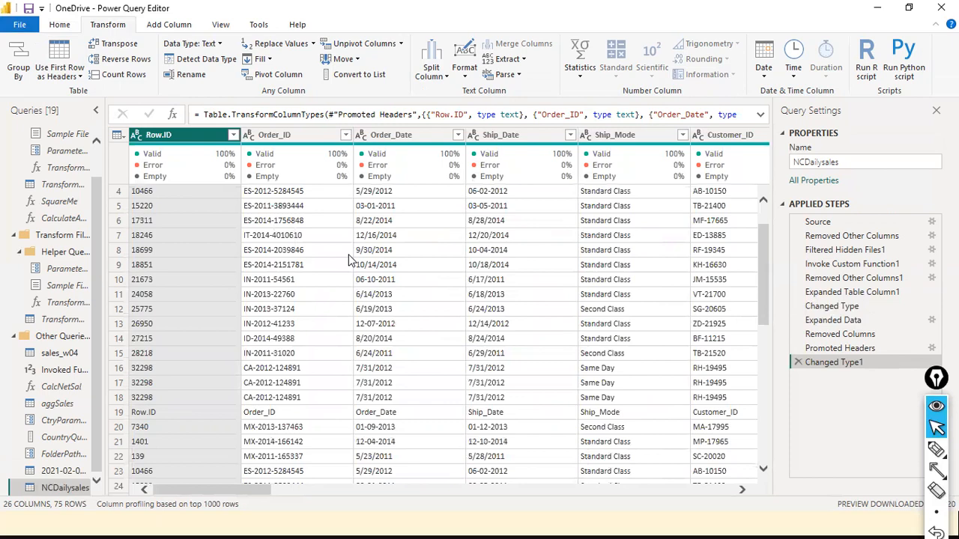
scroll(350, 260, "down", 3)
scroll(331, 253, "up", 6)
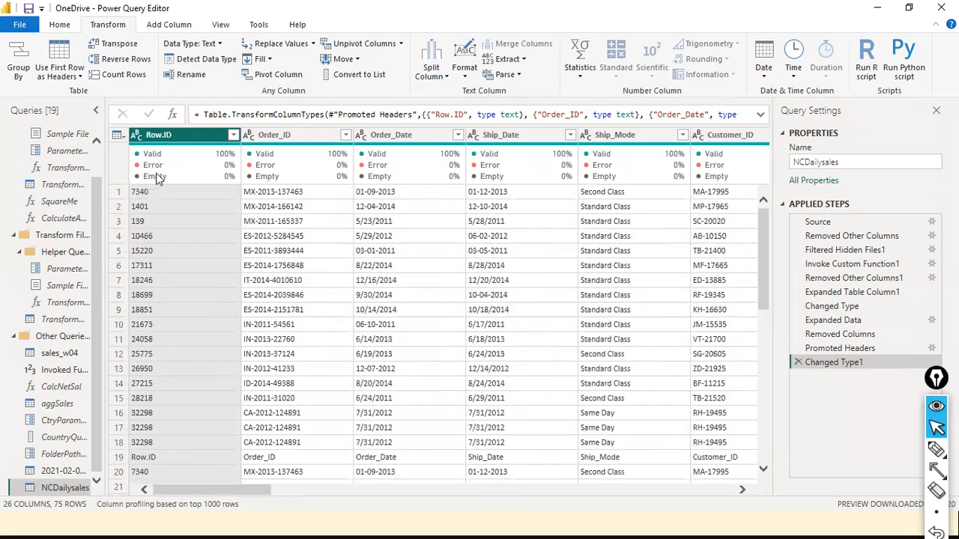
left_click(235, 134)
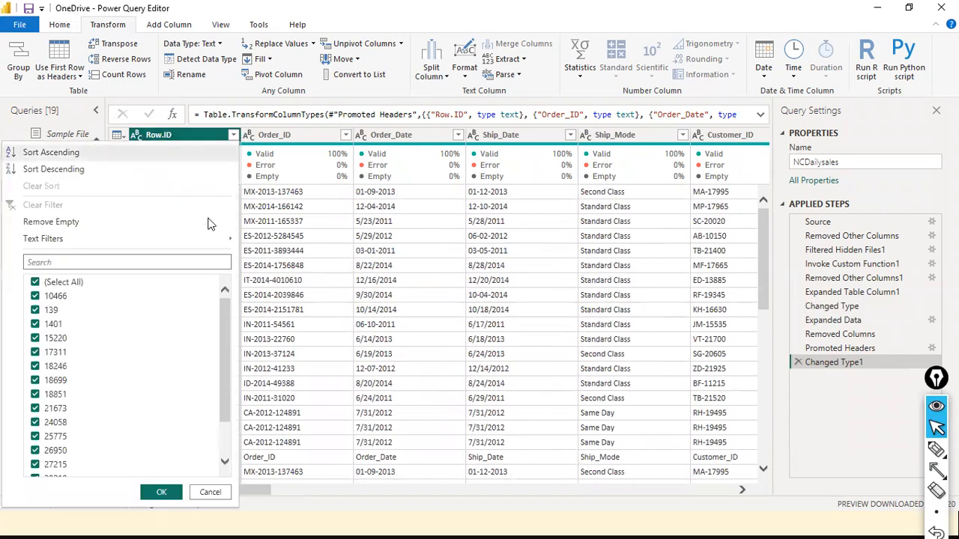
scroll(183, 338, "down", 1)
scroll(183, 338, "up", 1)
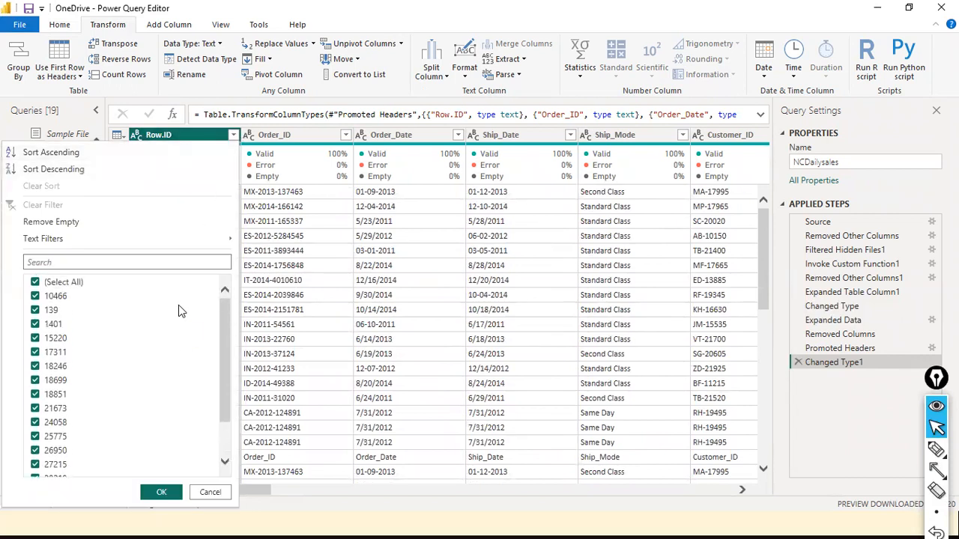
scroll(180, 308, "down", 1)
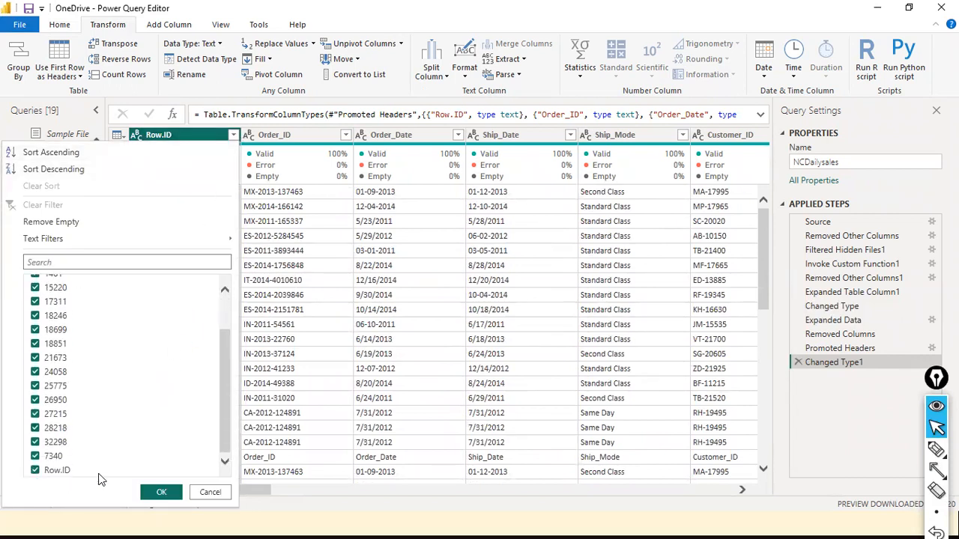
left_click(209, 492)
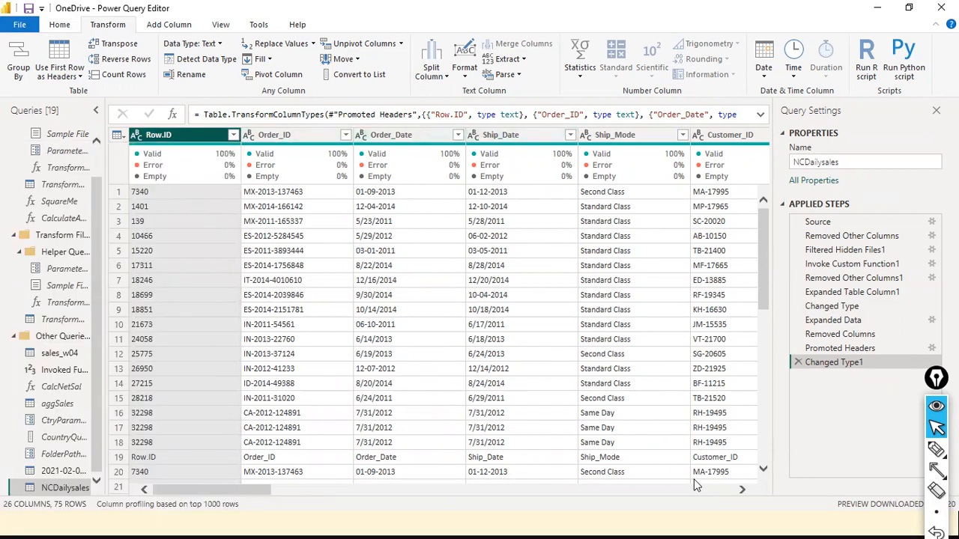
Select the Row.ID cell in row 19, mark it with a red arrow annotation, and clear the annotation.
left_click(156, 462)
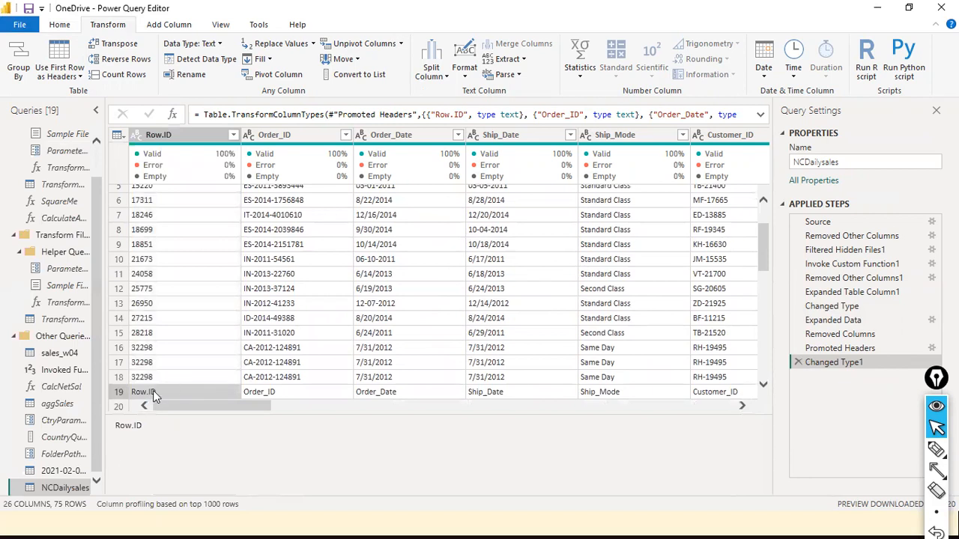
key("ctrl+shift+9")
left_click_drag(106, 330, 142, 390)
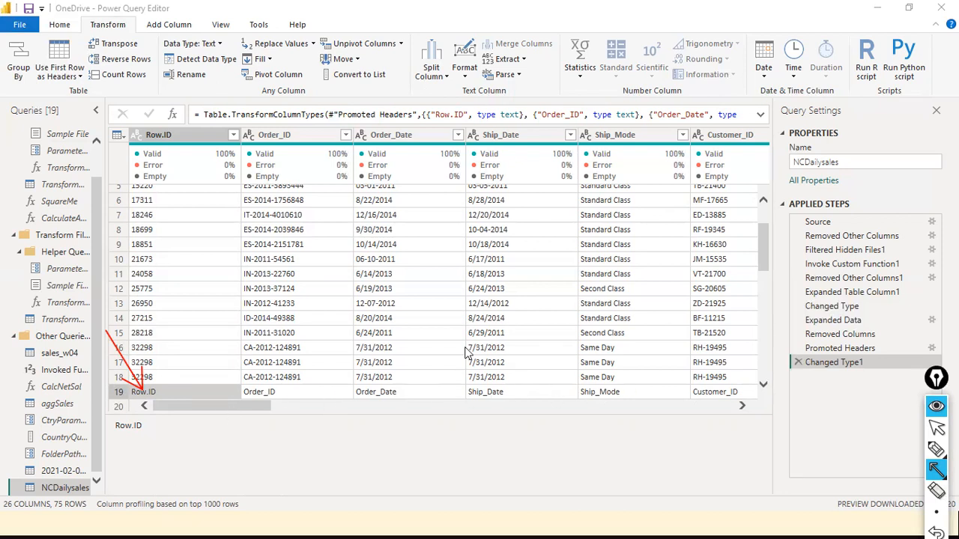
key("ctrl+shift+7")
key("ctrl+shift+2")
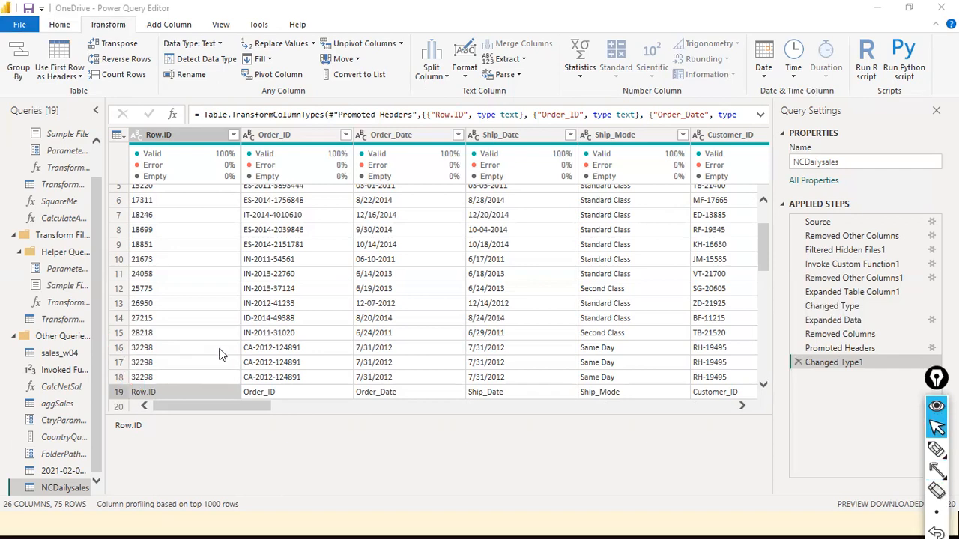
Filter the value "Row.ID" out of the Row.ID column to drop repeated header rows, and check the remaining rows.
scroll(225, 350, "down", 4)
scroll(225, 350, "up", 5)
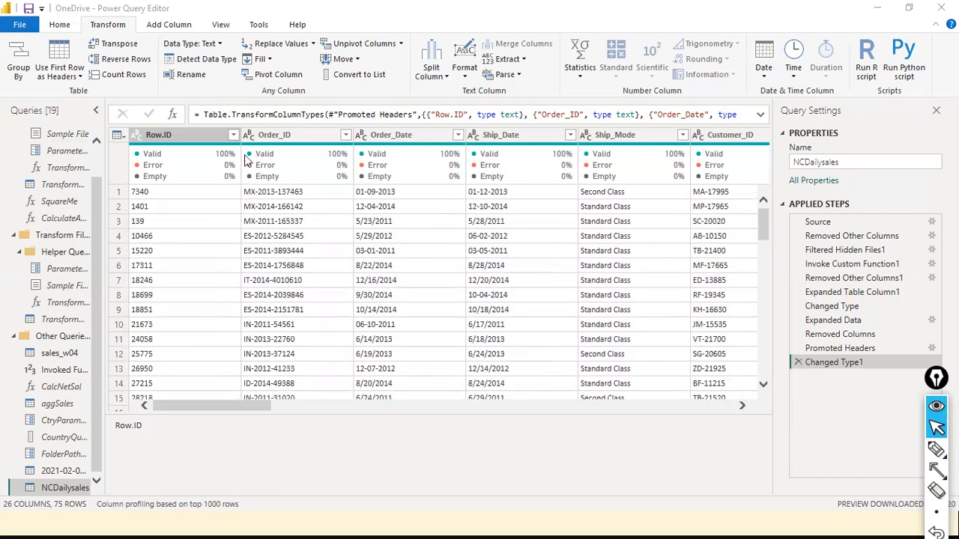
left_click(233, 135)
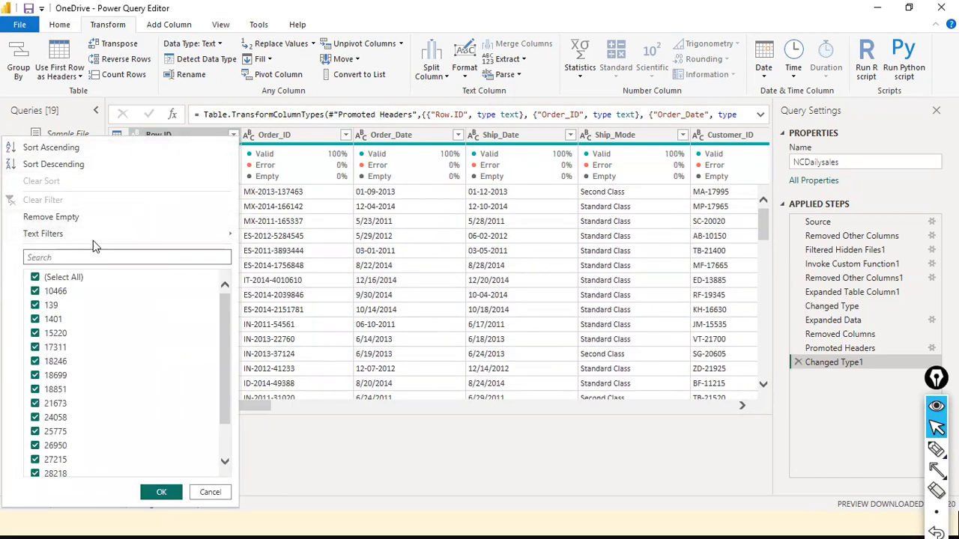
mouse_move(99, 240)
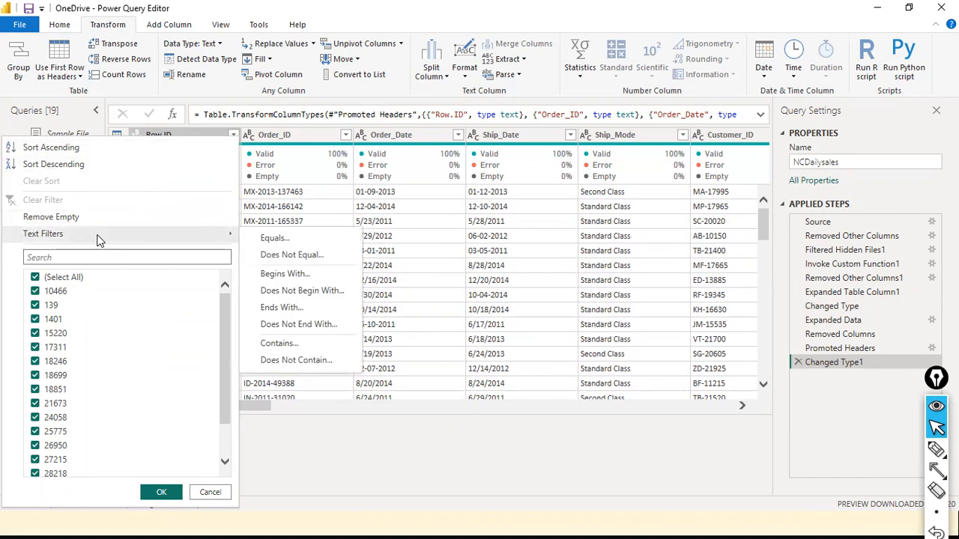
left_click(227, 449)
left_click(35, 471)
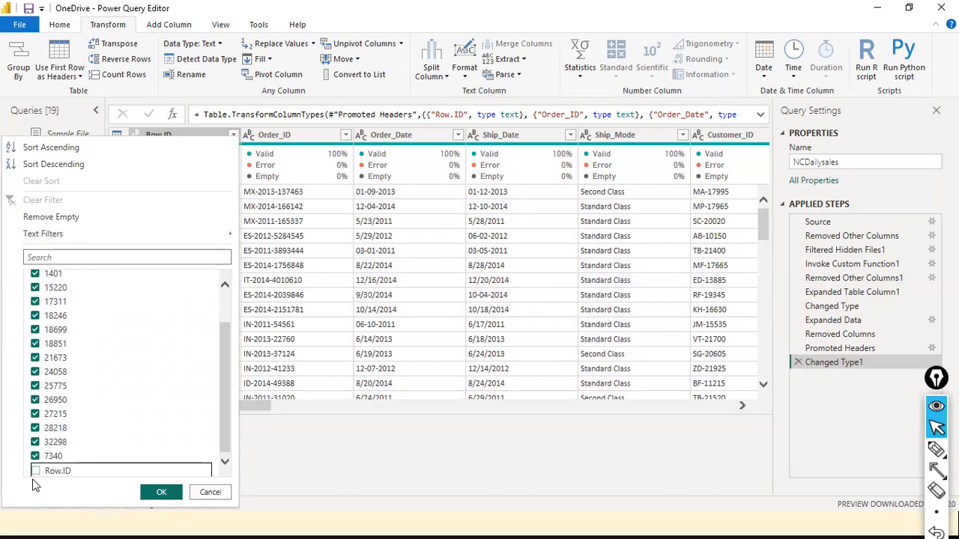
left_click(164, 496)
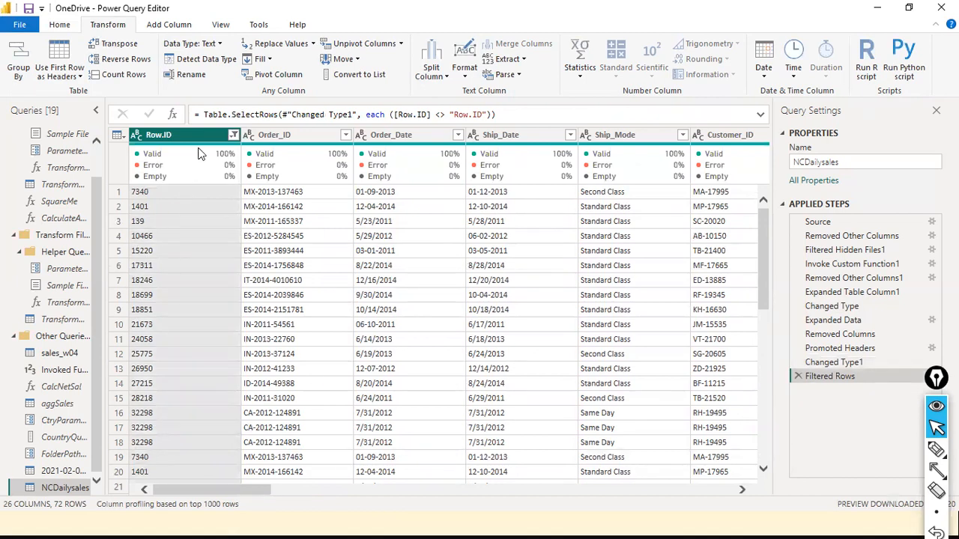
scroll(201, 407, "down", 3)
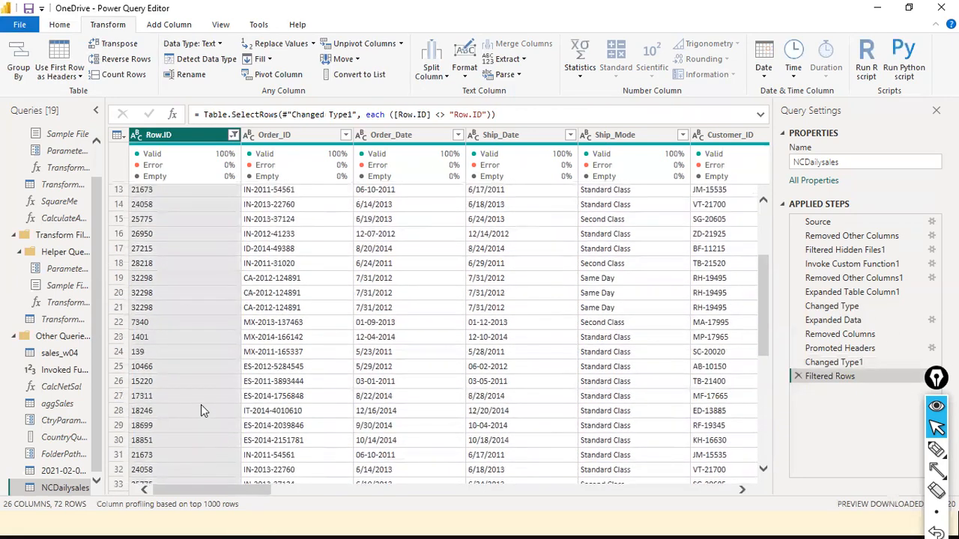
scroll(200, 404, "up", 4)
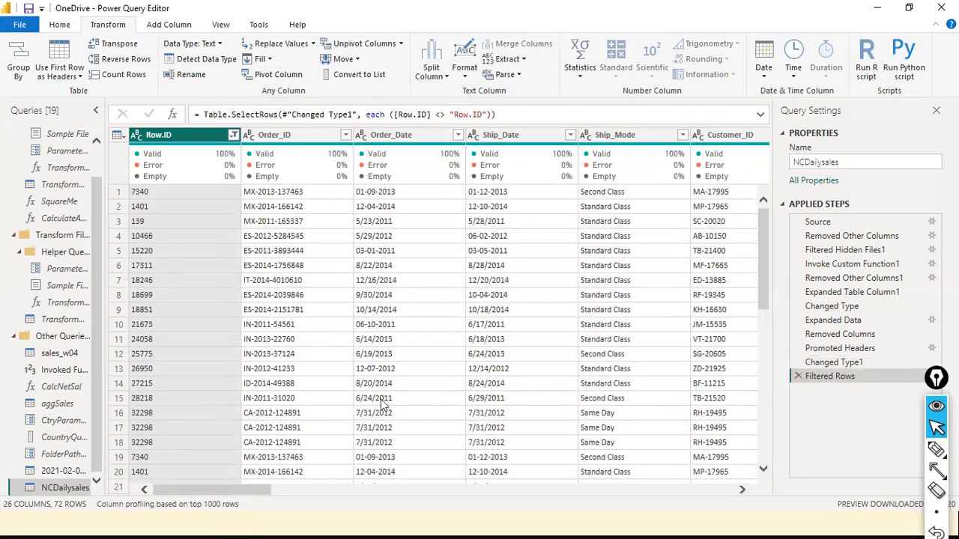
Examine the filtered NCDailysales rows and the Row.ID column's distinct values for leftover header rows.
scroll(568, 450, "down", 9)
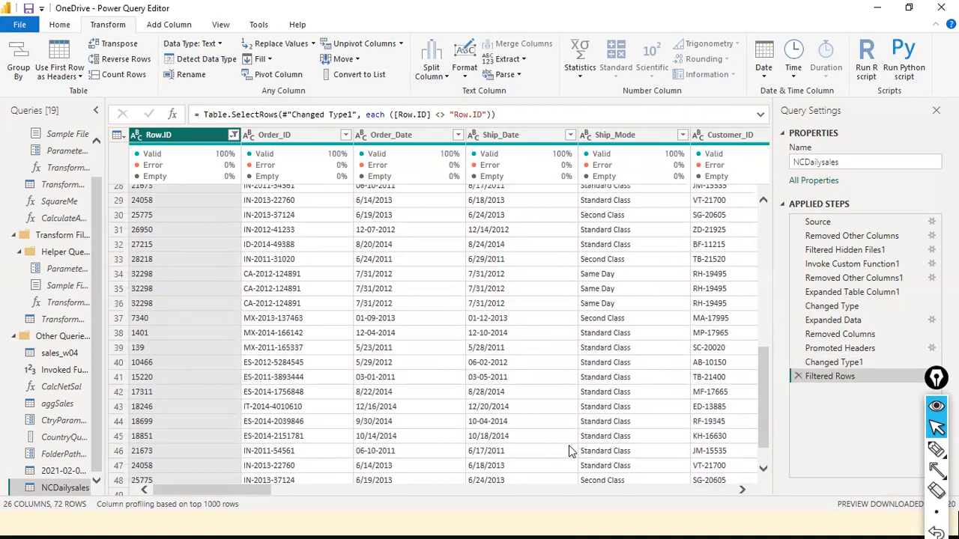
scroll(568, 450, "up", 9)
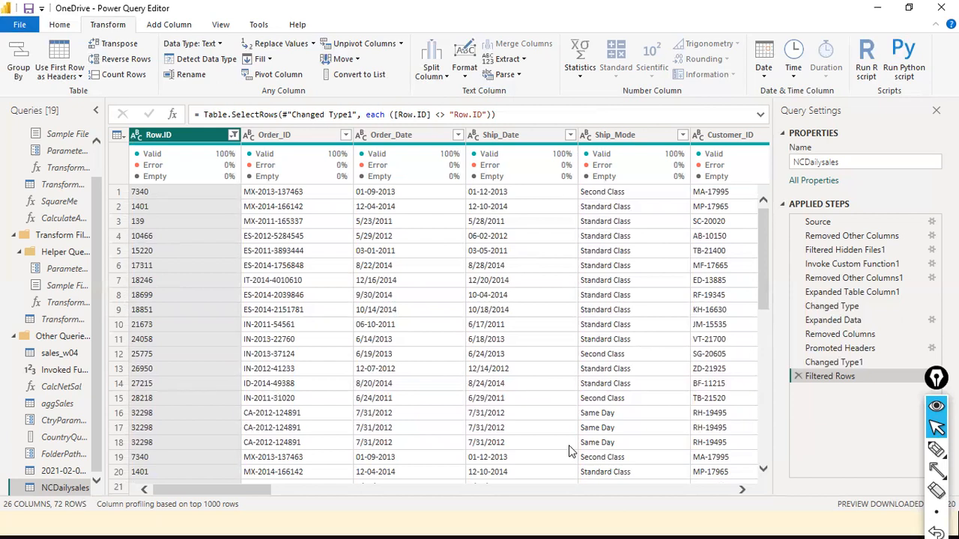
scroll(568, 451, "down", 8)
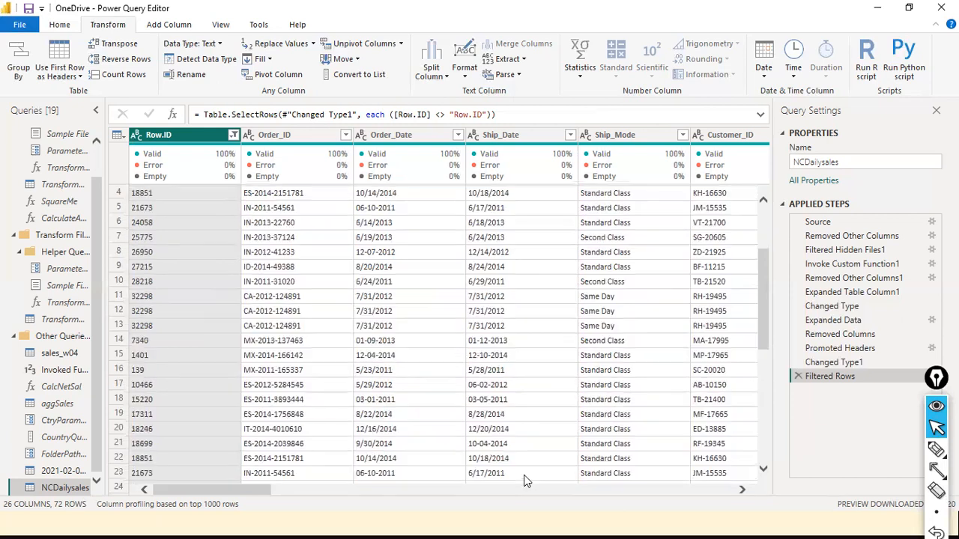
left_click(232, 134)
scroll(168, 367, "down", 3)
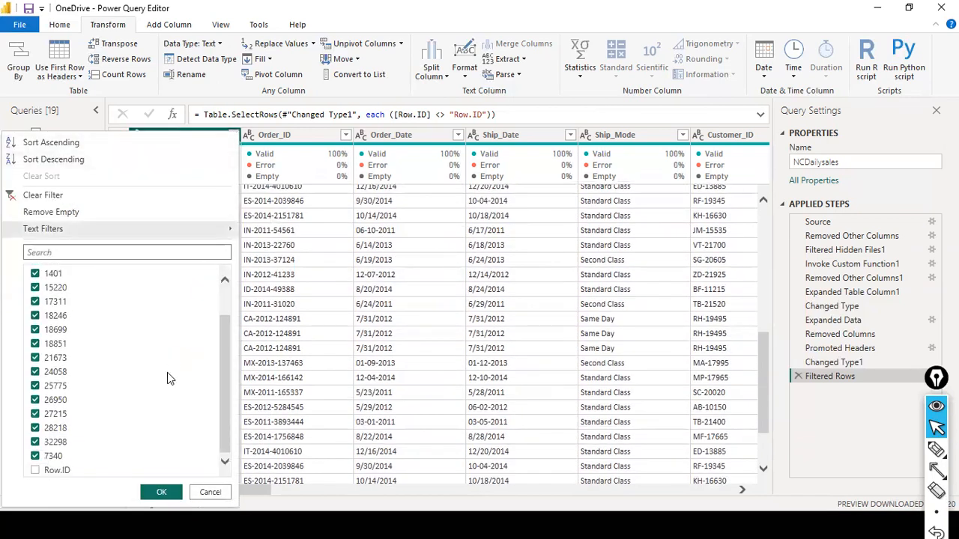
scroll(152, 388, "up", 3)
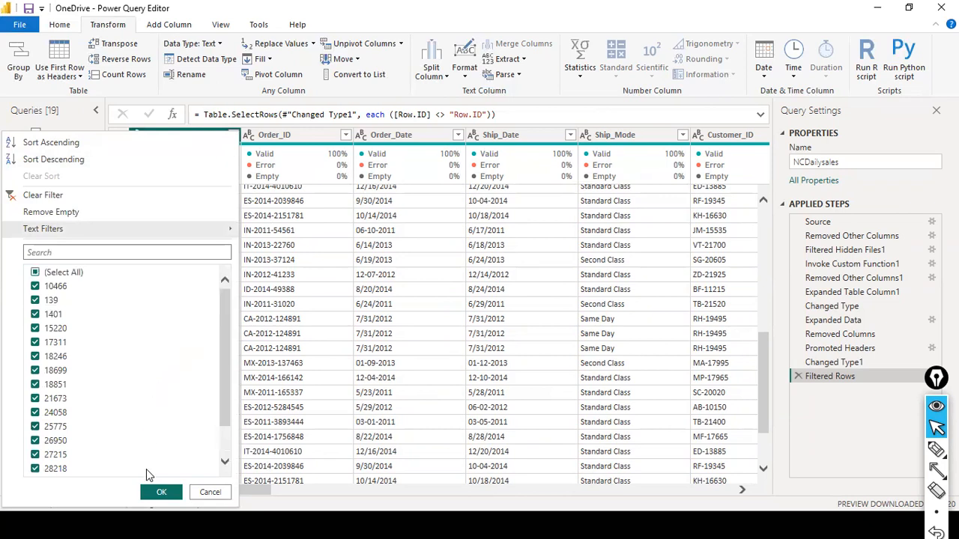
left_click(160, 492)
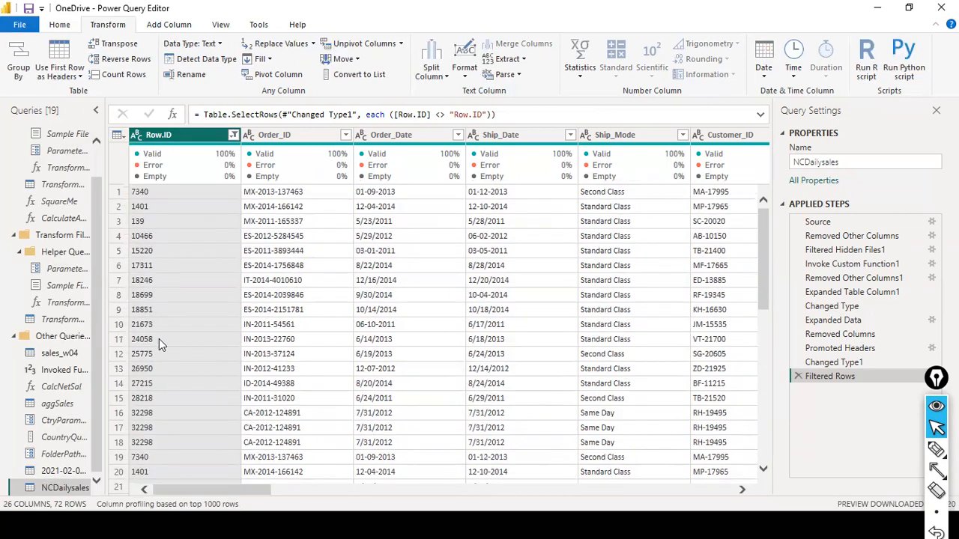
Examine the distinct values of the Market and Profit columns for stray header text, and check the combined rows again.
left_click_drag(199, 490, 147, 456)
left_click_drag(246, 490, 458, 476)
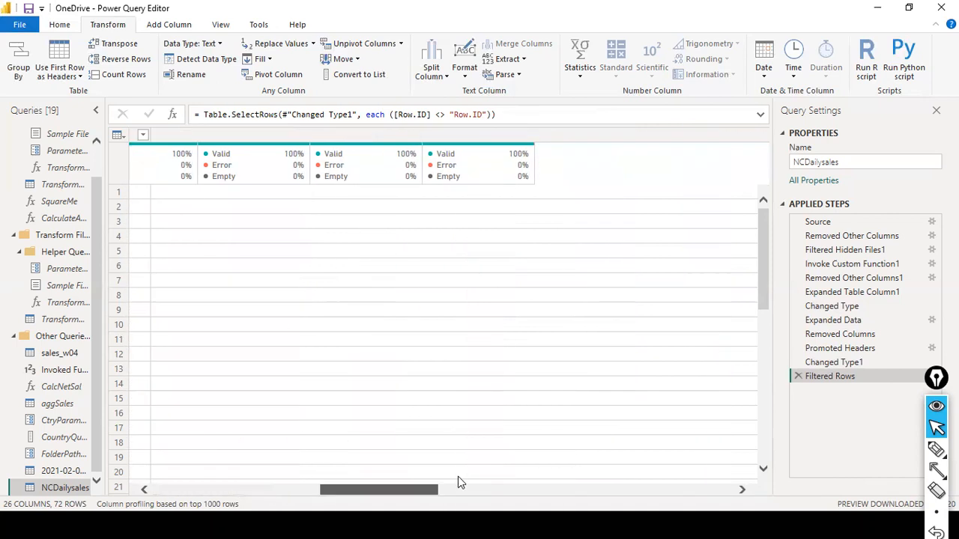
left_click(538, 135)
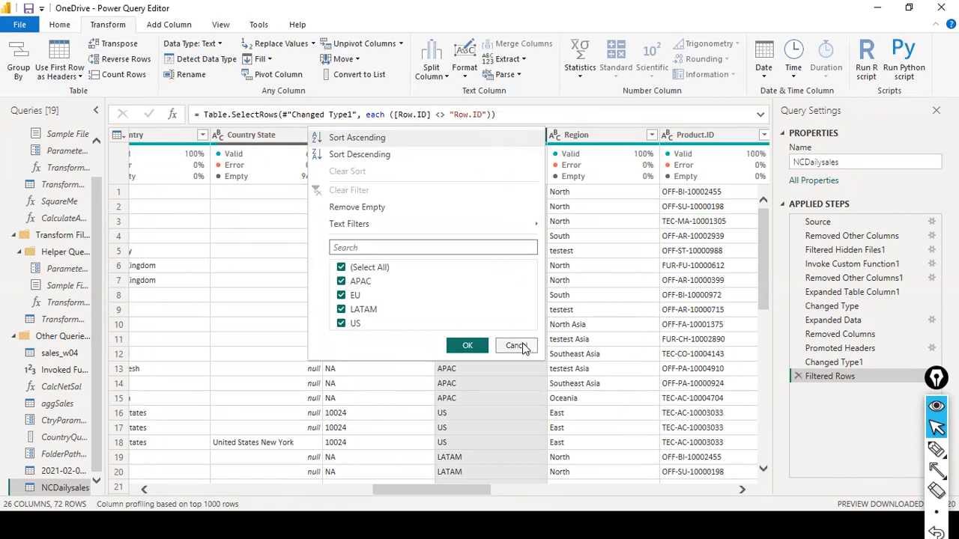
left_click(515, 346)
left_click_drag(438, 491, 681, 470)
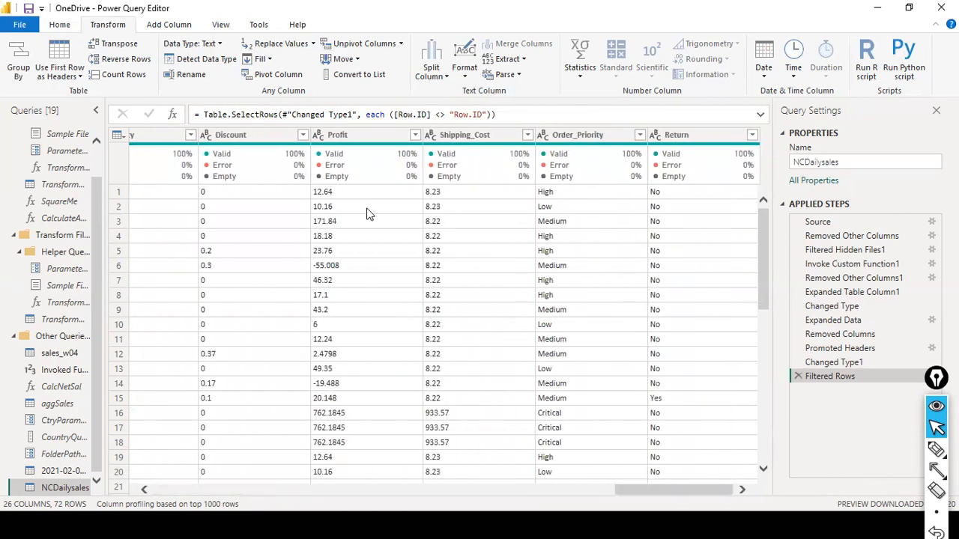
left_click(414, 135)
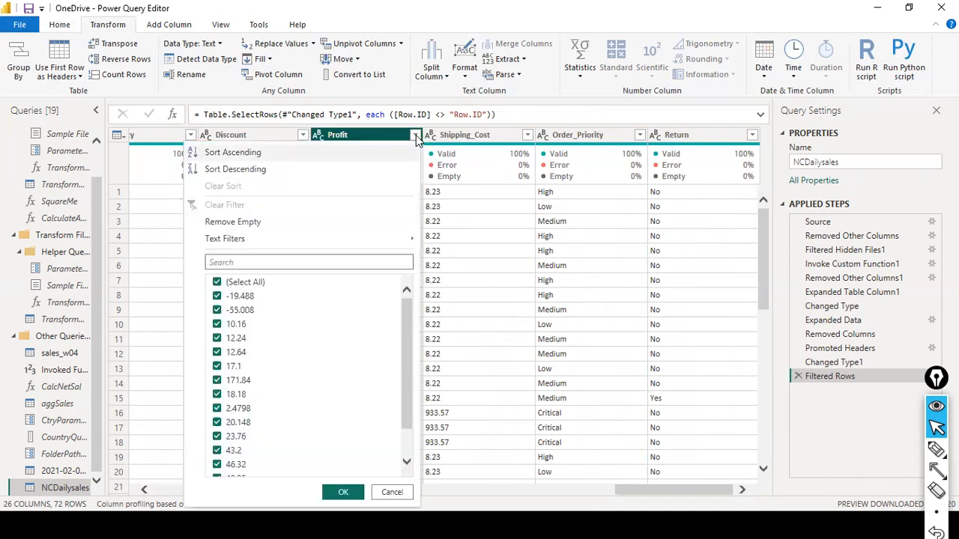
scroll(363, 388, "down", 1)
scroll(361, 395, "up", 1)
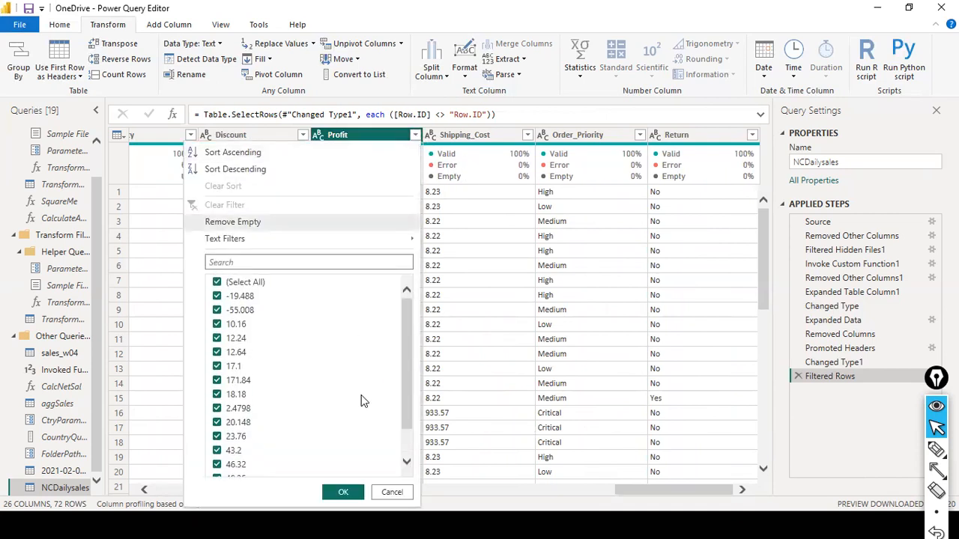
left_click(393, 492)
left_click_drag(637, 489, 177, 489)
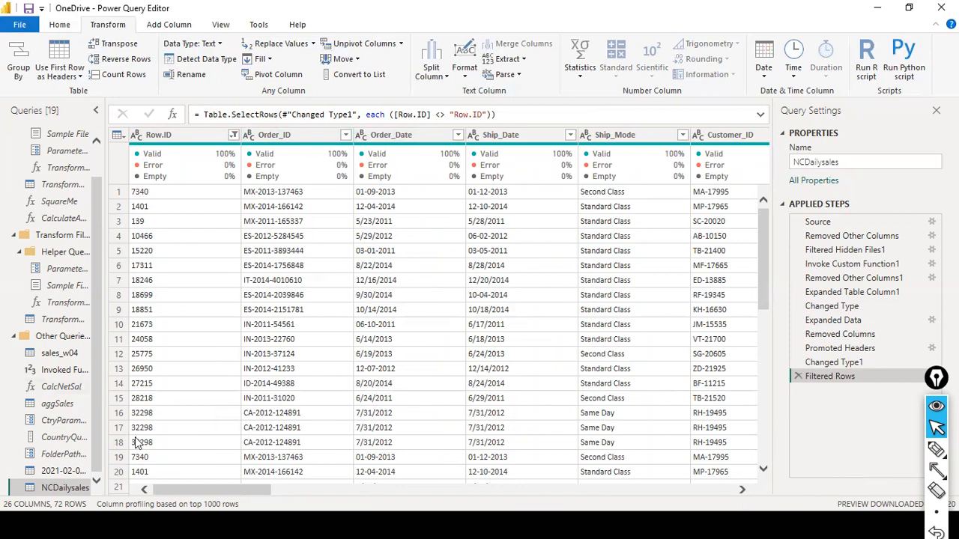
scroll(140, 449, "down", 5)
scroll(139, 449, "up", 5)
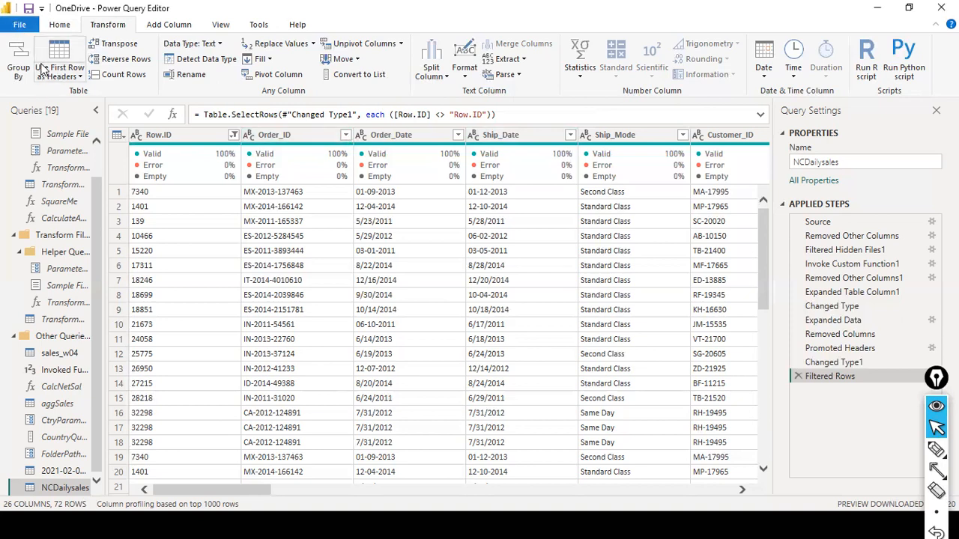
Close the query editor, applying the changes to the model, and check the loaded rows of the NCDailysales table.
left_click(30, 30)
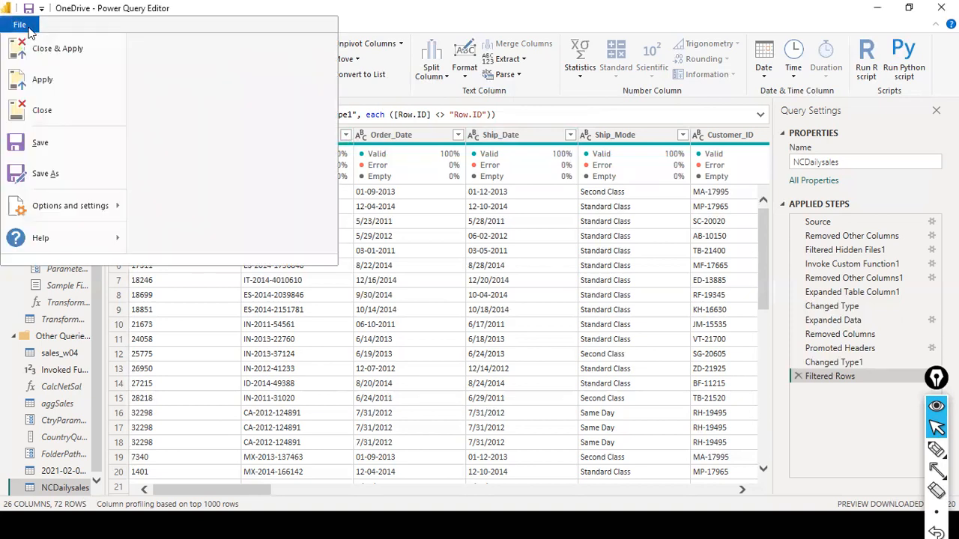
left_click(54, 60)
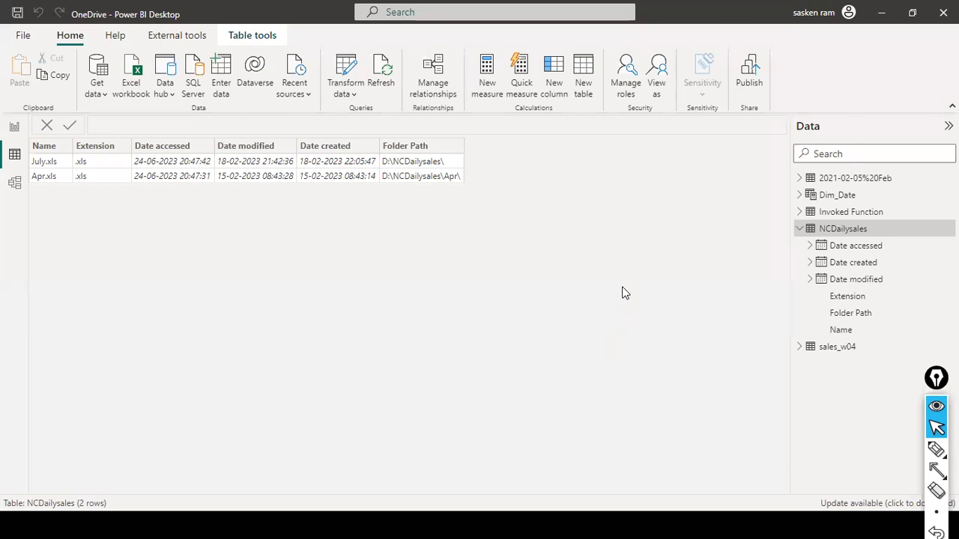
key("alt+Tab")
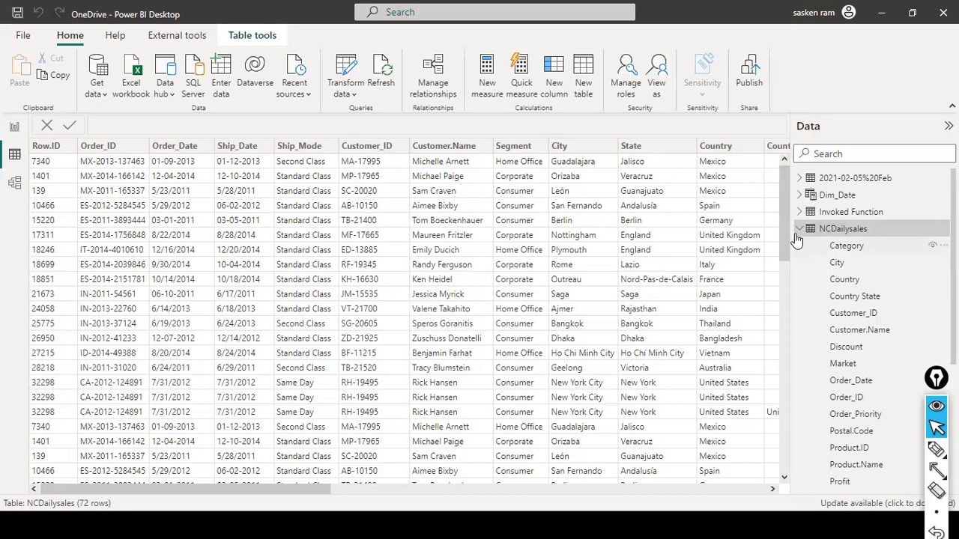
scroll(449, 175, "down", 7)
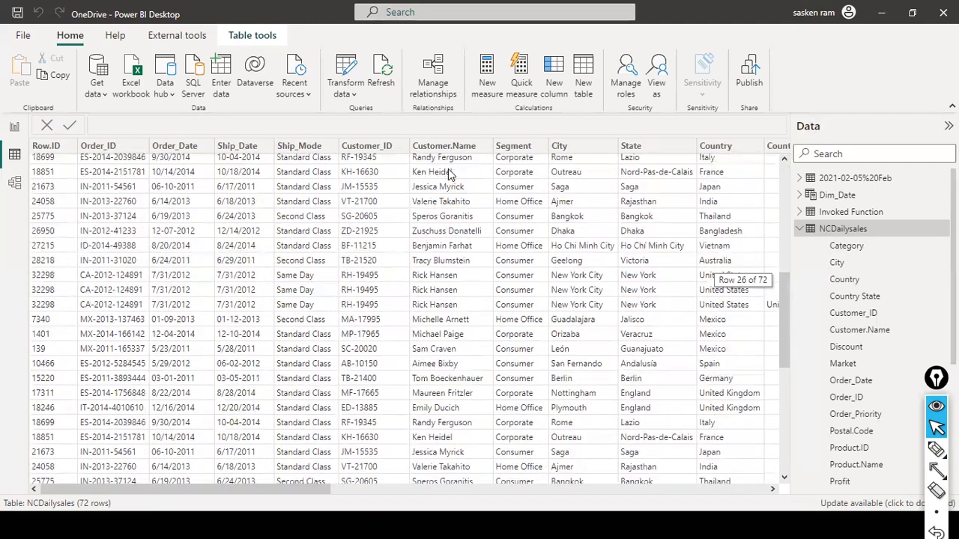
scroll(449, 174, "up", 7)
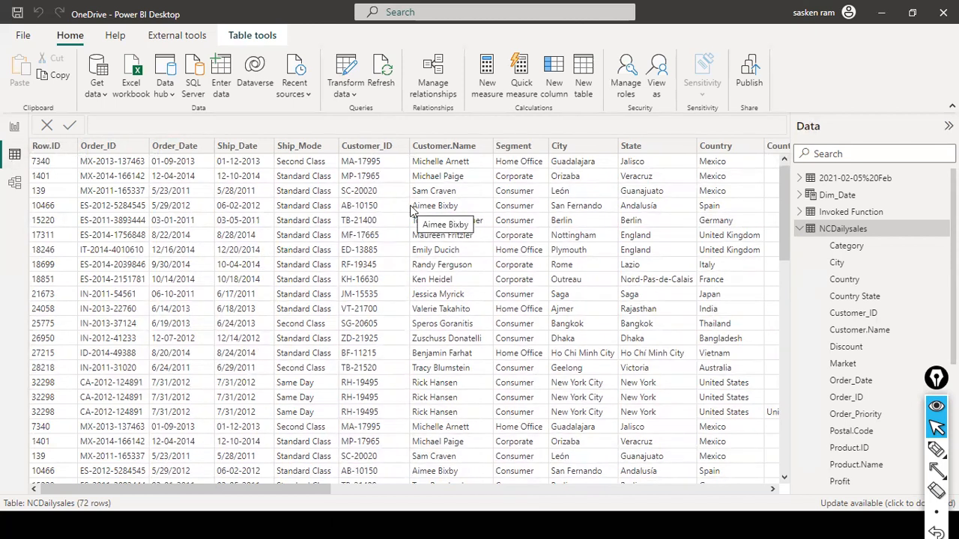
Switch to the report view and handwrite an underlined red heading "Prerequisites" over the blank page with the annotation pen.
left_click(15, 127)
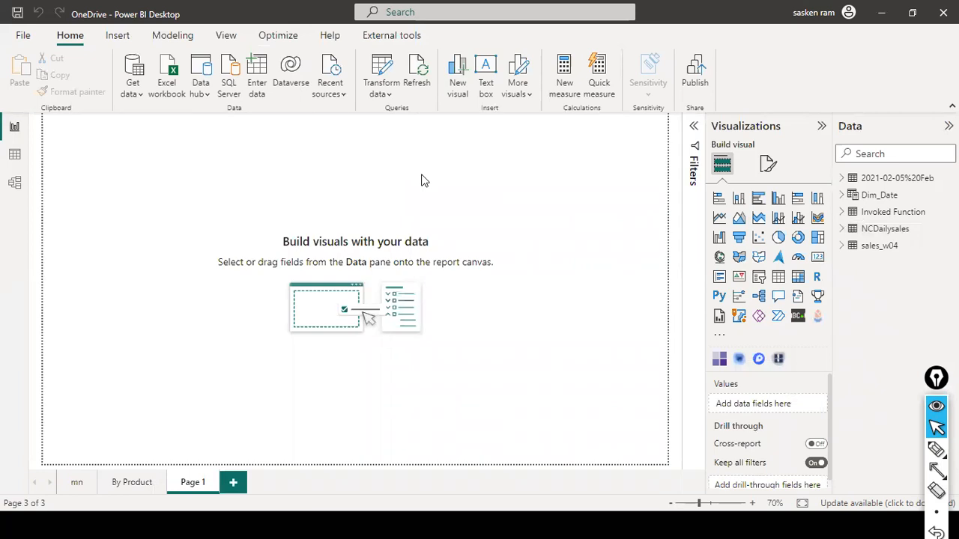
key("ctrl+shift+3")
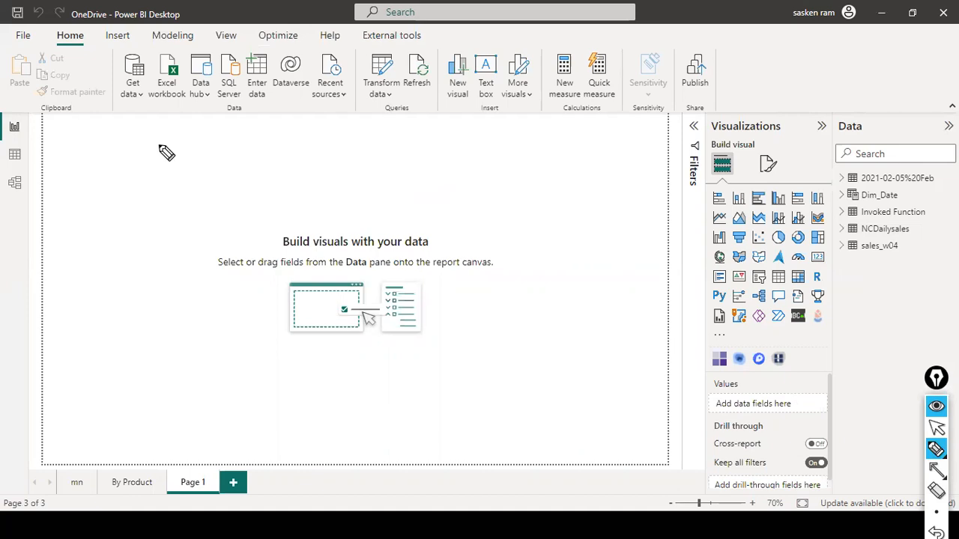
mouse_move(160, 136)
left_mouse_down()
mouse_move(156, 160)
mouse_move(199, 150)
mouse_move(293, 169)
left_mouse_up()
left_click_drag(141, 180, 307, 174)
Handwrite the numbered items "1. Compatible Files" and "2. File Structure" under the Prerequisites heading.
left_click_drag(66, 212, 65, 225)
left_click(75, 223)
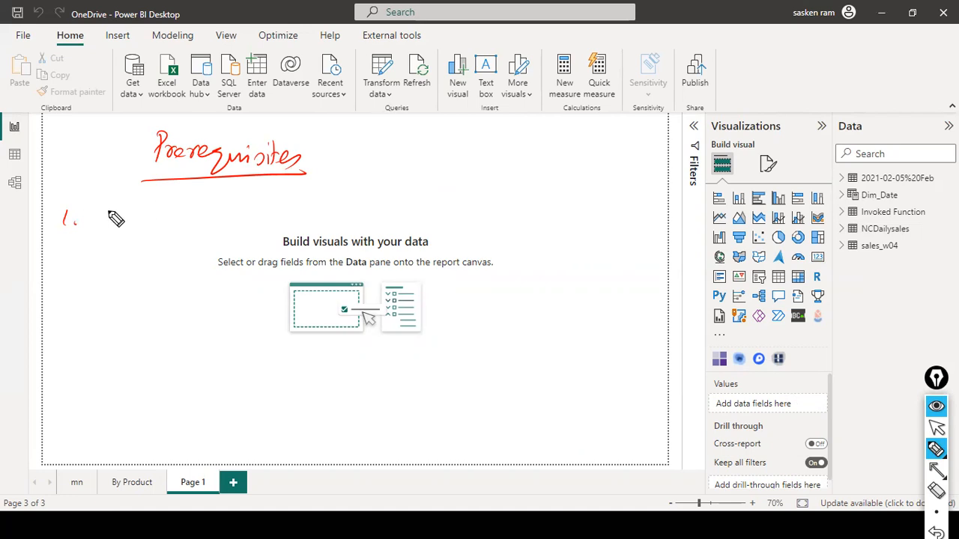
mouse_move(113, 217)
left_mouse_down()
mouse_move(141, 217)
mouse_move(147, 233)
mouse_move(163, 219)
mouse_move(174, 227)
mouse_move(232, 212)
mouse_move(245, 229)
mouse_move(262, 203)
mouse_move(263, 224)
mouse_move(266, 216)
left_mouse_up()
left_click_drag(54, 271, 129, 244)
left_click(75, 267)
mouse_move(114, 258)
left_mouse_down()
mouse_move(125, 255)
mouse_move(125, 269)
left_mouse_up()
mouse_move(136, 247)
left_mouse_down()
mouse_move(134, 270)
mouse_move(217, 256)
mouse_move(276, 268)
left_mouse_up()
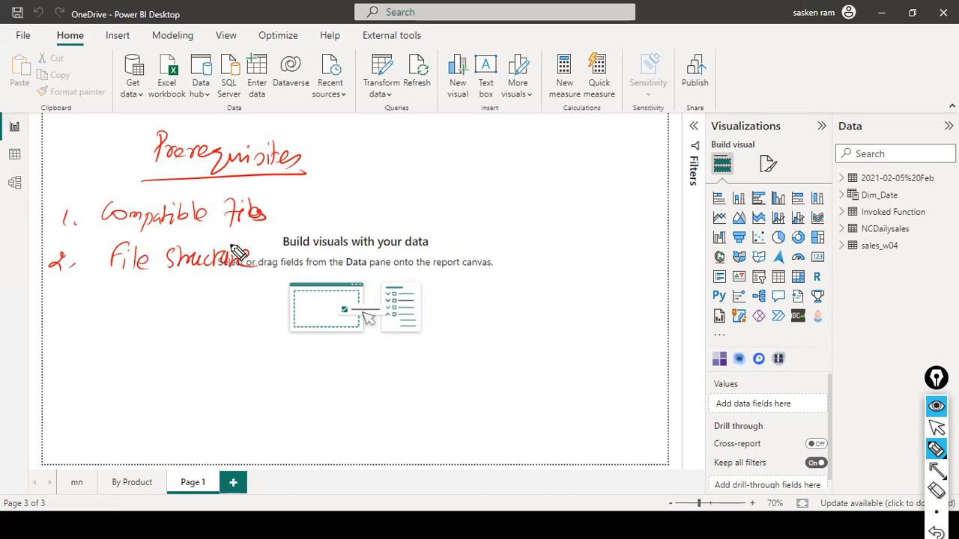
Draw an arrow from the Compatible Files item and handwrite the example file names "Apr.xls, June.xls" beside it.
mouse_move(276, 207)
left_mouse_down()
mouse_move(319, 199)
mouse_move(313, 211)
left_mouse_up()
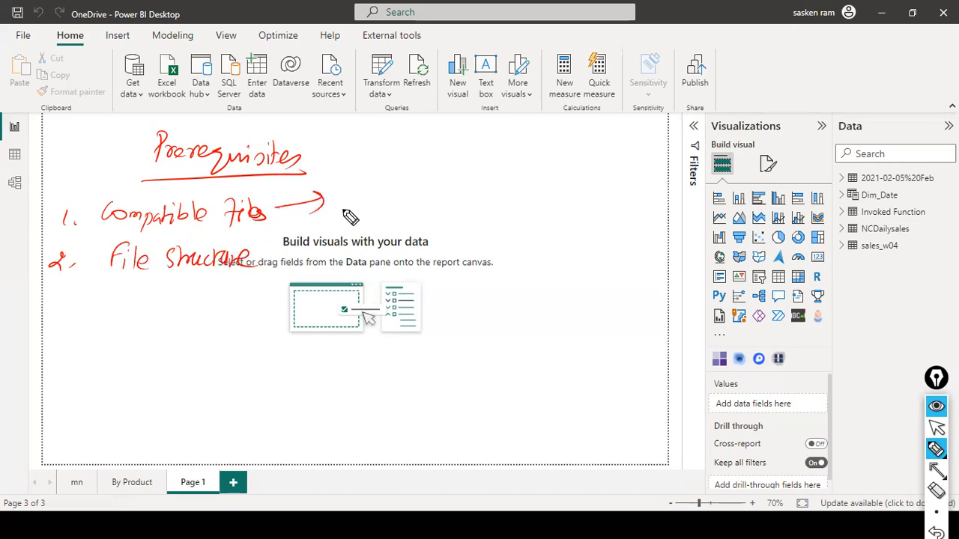
left_click(385, 202)
left_click_drag(402, 198, 394, 206)
left_click_drag(394, 198, 409, 208)
mouse_move(420, 199)
left_mouse_down()
mouse_move(415, 209)
mouse_move(360, 207)
left_mouse_up()
mouse_move(365, 196)
left_mouse_down()
mouse_move(369, 210)
mouse_move(384, 198)
left_mouse_up()
mouse_move(440, 209)
left_mouse_down()
mouse_move(430, 217)
mouse_move(512, 205)
left_mouse_up()
mouse_move(512, 196)
left_mouse_down()
mouse_move(504, 206)
mouse_move(516, 206)
left_mouse_up()
left_click_drag(525, 197, 520, 208)
Underline the two .xls examples, then handwrite an underlined "July.csv" and "Aug.json" as further file examples.
mouse_move(363, 220)
left_mouse_down()
mouse_move(529, 217)
mouse_move(578, 196)
mouse_move(616, 211)
left_mouse_up()
mouse_move(629, 196)
left_mouse_down()
mouse_move(621, 211)
mouse_move(646, 197)
left_mouse_up()
left_click_drag(553, 223, 644, 218)
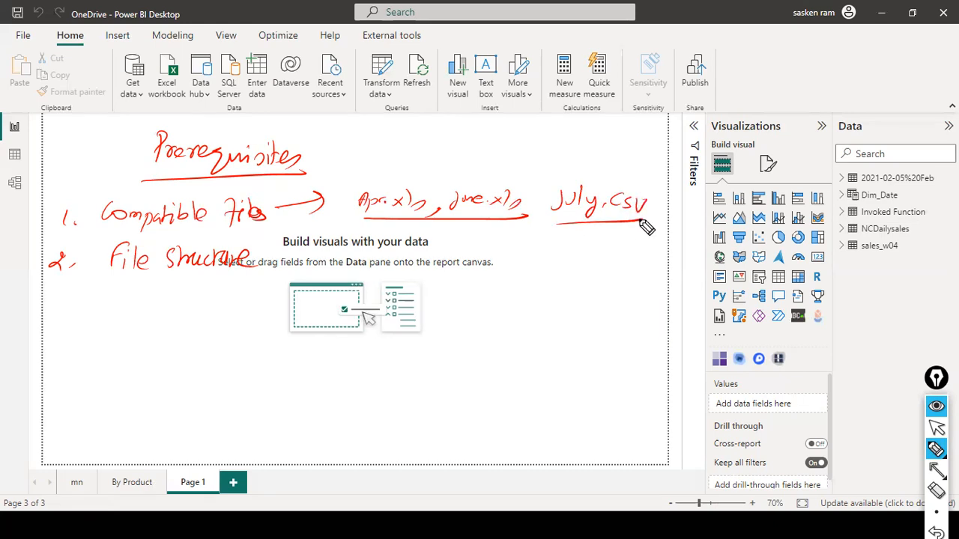
left_click_drag(538, 239, 628, 241)
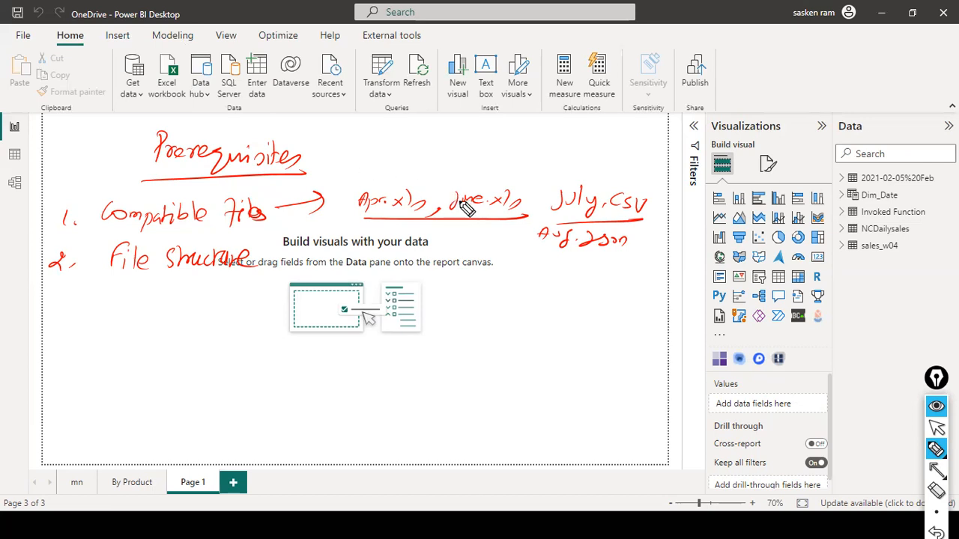
Circle the two .xls examples together and draw a larger loop around all four example file names.
mouse_move(347, 193)
left_mouse_down()
mouse_move(522, 192)
mouse_move(480, 222)
left_mouse_up()
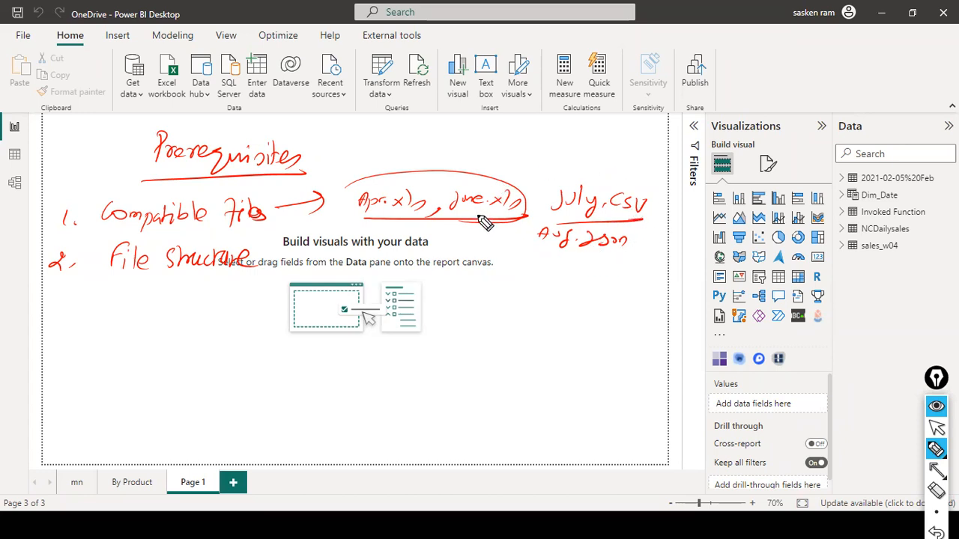
mouse_move(343, 178)
left_mouse_down()
mouse_move(563, 176)
mouse_move(599, 268)
mouse_move(391, 246)
left_mouse_up()
left_click_drag(387, 180, 370, 220)
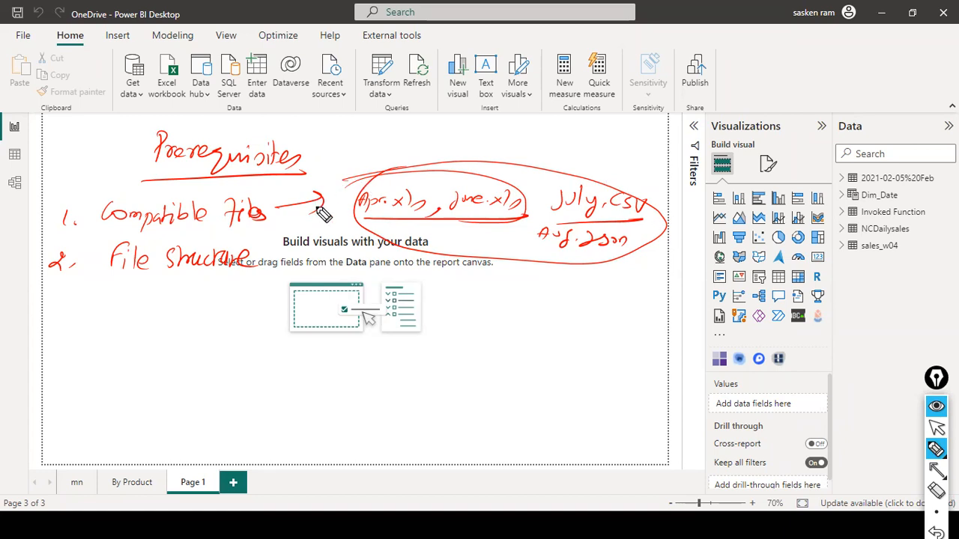
Draw an arrow from the File Structure item, handwrite "the column name data type", and tick the Apr.xls and June.xls examples.
left_click_drag(263, 275, 320, 275)
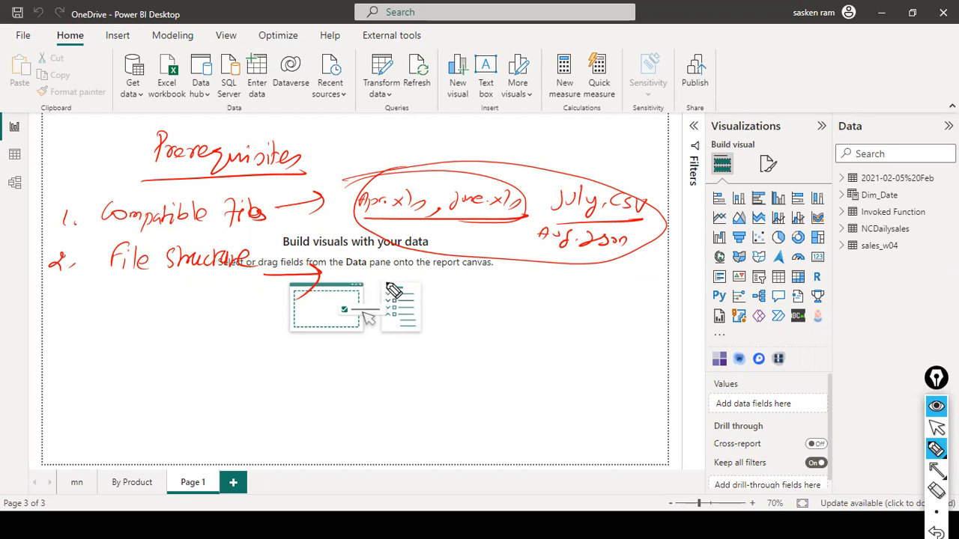
mouse_move(388, 283)
left_mouse_down()
mouse_move(379, 285)
mouse_move(392, 293)
mouse_move(408, 280)
mouse_move(531, 284)
mouse_move(548, 295)
mouse_move(581, 286)
left_mouse_up()
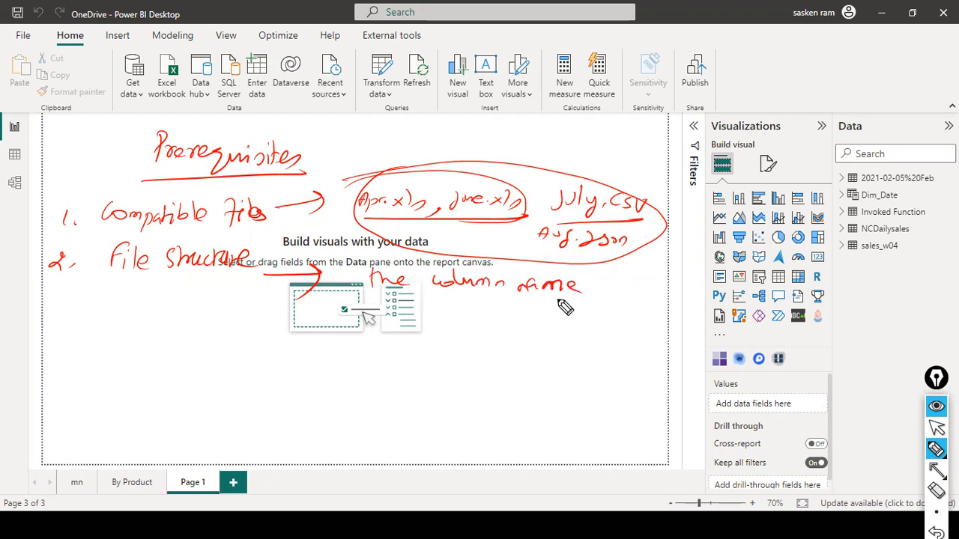
left_click_drag(475, 330, 536, 322)
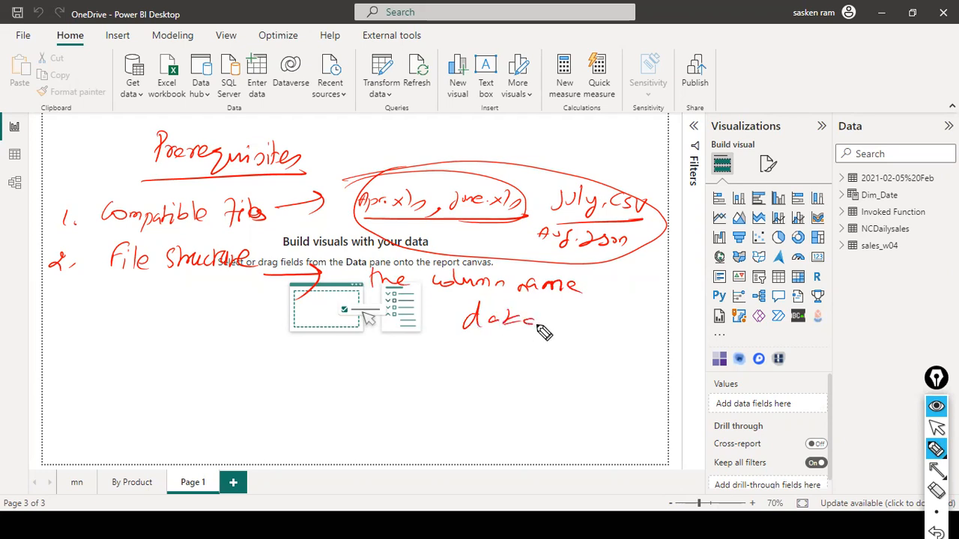
left_click_drag(410, 180, 477, 135)
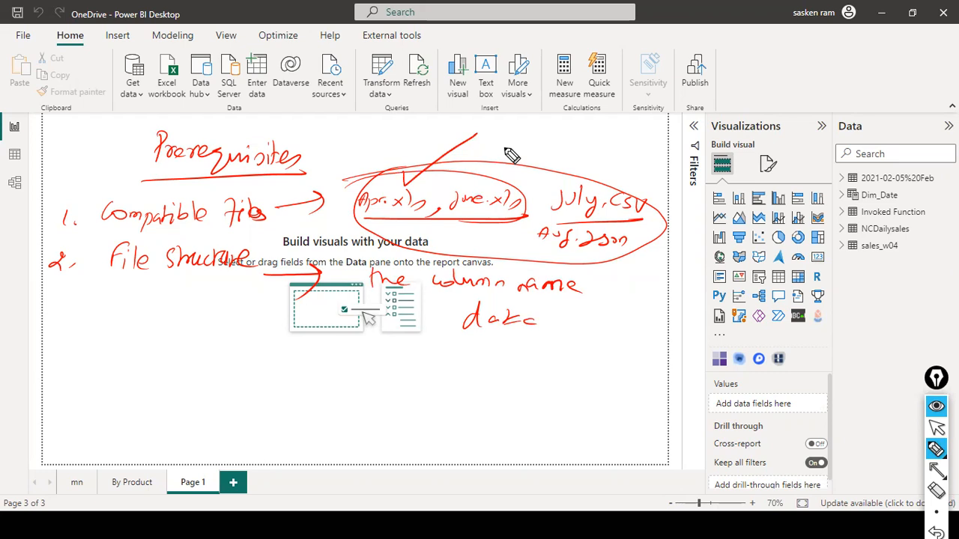
left_click_drag(502, 191, 578, 159)
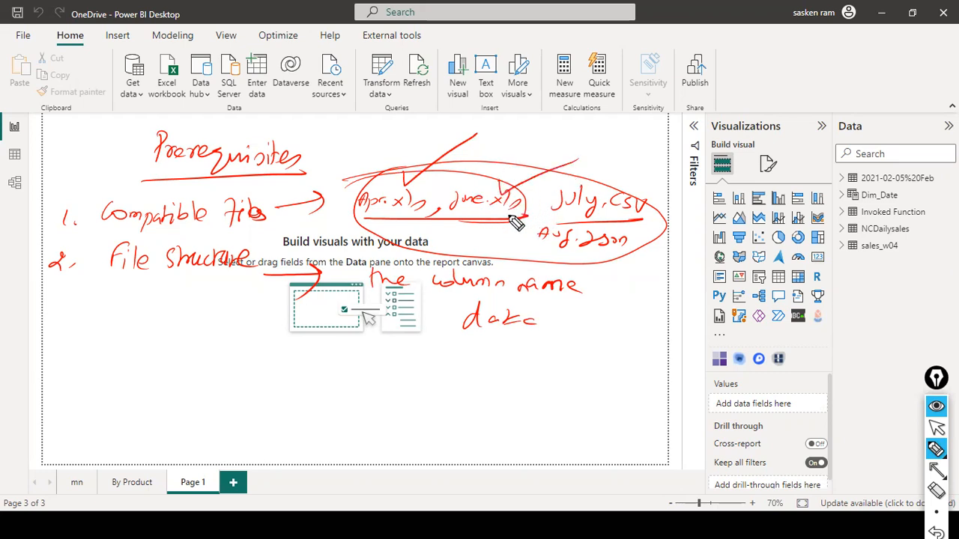
mouse_move(560, 321)
left_mouse_down()
mouse_move(588, 327)
mouse_move(622, 318)
left_mouse_up()
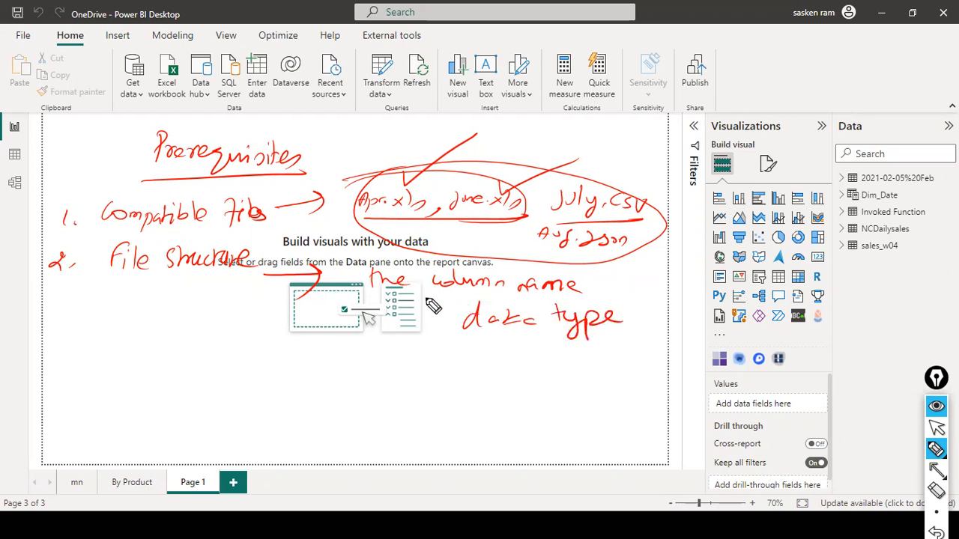
Complete the File Structure note by handwriting "should be identical for all the files" below it.
mouse_move(378, 350)
left_mouse_down()
mouse_move(373, 367)
mouse_move(502, 369)
left_mouse_up()
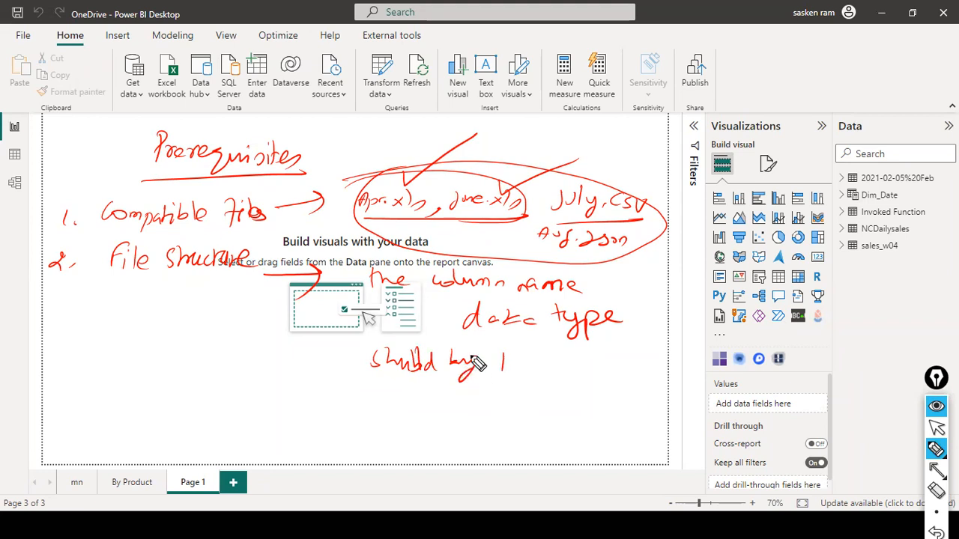
mouse_move(445, 347)
left_mouse_down()
mouse_move(480, 374)
mouse_move(581, 365)
left_mouse_up()
mouse_move(383, 393)
left_mouse_down()
mouse_move(395, 416)
mouse_move(427, 400)
mouse_move(533, 416)
mouse_move(567, 403)
mouse_move(605, 405)
left_mouse_up()
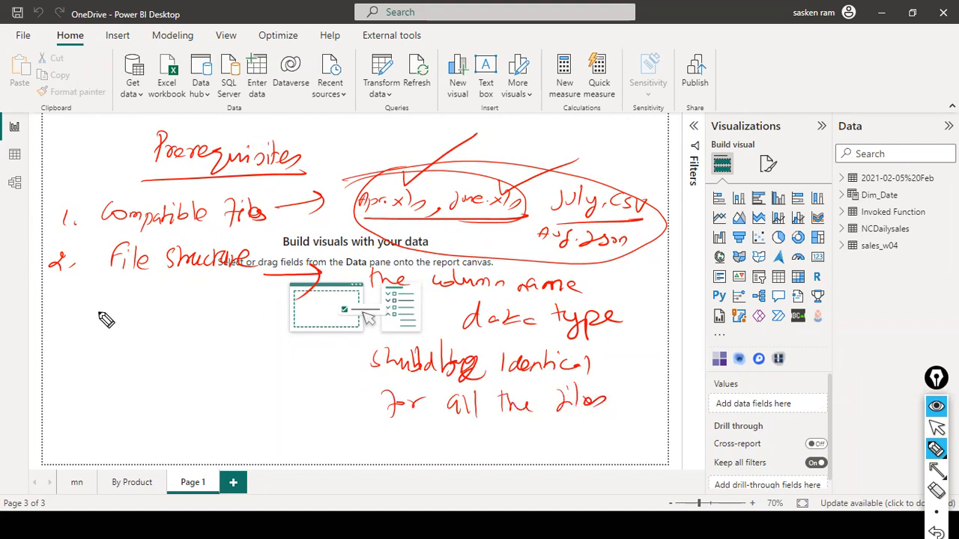
Handwrite the April column example "Sales, Qty, price → Apr" with Apr underlined, add "→ may" below it, and draw an arrow before the April row.
mouse_move(127, 319)
left_mouse_down()
mouse_move(135, 331)
mouse_move(163, 327)
mouse_move(169, 343)
mouse_move(198, 326)
mouse_move(202, 338)
mouse_move(219, 322)
mouse_move(217, 335)
mouse_move(239, 343)
mouse_move(248, 324)
mouse_move(267, 321)
mouse_move(337, 328)
mouse_move(338, 346)
mouse_move(374, 334)
left_mouse_up()
left_click_drag(323, 360, 370, 347)
mouse_move(290, 399)
left_mouse_down()
mouse_move(374, 405)
mouse_move(352, 420)
left_mouse_up()
left_click_drag(51, 356, 92, 346)
left_click_drag(76, 339, 84, 363)
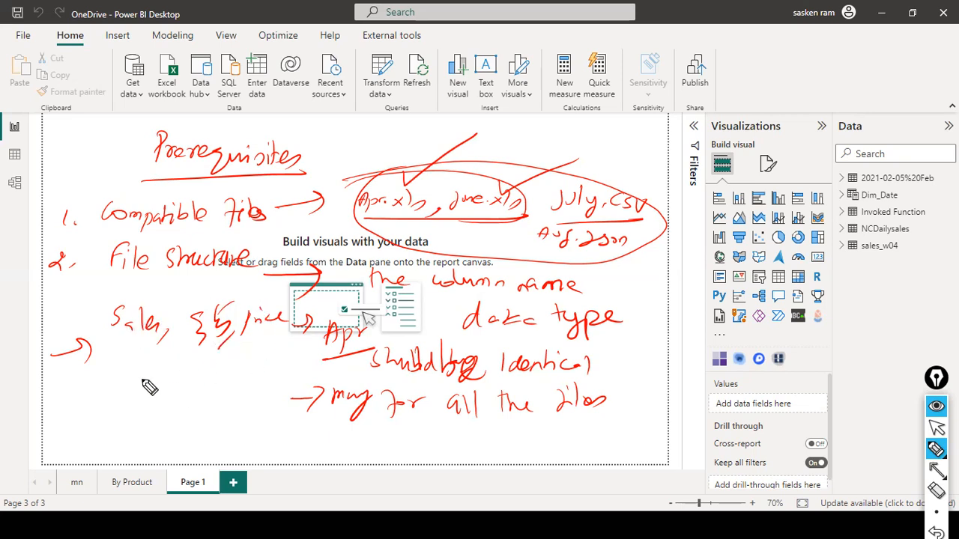
Handwrite the May column row "Sales, Qty, price" with a leading arrow, and mark its Sales column as "text".
mouse_move(133, 390)
left_mouse_down()
mouse_move(129, 405)
mouse_move(166, 409)
left_mouse_up()
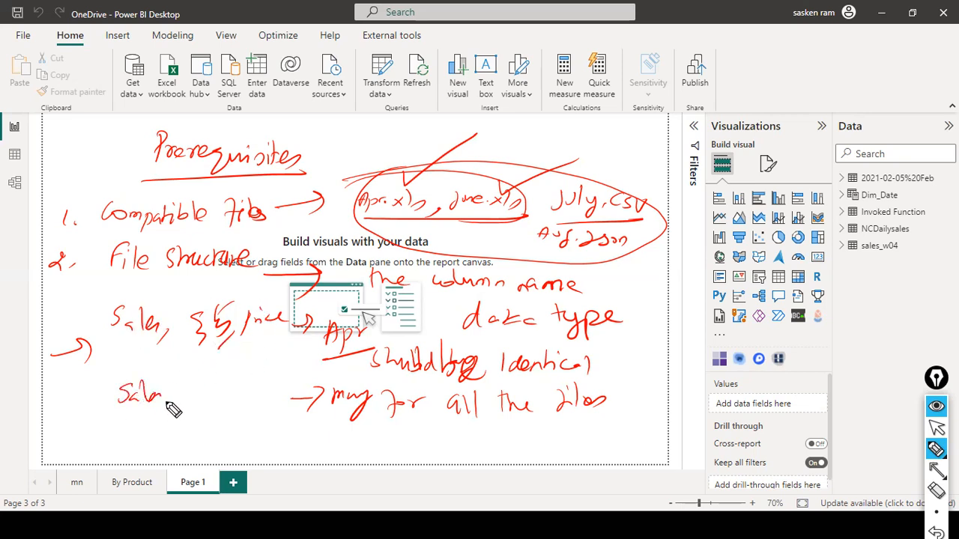
mouse_move(84, 411)
left_mouse_down()
mouse_move(102, 403)
mouse_move(137, 416)
left_mouse_up()
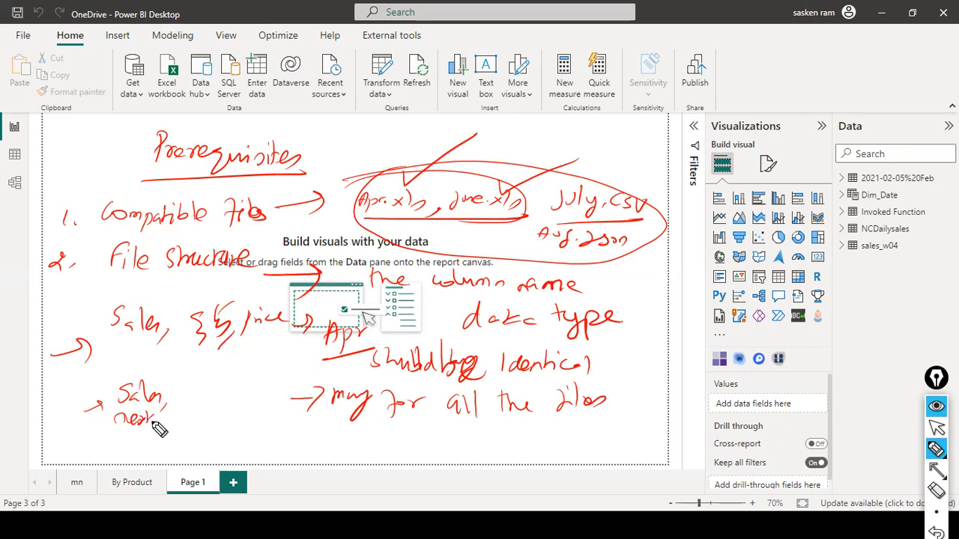
mouse_move(219, 386)
left_mouse_down()
mouse_move(213, 414)
mouse_move(246, 388)
mouse_move(293, 396)
left_mouse_up()
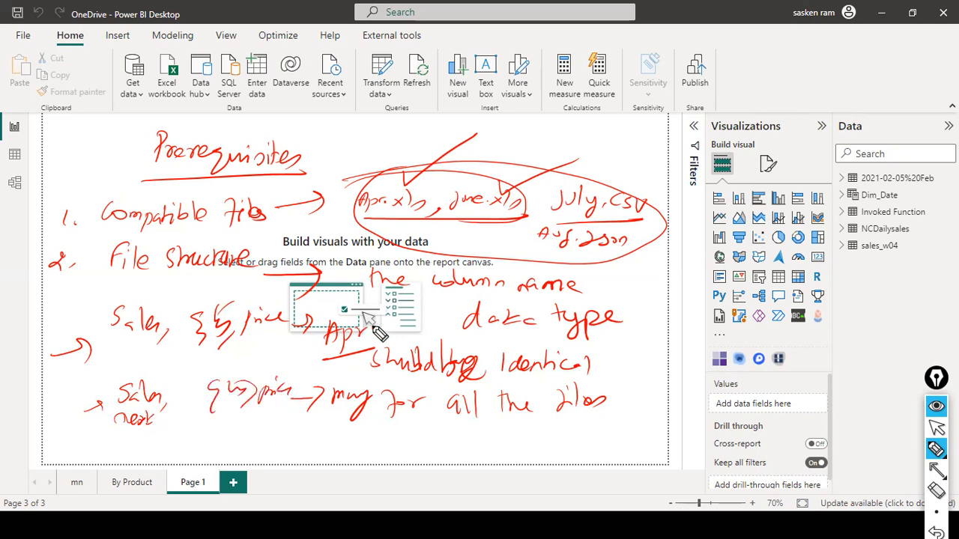
Connect the two Sales columns, mark April's as numeric, bracket both rows together, and underline the April row.
mouse_move(148, 429)
left_mouse_down()
mouse_move(166, 343)
mouse_move(124, 348)
mouse_move(173, 338)
left_mouse_up()
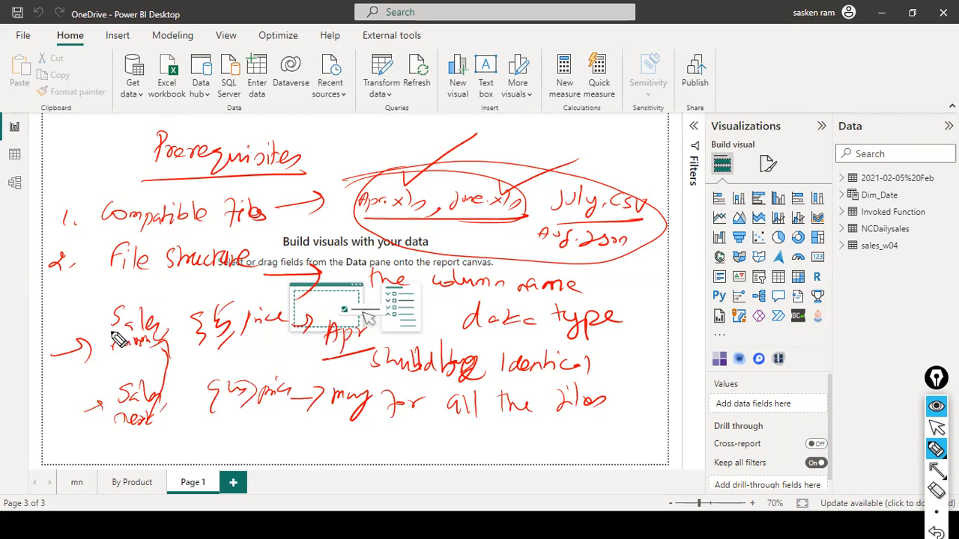
left_click_drag(91, 313, 92, 430)
left_click_drag(120, 364, 322, 359)
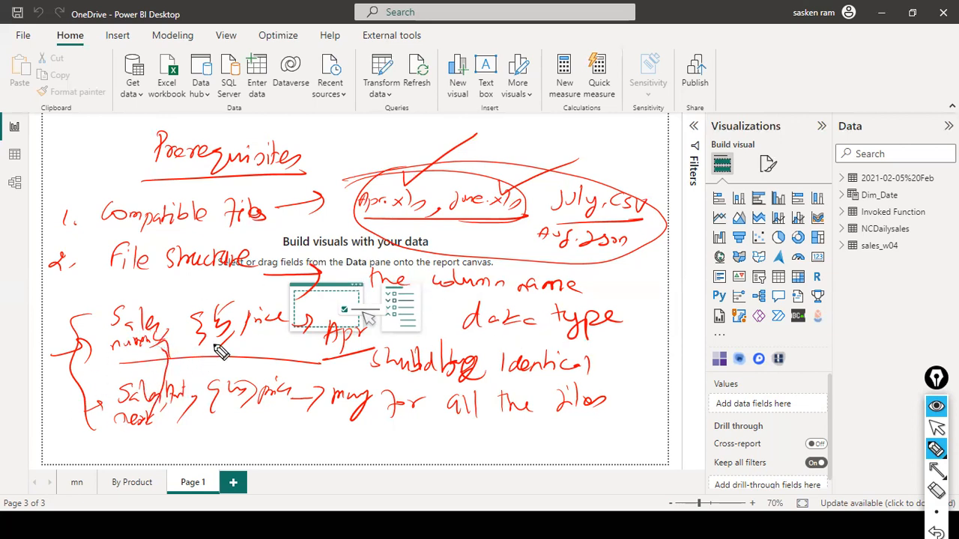
Strike out the May row and handwrite the reordered columns "Qty, price, sales" beneath it.
left_click_drag(183, 404, 158, 412)
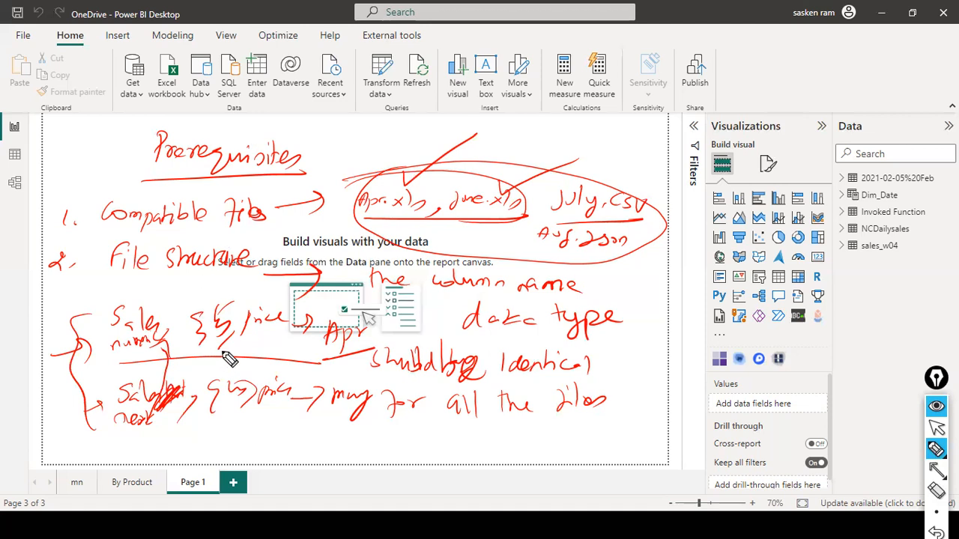
mouse_move(163, 444)
left_mouse_down()
mouse_move(161, 470)
mouse_move(193, 449)
mouse_move(192, 466)
left_mouse_up()
left_click_drag(113, 417, 323, 387)
left_click_drag(367, 408, 322, 433)
mouse_move(216, 435)
left_mouse_down()
mouse_move(278, 445)
mouse_move(284, 460)
mouse_move(307, 453)
left_mouse_up()
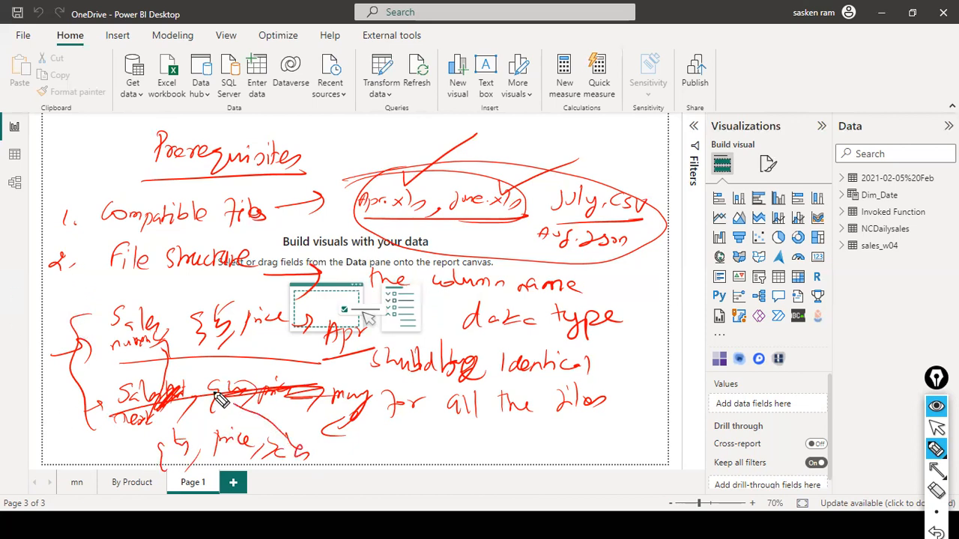
Draw lines matching the Sales, Qty and price columns of the April row to the reordered May columns.
left_click_drag(146, 343, 301, 454)
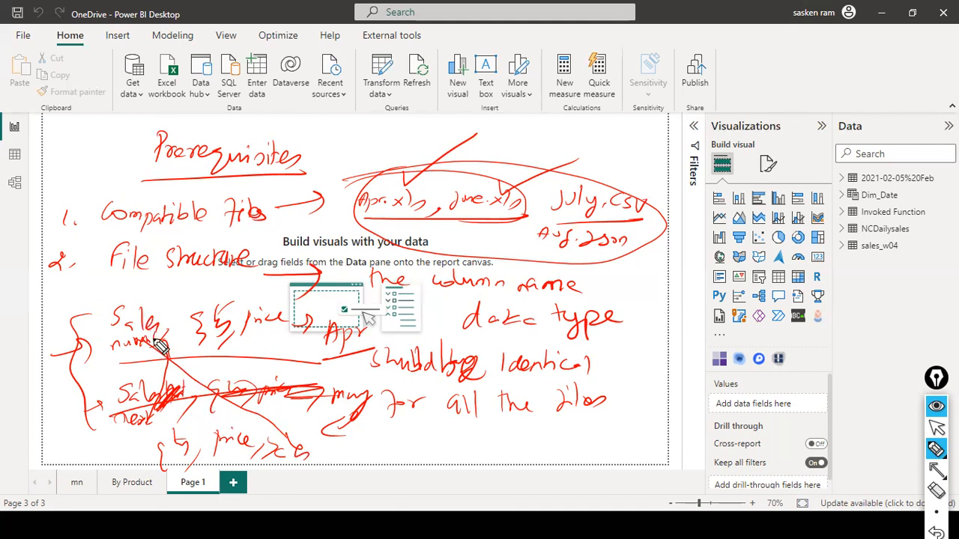
left_click_drag(172, 433, 275, 338)
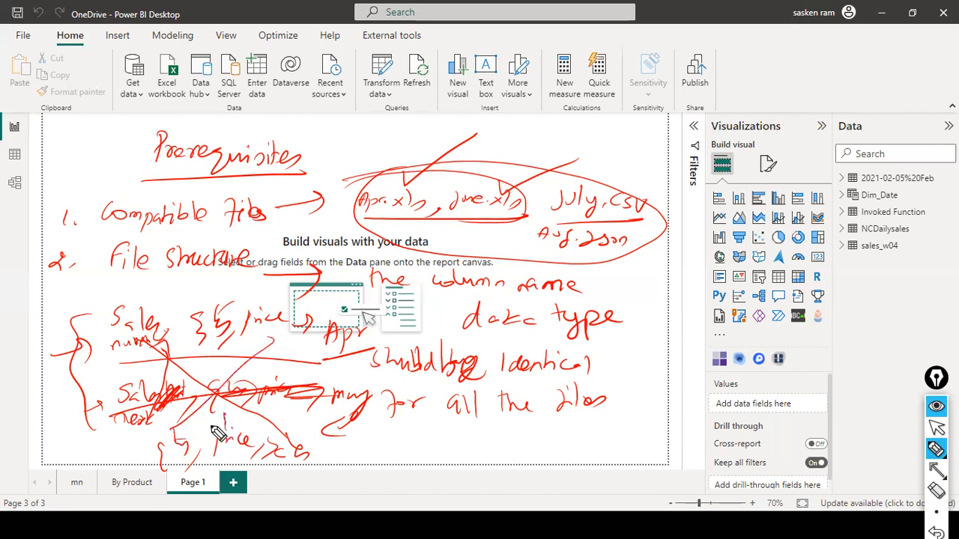
left_click_drag(227, 441, 286, 347)
left_click_drag(225, 438, 290, 334)
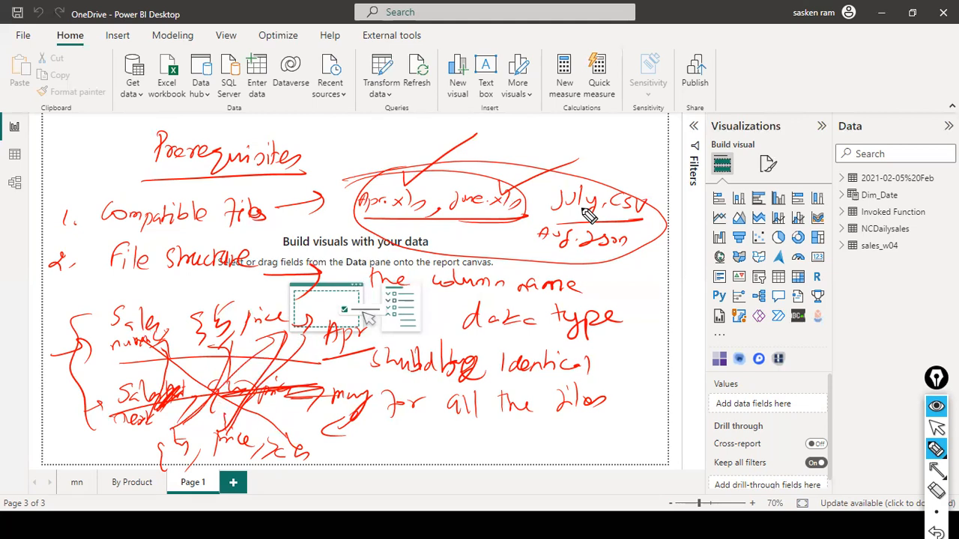
Clear all handwritten notes from the report page and open the Power Query Editor.
key("ctrl+shift+7")
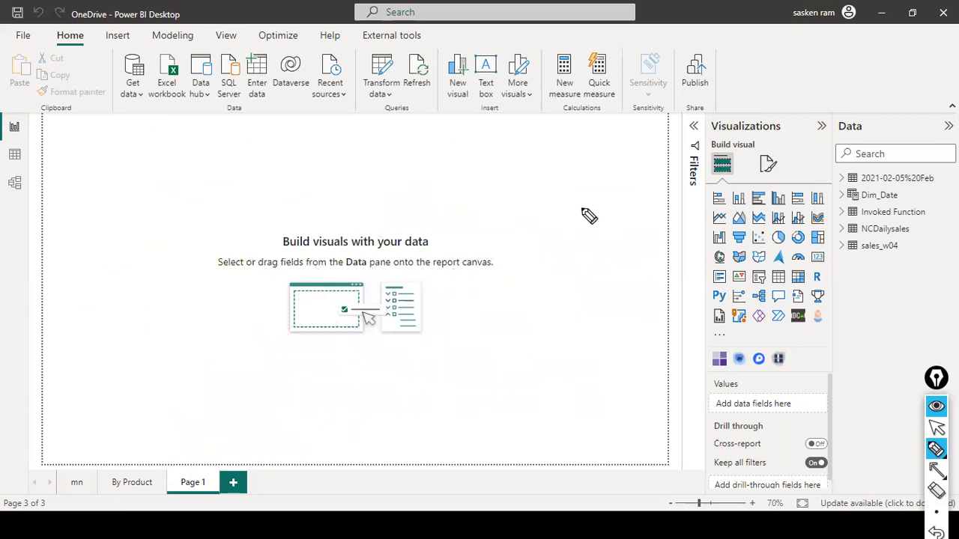
key("ctrl+shift+1")
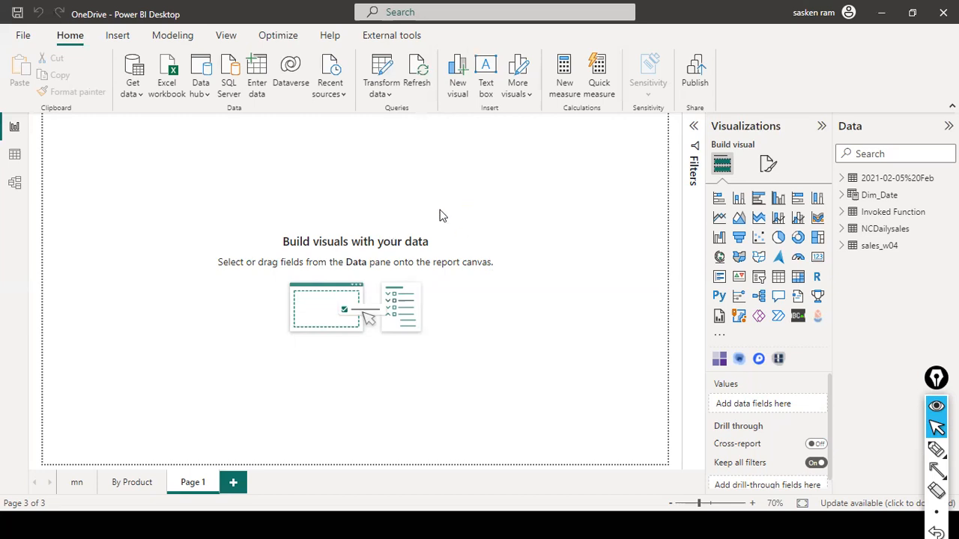
left_click(383, 95)
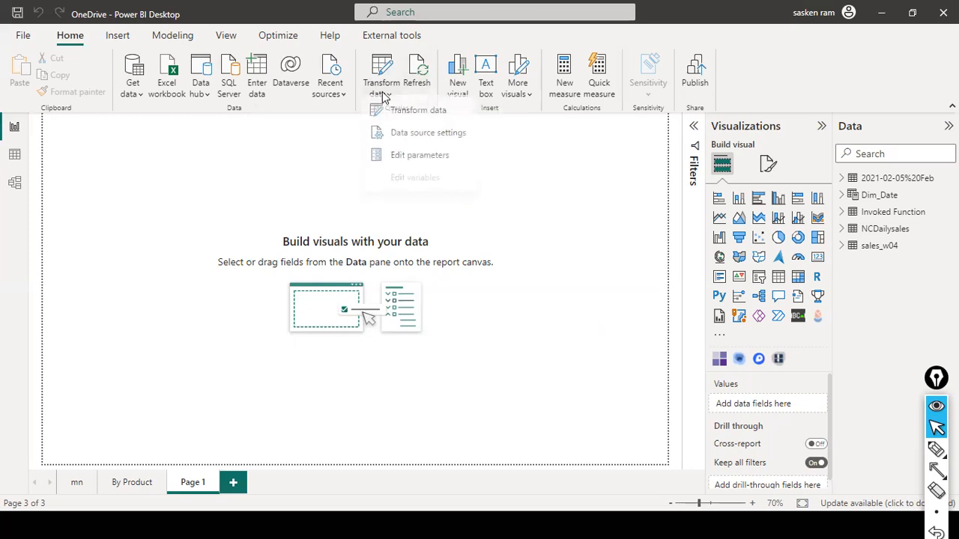
left_click(393, 117)
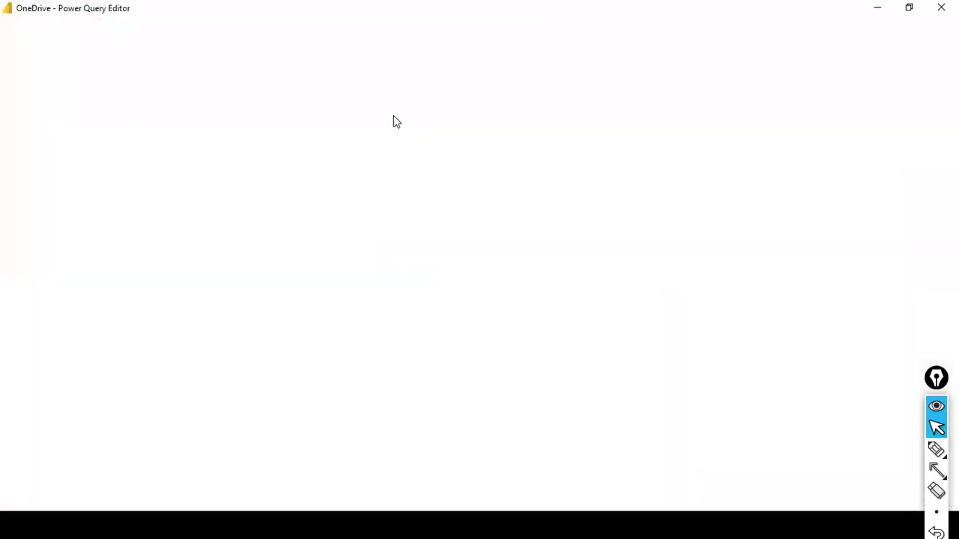
Show the Source step of the NCDailysales query to examine the files in the source folder.
key("alt+Tab")
key("alt+Tab")
key("alt+Tab")
key("alt+Tab")
key("alt+Tab")
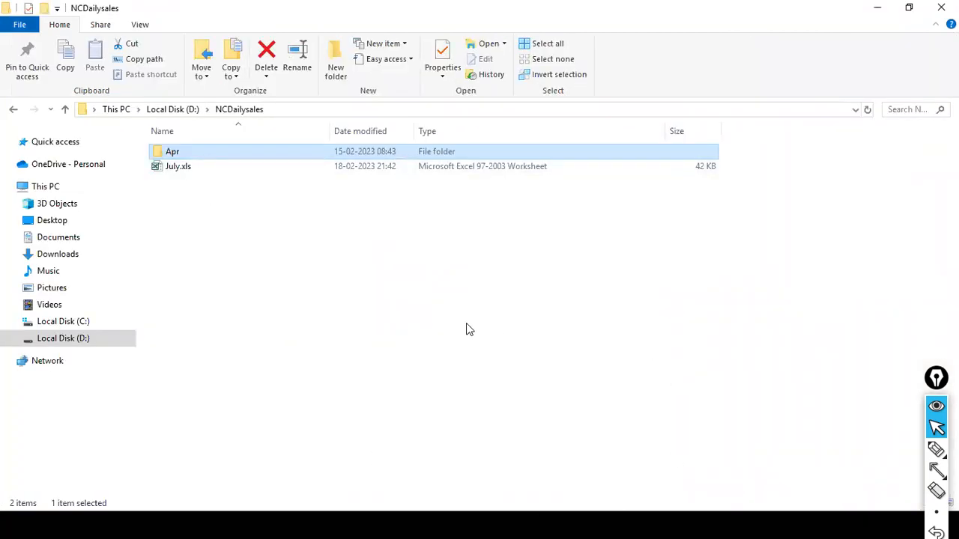
key("alt+Tab")
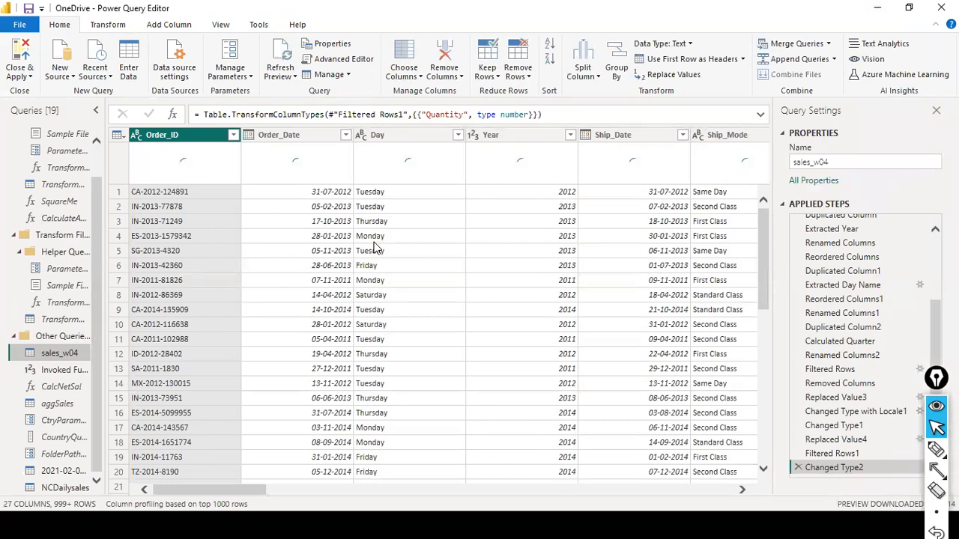
scroll(868, 342, "up", 3)
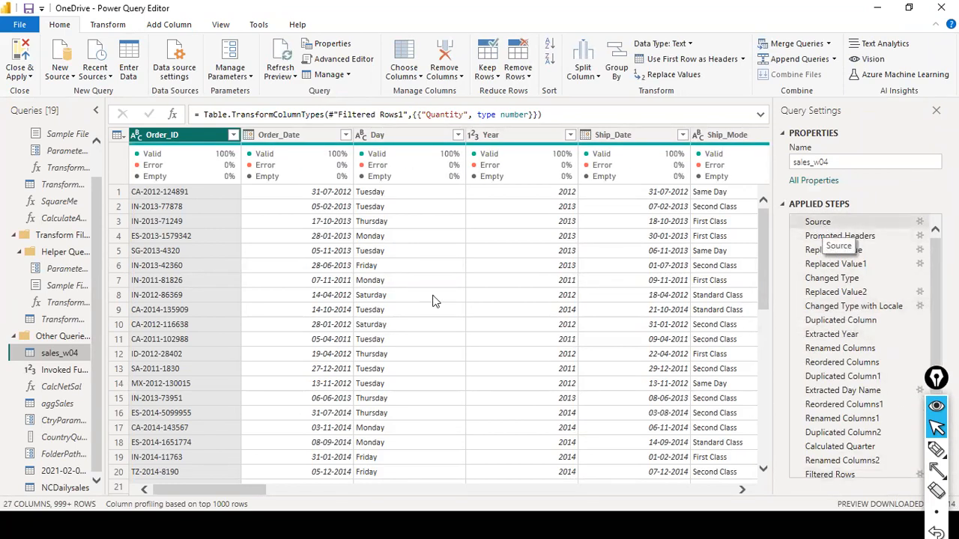
left_click(51, 490)
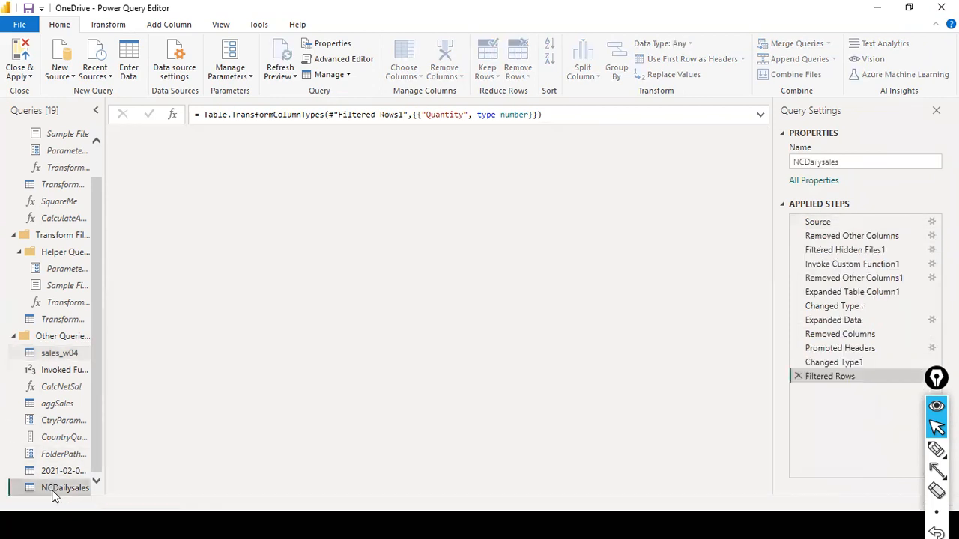
left_click(856, 227)
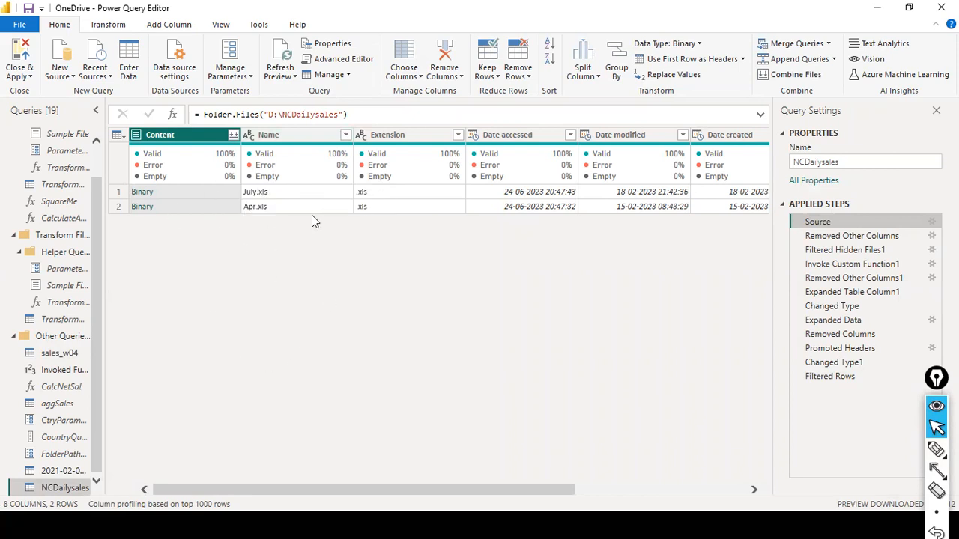
Try excluding July.xls in the Name column's filter, and cancel the filter.
left_click(346, 136)
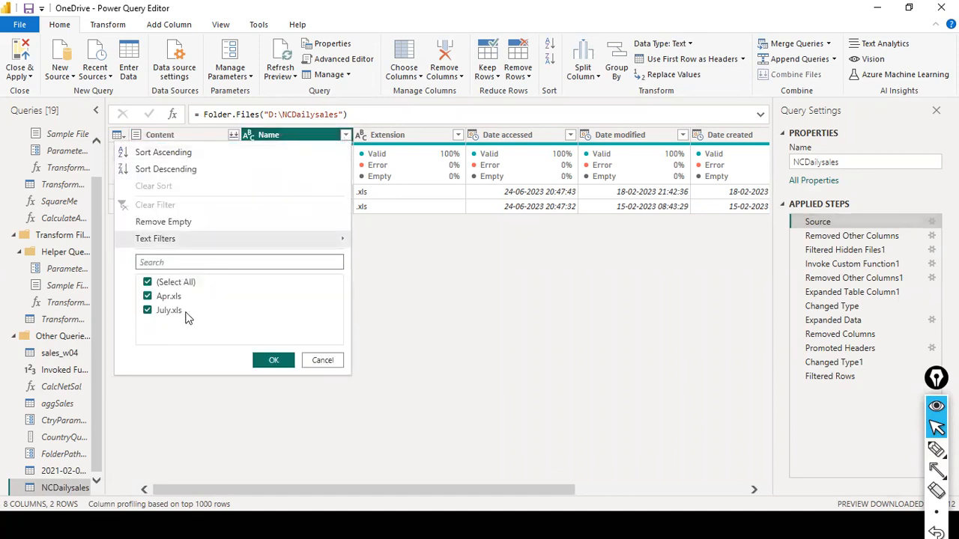
left_click(148, 311)
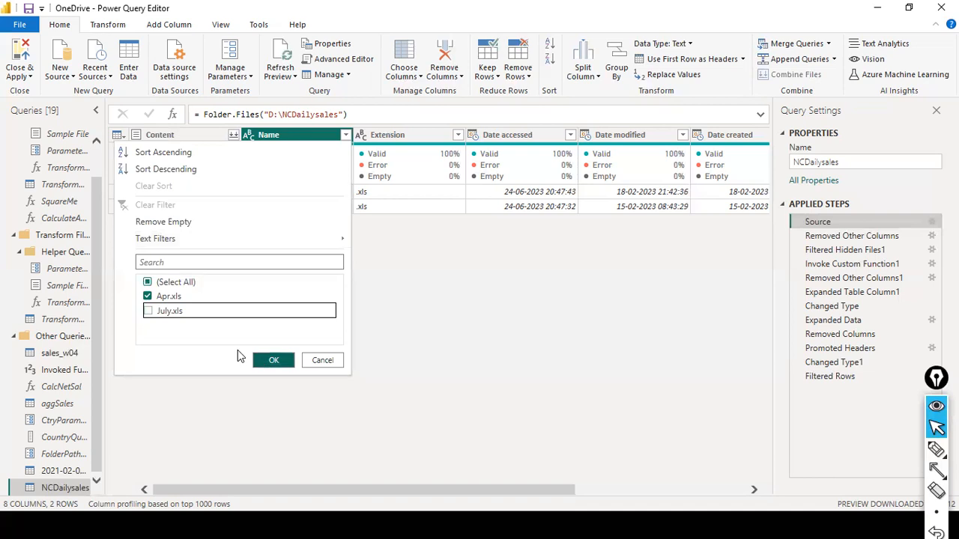
left_click(148, 311)
left_click(149, 314)
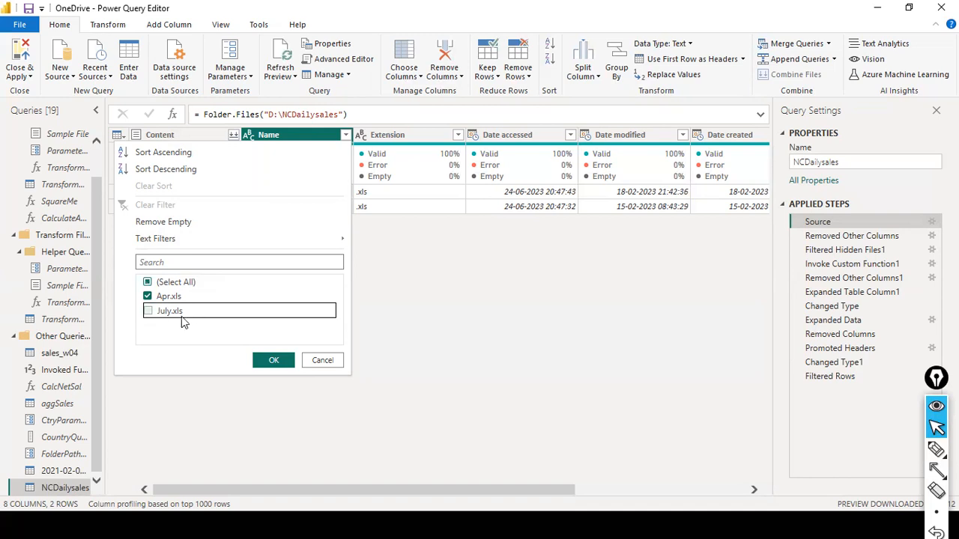
left_click(155, 316)
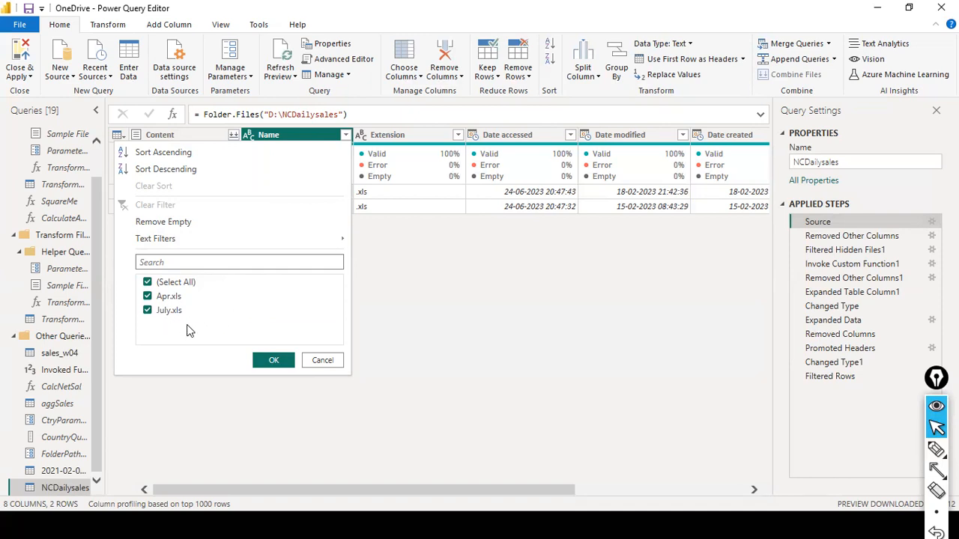
left_click(148, 311)
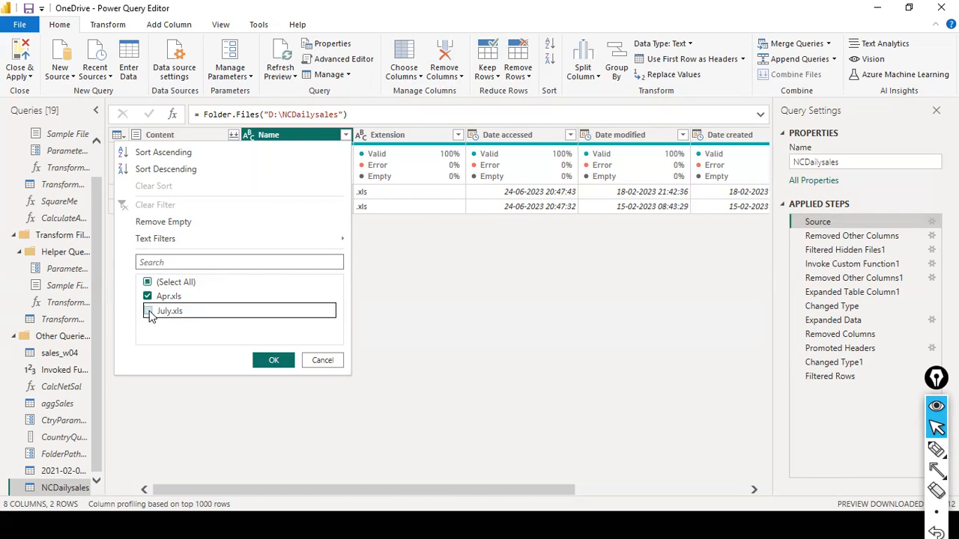
left_click(148, 312)
left_click(318, 362)
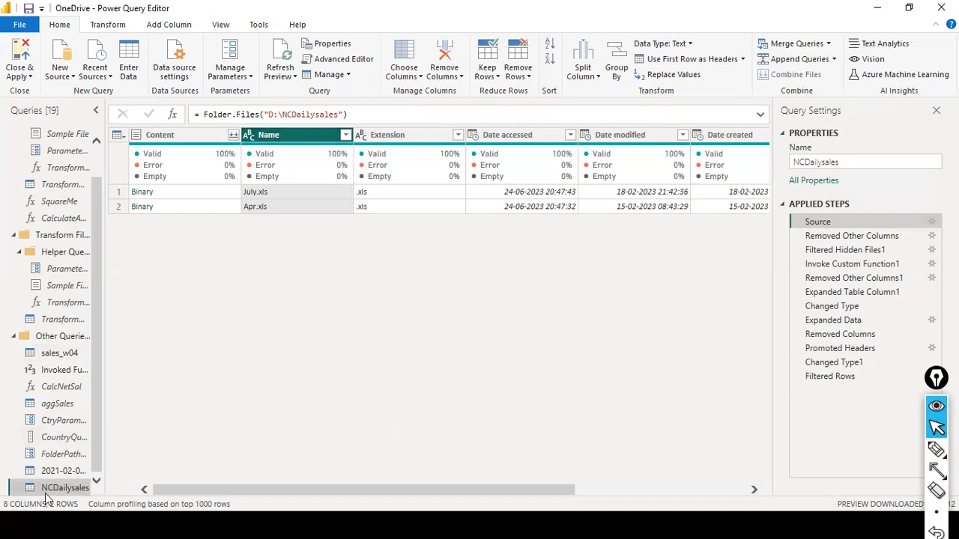
Draw red arrows pointing at the NCDailysales query, its Source step and that step's settings control.
key("ctrl+shift+a")
mouse_move(143, 436)
left_mouse_down()
mouse_move(74, 502)
mouse_move(84, 482)
left_mouse_up()
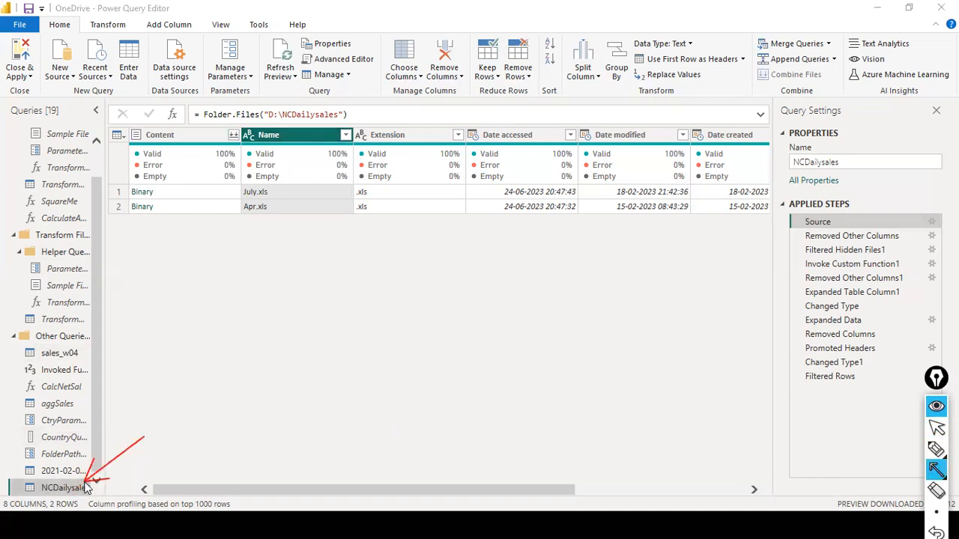
left_click_drag(755, 245, 791, 222)
key("ctrl+shift+a")
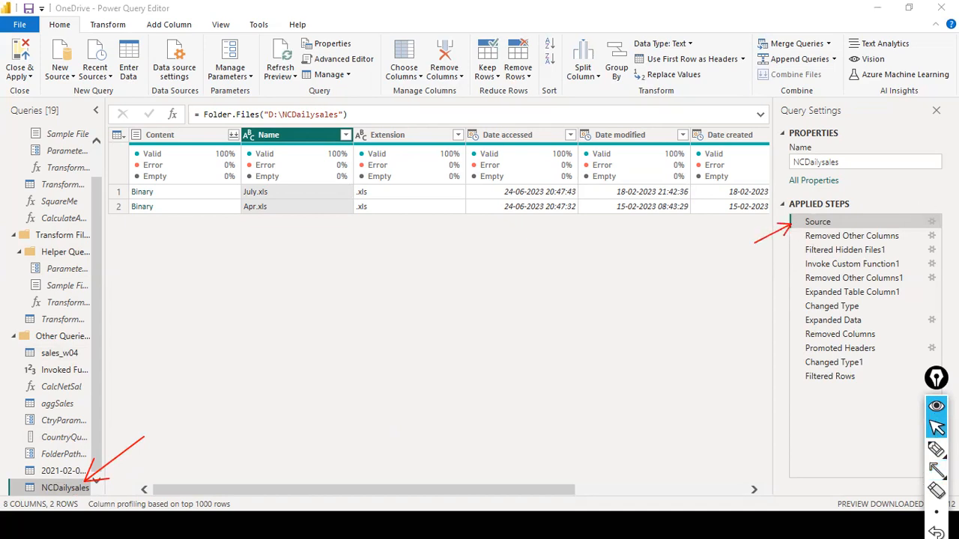
key("ctrl+shift+a")
left_click_drag(933, 185, 933, 211)
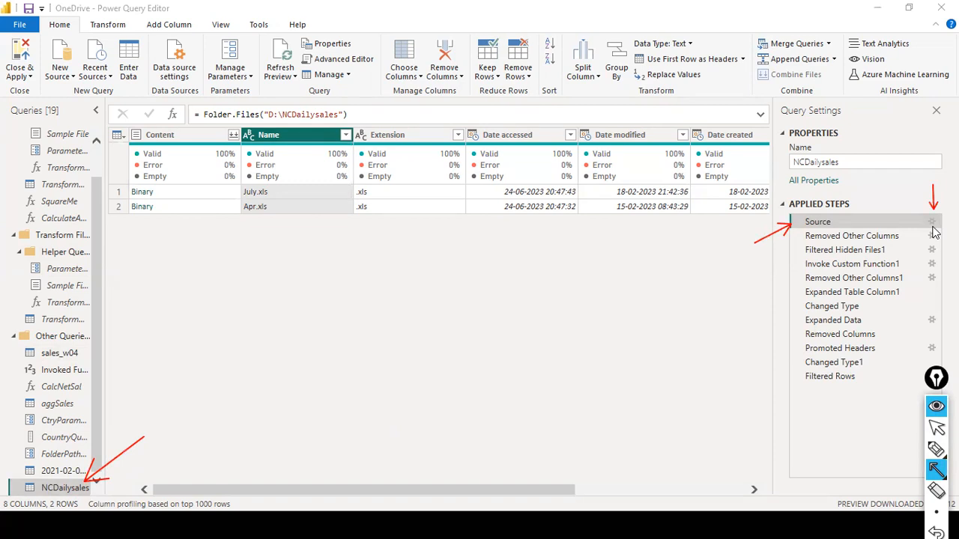
key("ctrl+shift+a")
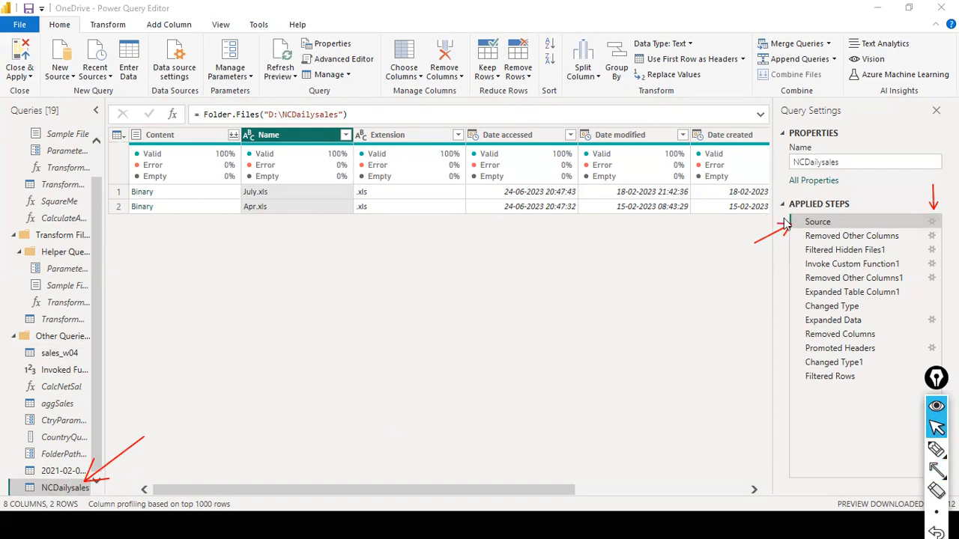
Reselect the Source step, toggle July.xls off and on in the Name filter, and cancel without filtering.
left_click(820, 235)
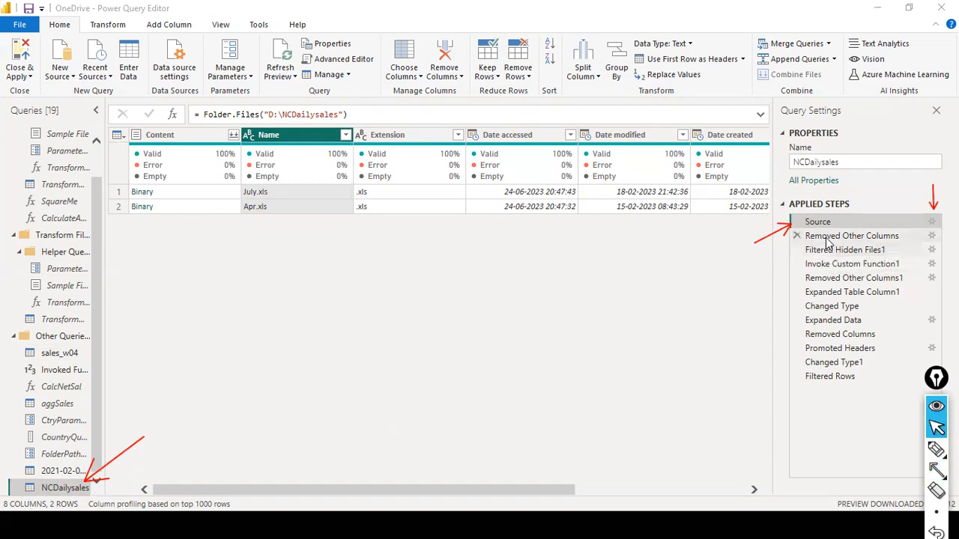
left_click(823, 223)
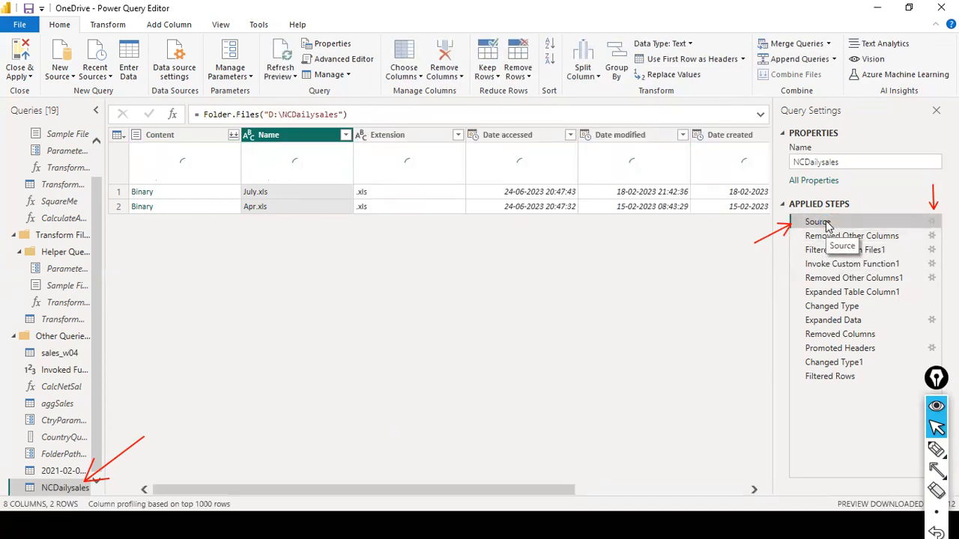
left_click(346, 135)
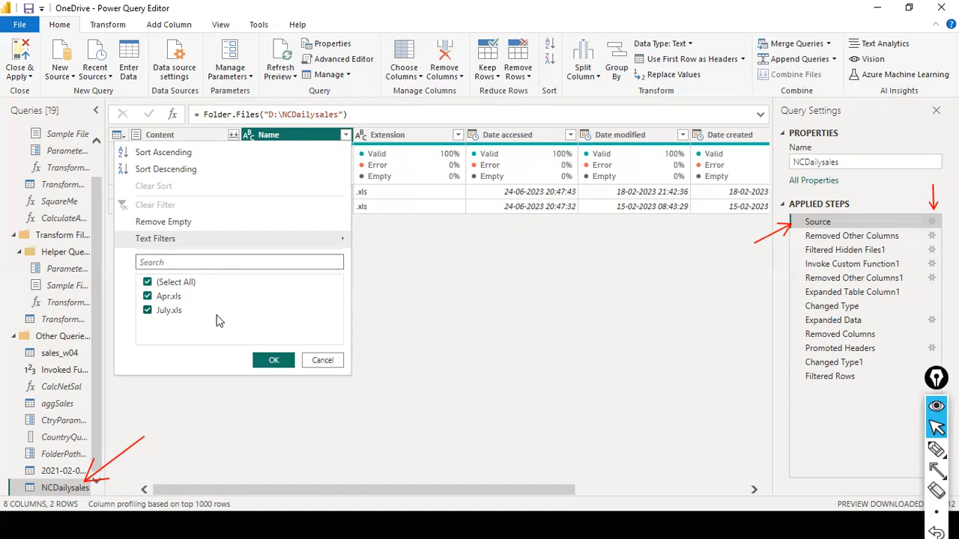
left_click(153, 313)
left_click(147, 312)
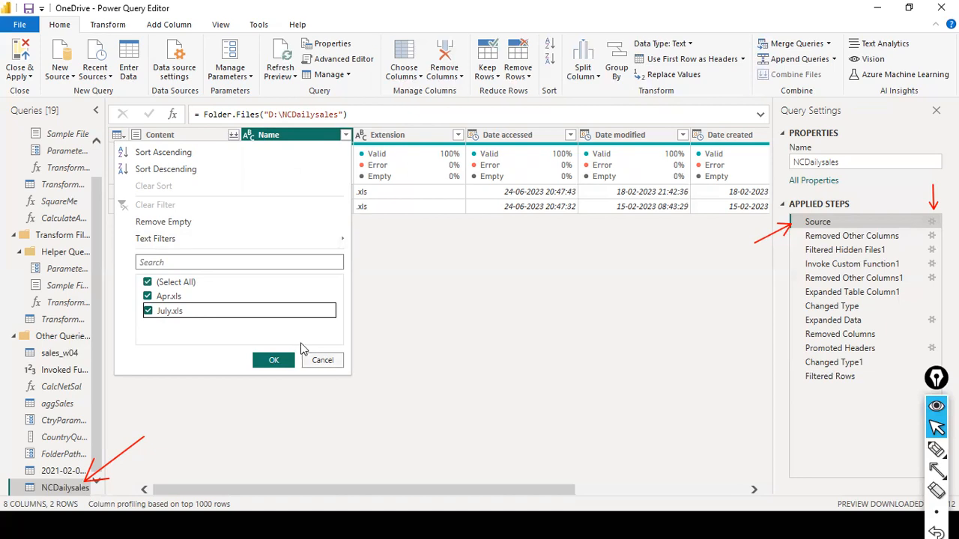
left_click(322, 363)
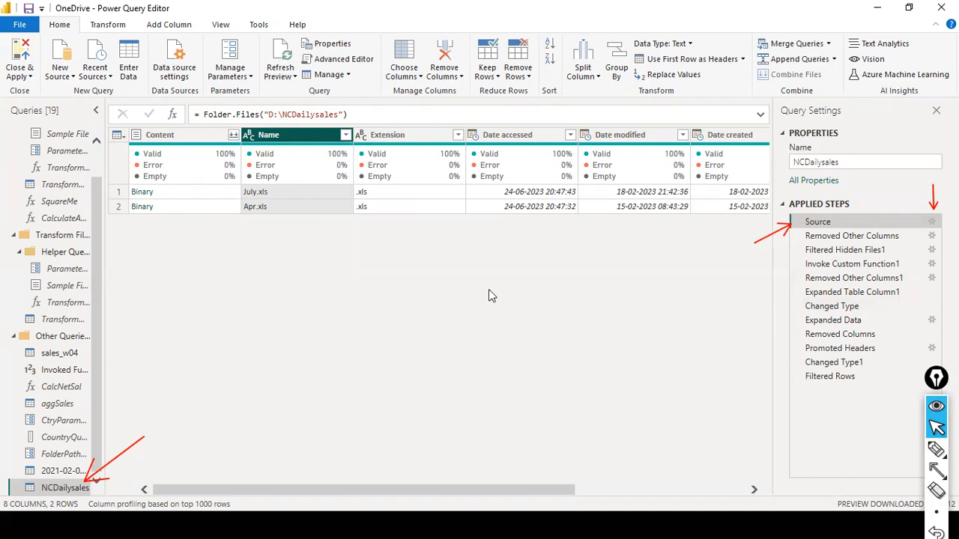
Close and apply the query changes, and switch back to the Power BI Desktop report.
left_click(23, 75)
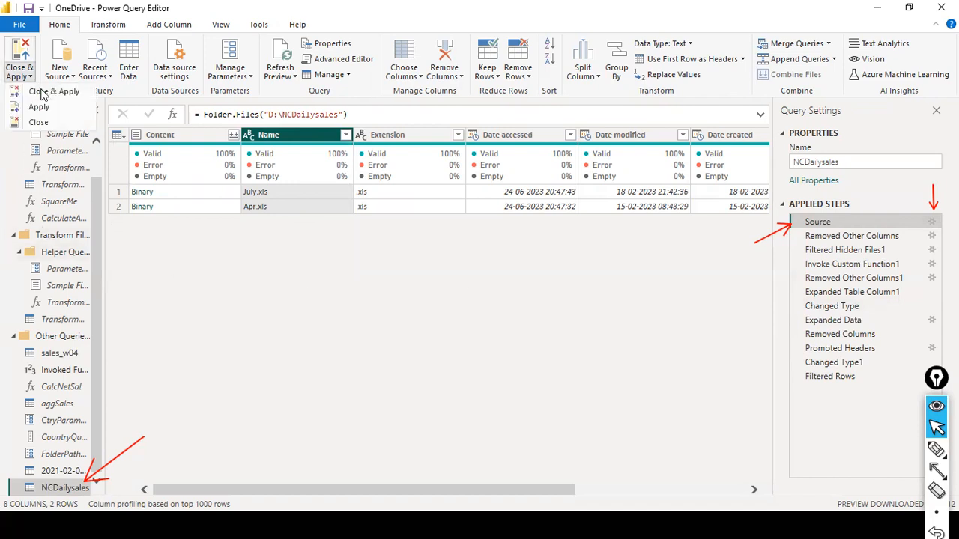
left_click(42, 93)
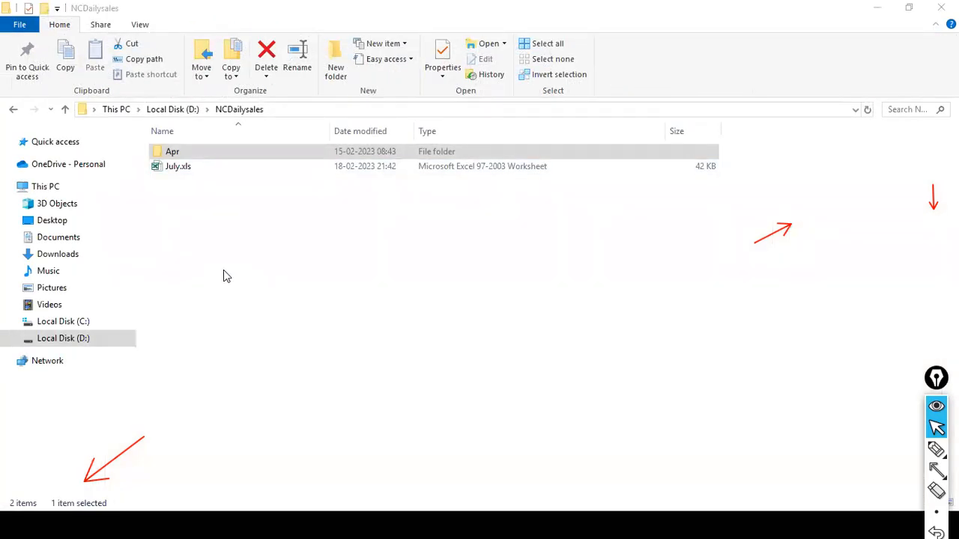
key("alt+Tab")
key("alt+Tab")
key("alt+Tab")
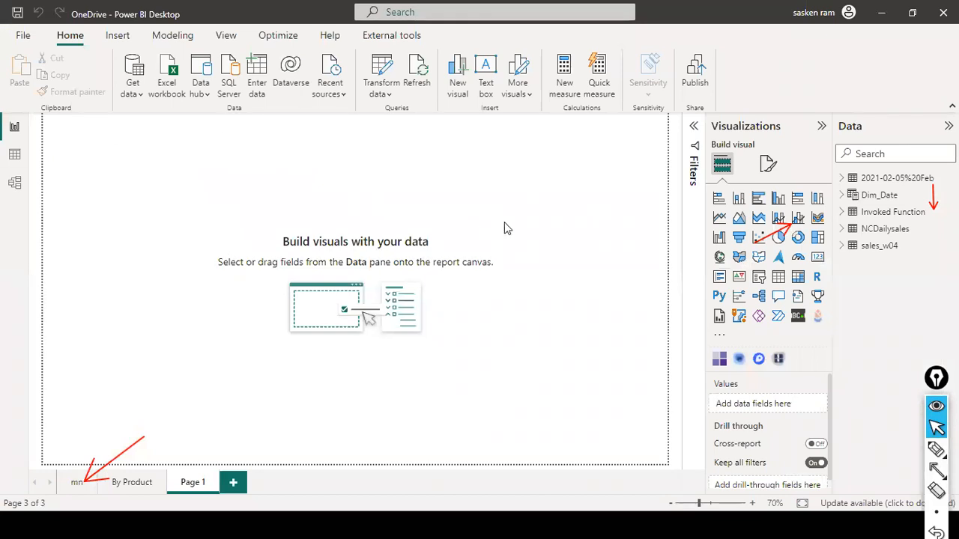
Add an empty clustered column chart to Page 1, mark its visual type with a red arrow, and expand the NCDailysales fields.
left_click(779, 198)
left_click_drag(187, 247, 231, 311)
key("ctrl+shift+a")
left_click_drag(778, 105, 782, 178)
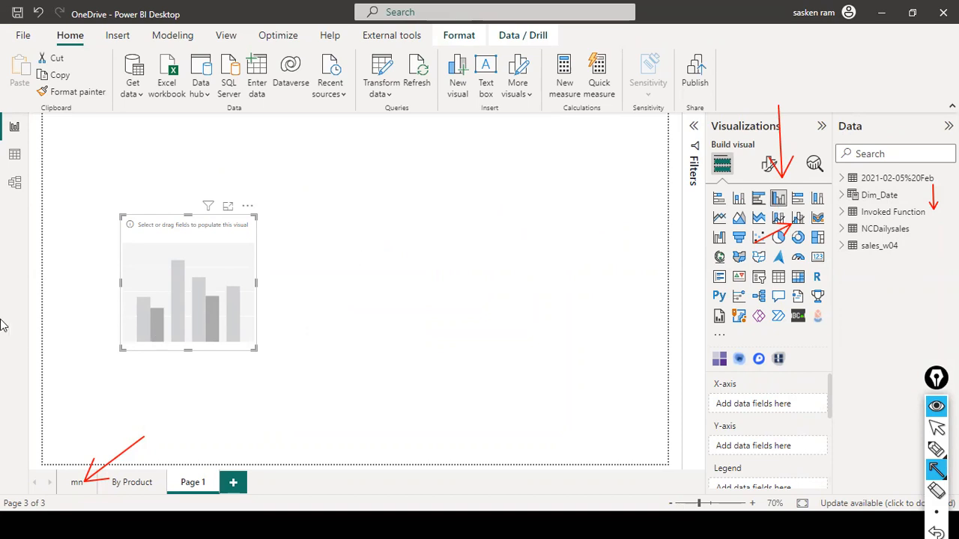
left_click(175, 284)
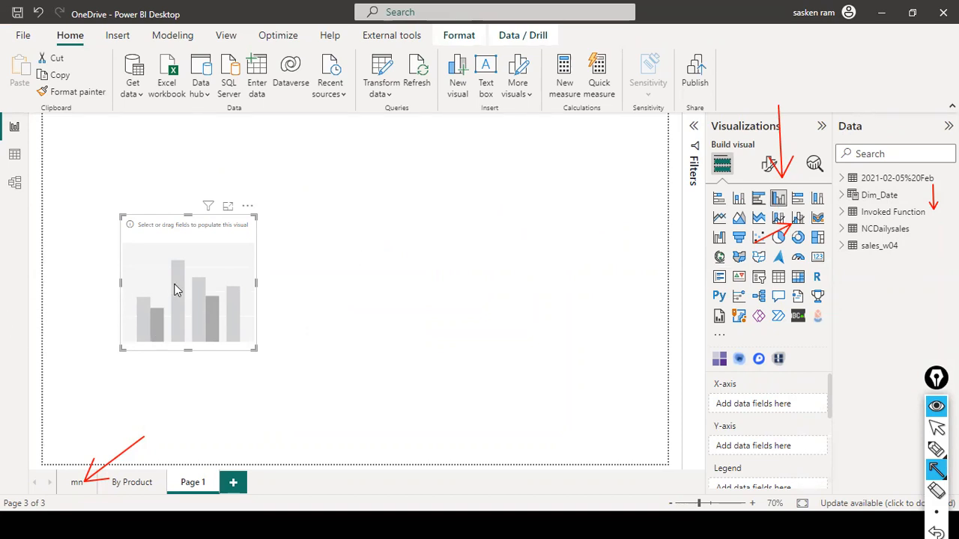
left_click(841, 230)
scroll(904, 281, "down", 5)
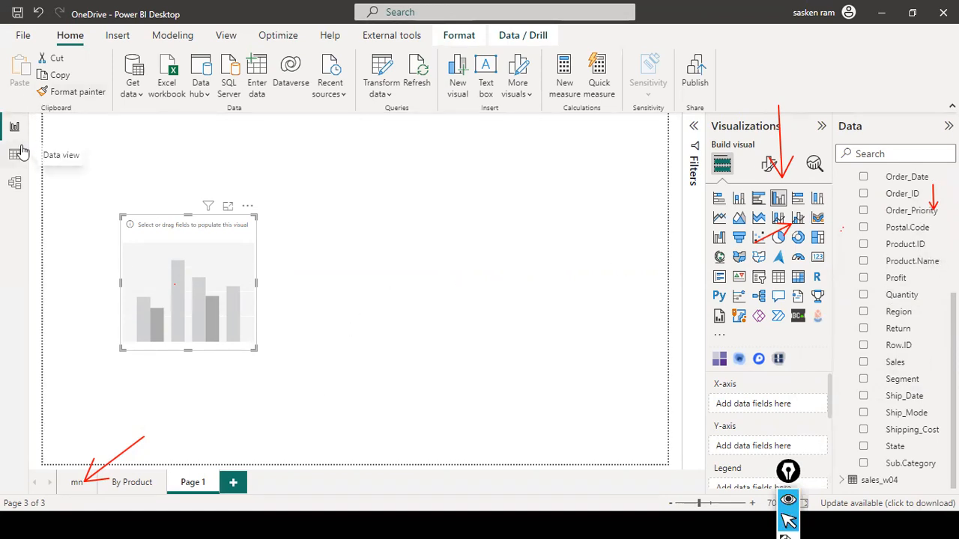
Open the Power Query Editor and examine the Sales, Quantity, Discount and Profit columns of the sales_w04 query.
left_click(381, 93)
left_click(397, 118)
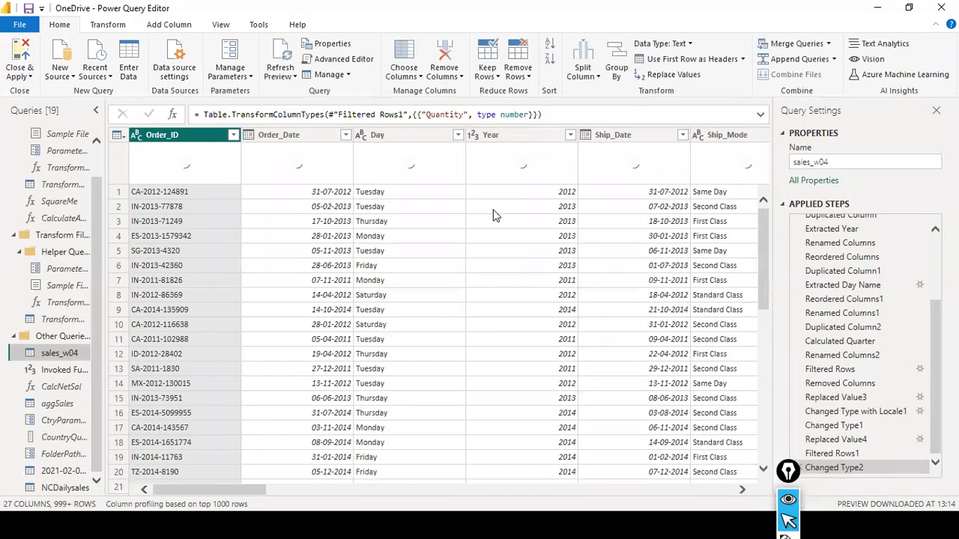
left_click_drag(198, 493, 594, 491)
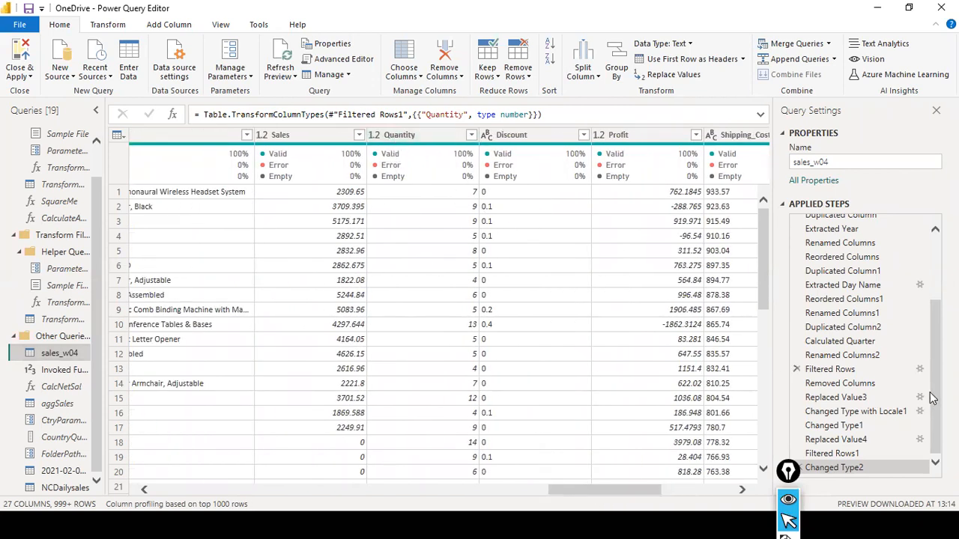
scroll(898, 322, "up", 3)
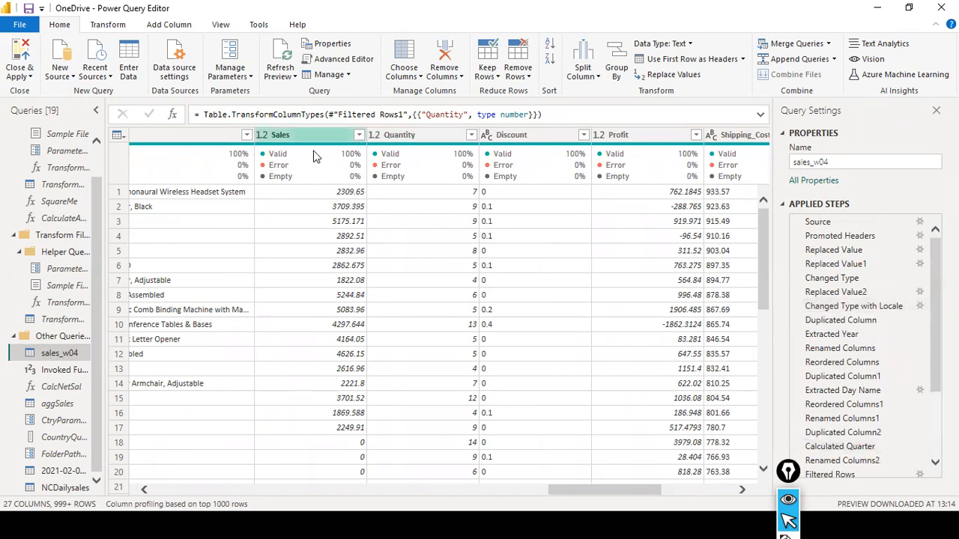
left_click_drag(573, 491, 558, 494)
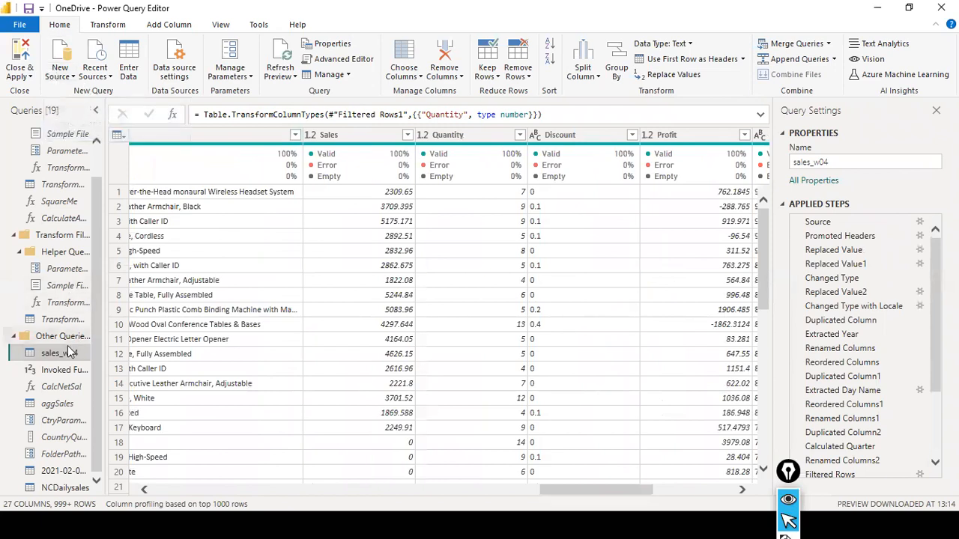
Collapse the first Transform File group and show the NCDailysales query from its Sales to its Shipping_Cost column.
left_click(13, 340)
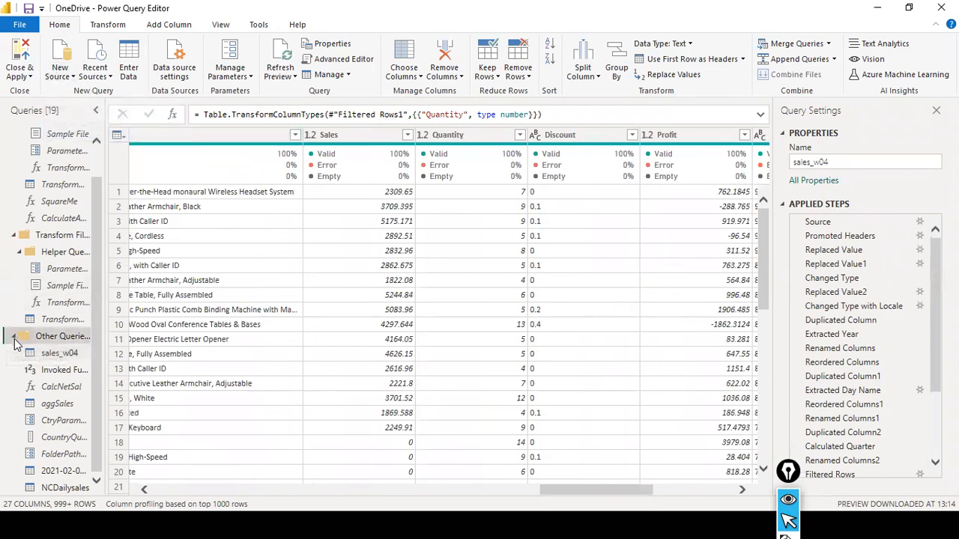
left_click(14, 338)
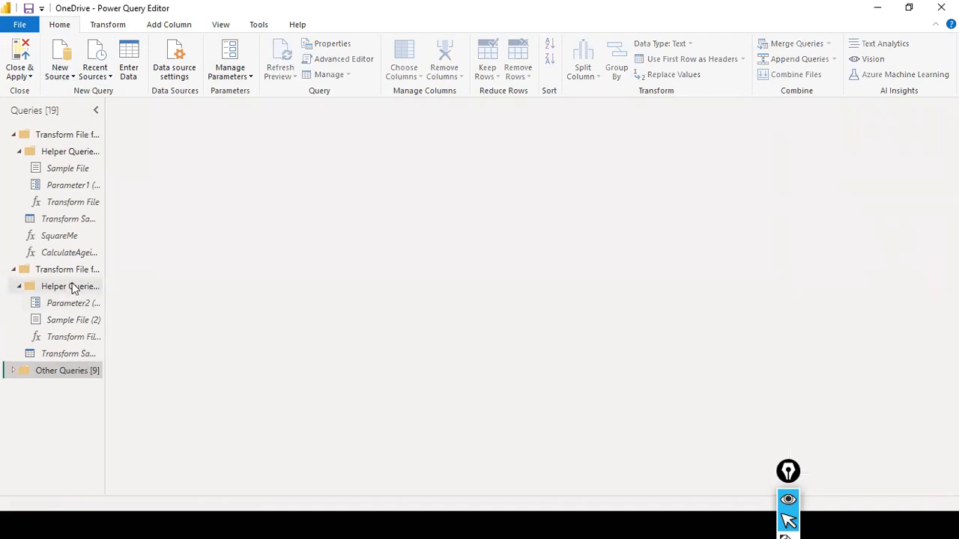
left_click(13, 134)
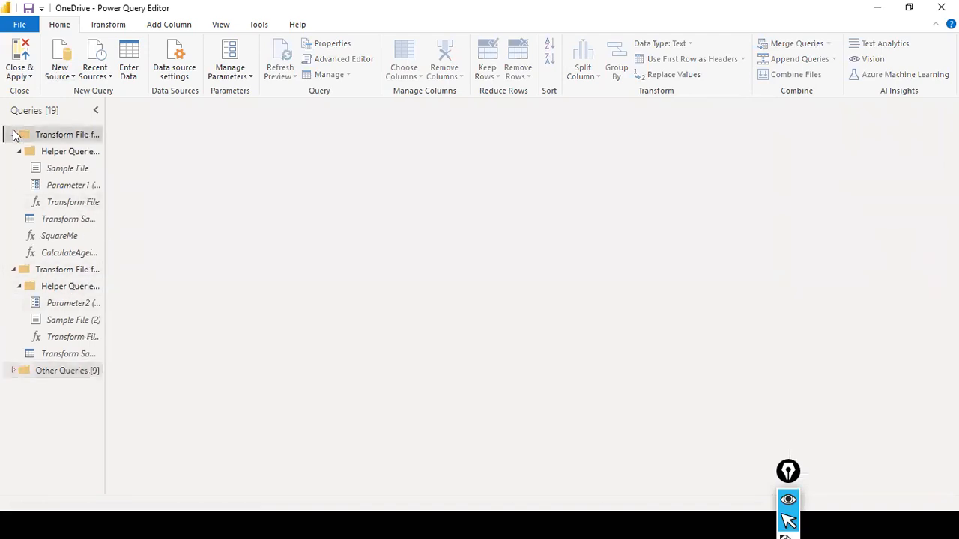
left_click(14, 134)
left_click(14, 253)
left_click(15, 253)
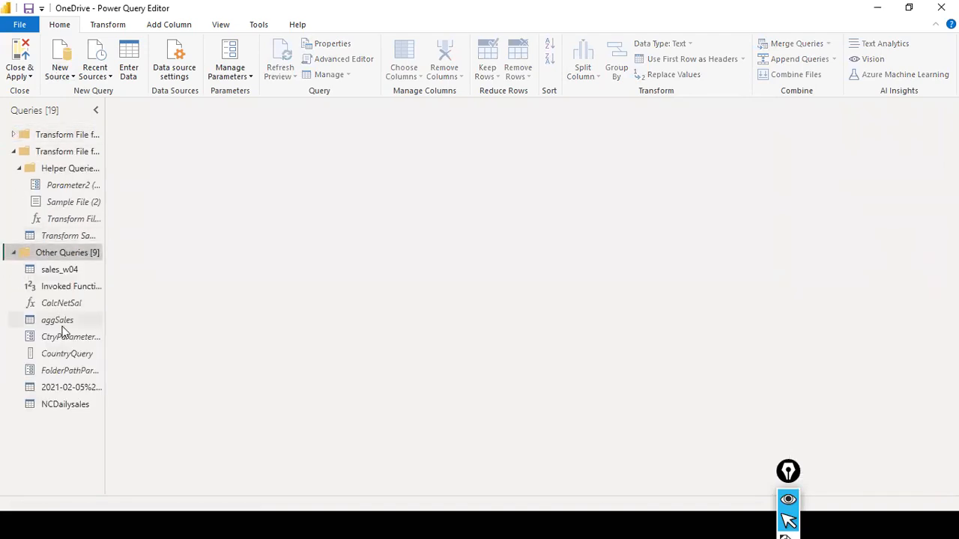
left_click(74, 409)
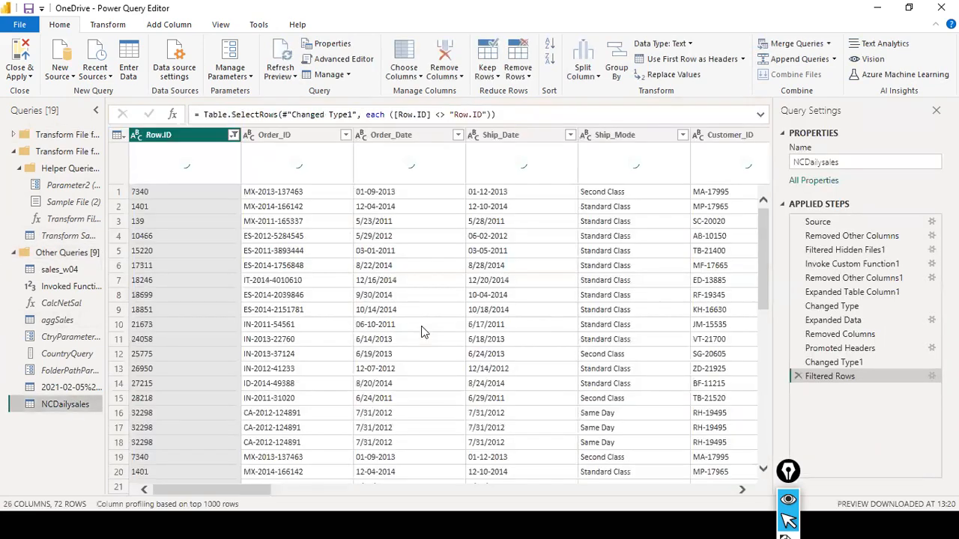
left_click_drag(248, 490, 740, 504)
left_click(569, 490)
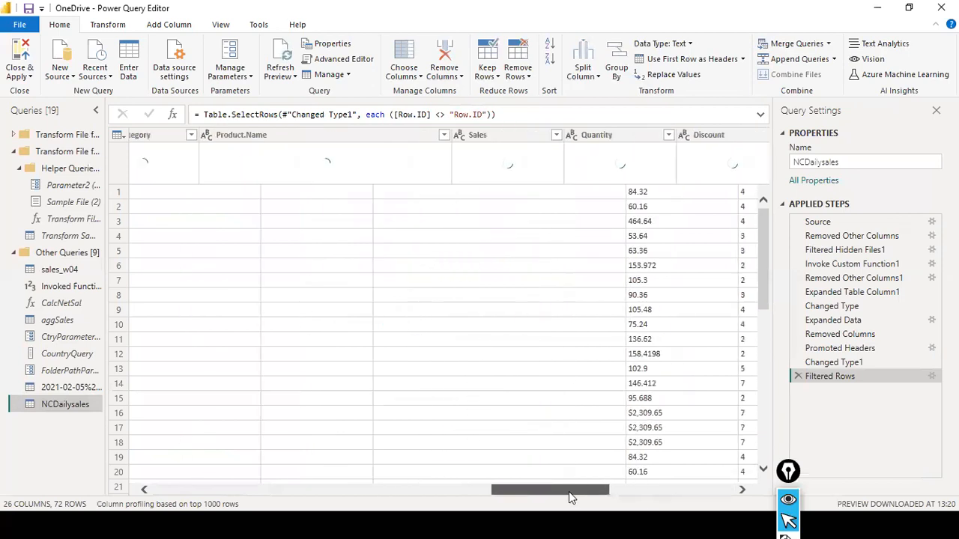
left_click_drag(570, 490, 583, 487)
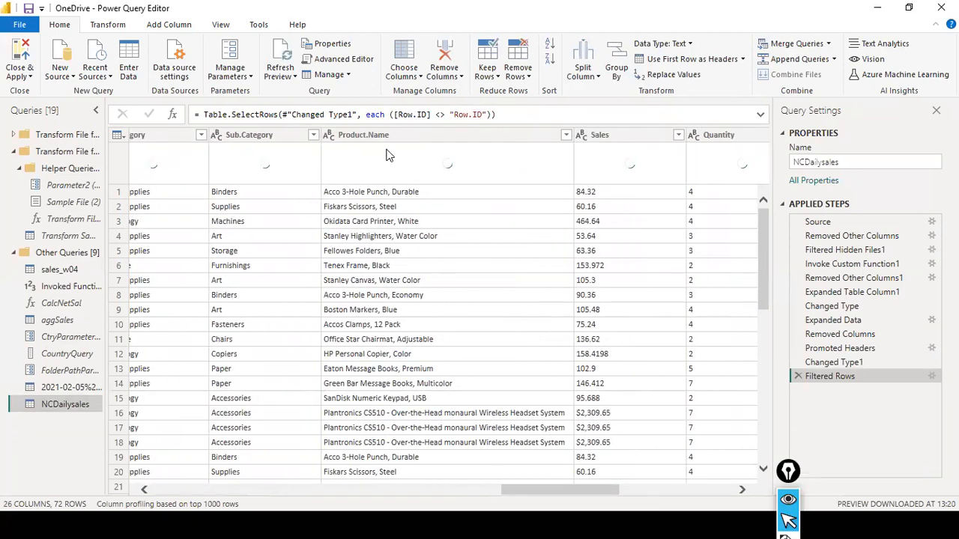
left_click_drag(522, 493, 584, 488)
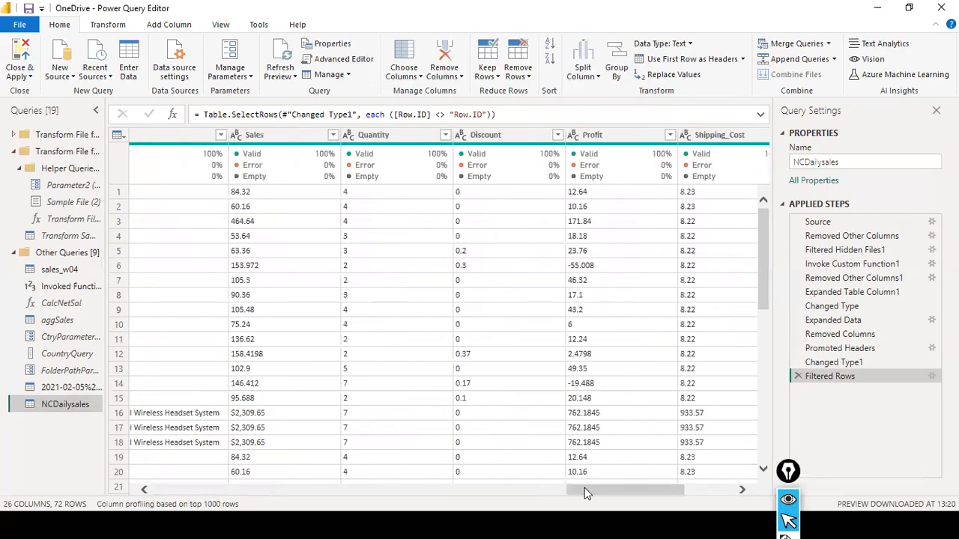
Set the NCDailysales Quantity column's data type to Whole Number and the Discount column's to Decimal Number.
left_click(349, 135)
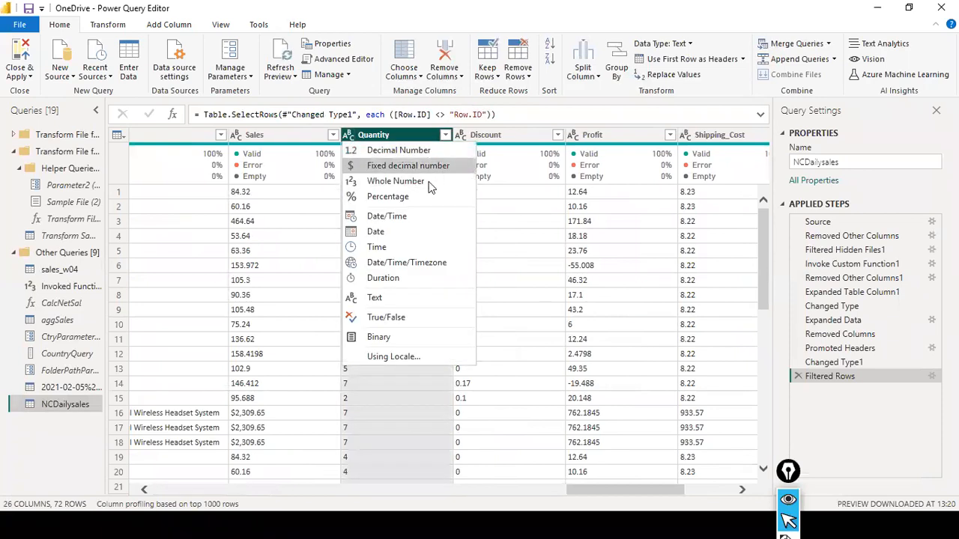
left_click(401, 181)
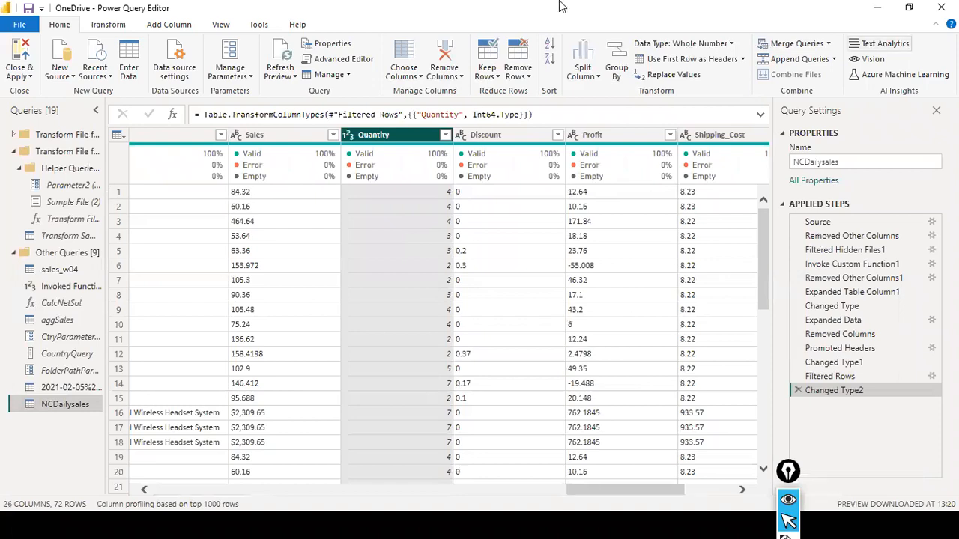
mouse_move(457, 171)
left_click(462, 137)
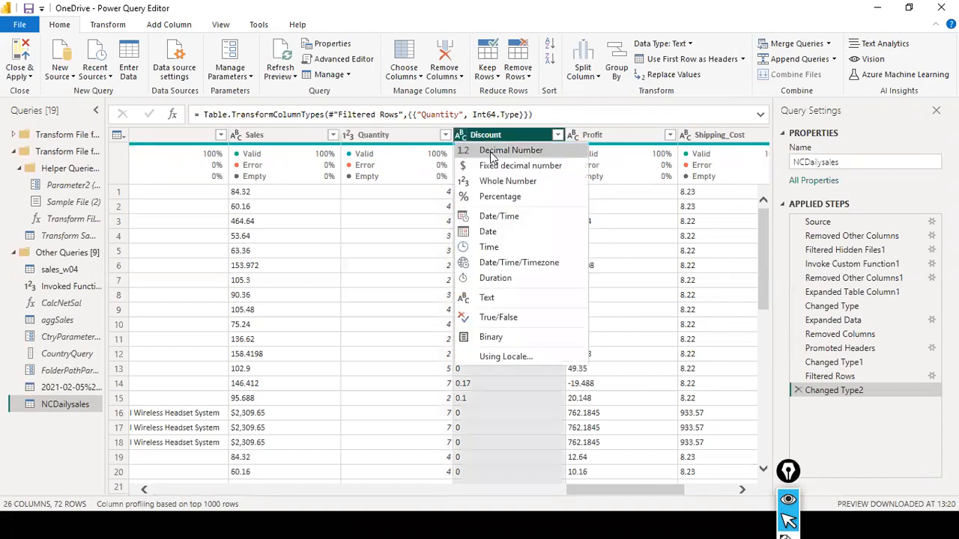
left_click(509, 151)
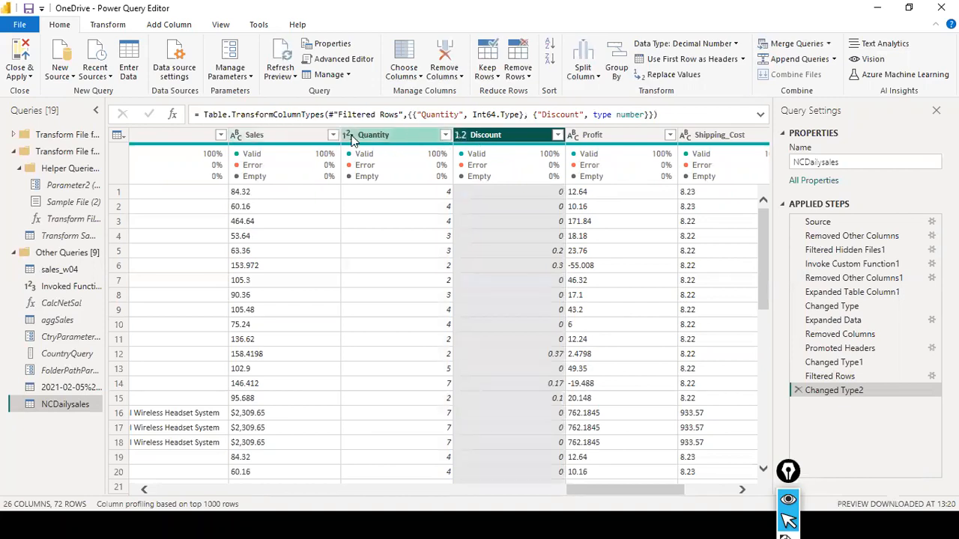
mouse_move(385, 151)
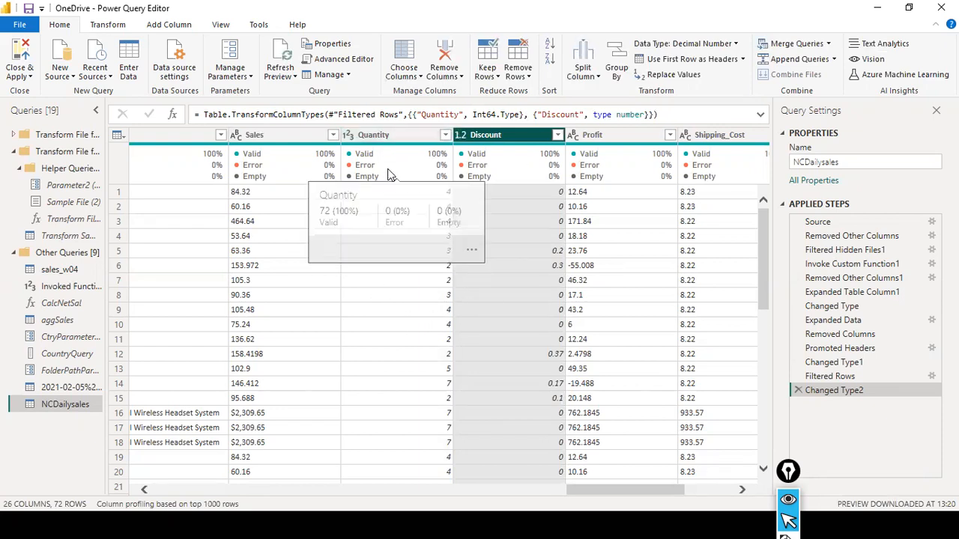
mouse_move(550, 172)
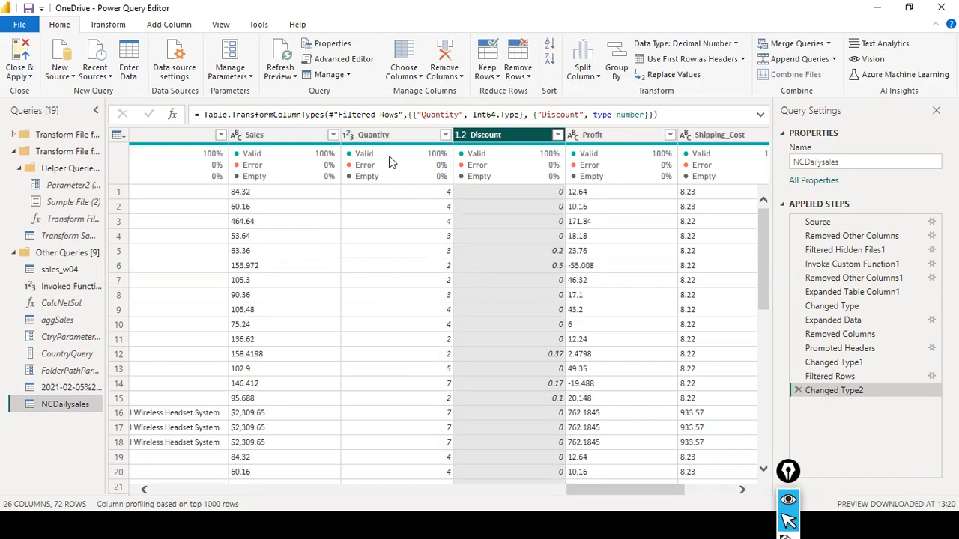
Close and apply the data type changes, and draw a red arrow pointing at the Quantity field.
left_click(21, 24)
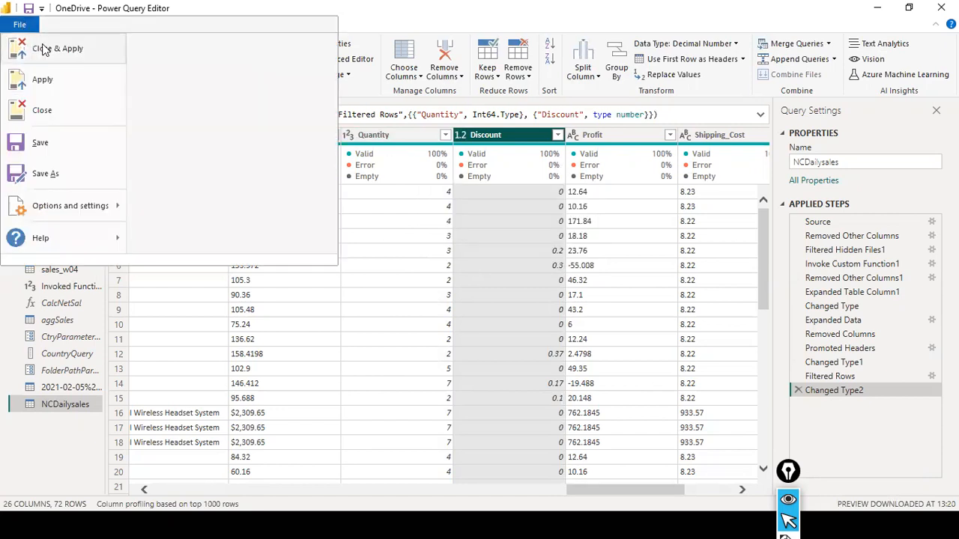
left_click(40, 48)
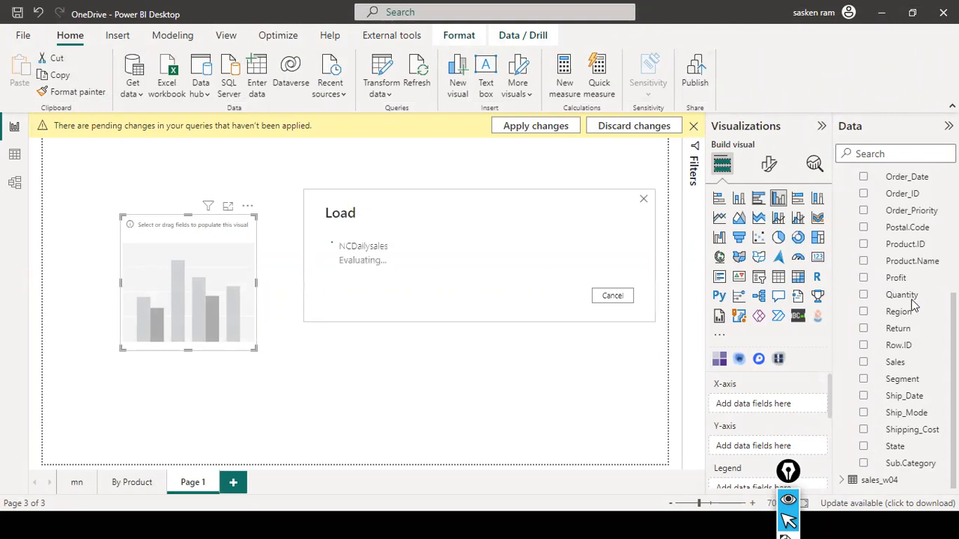
key("ctrl+shift+9")
left_click_drag(805, 199, 873, 288)
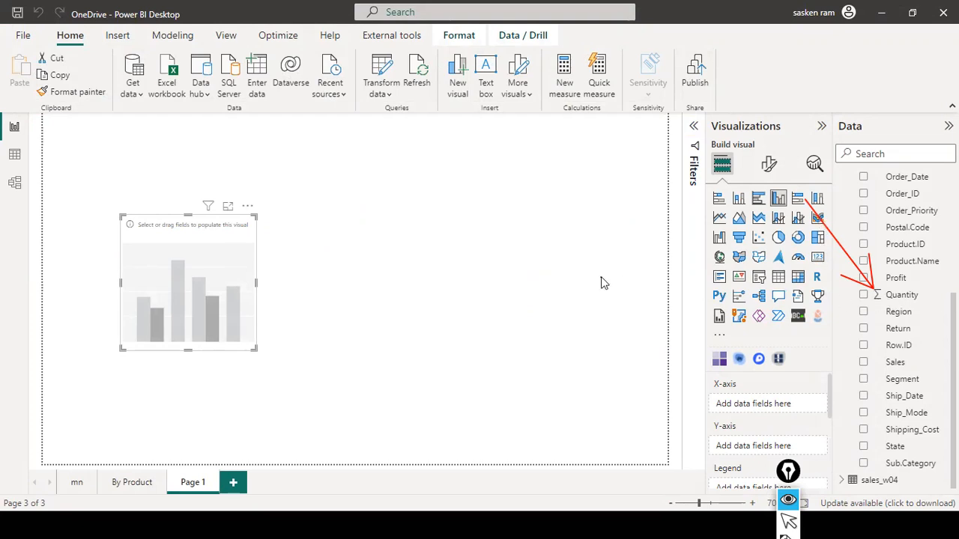
Plot the NCDailysales Quantity by Category in the empty column chart and roughly double the chart's width.
left_click_drag(884, 302, 201, 274)
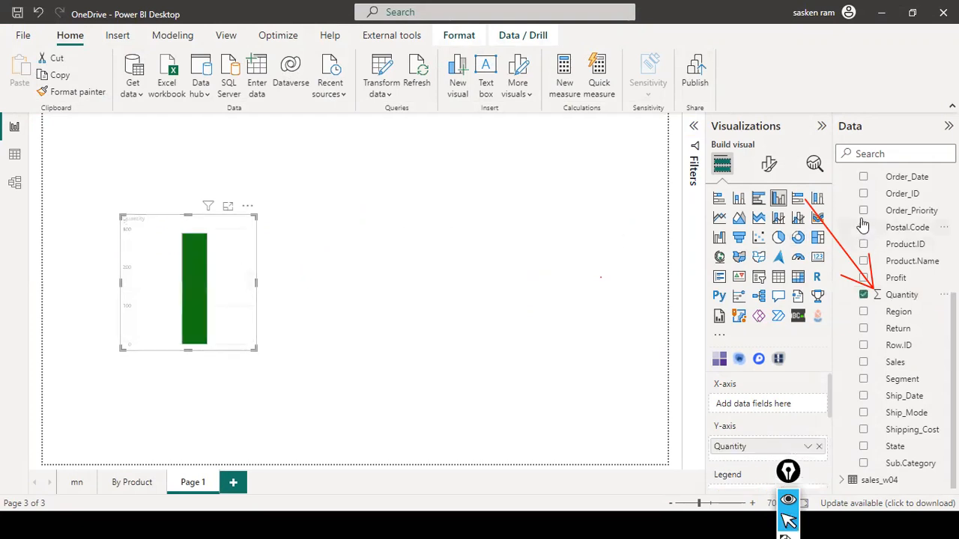
scroll(869, 232, "up", 5)
left_click_drag(895, 238, 206, 239)
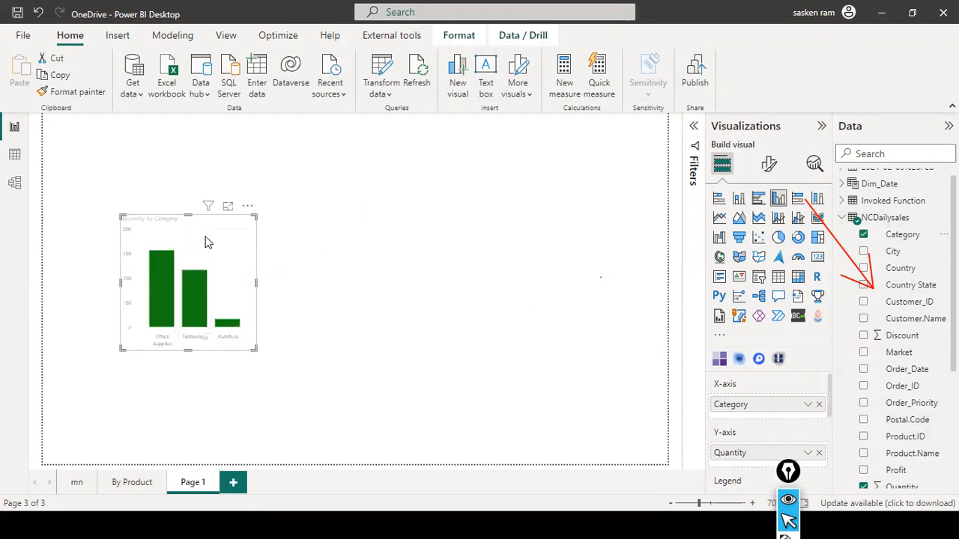
left_click_drag(256, 283, 400, 291)
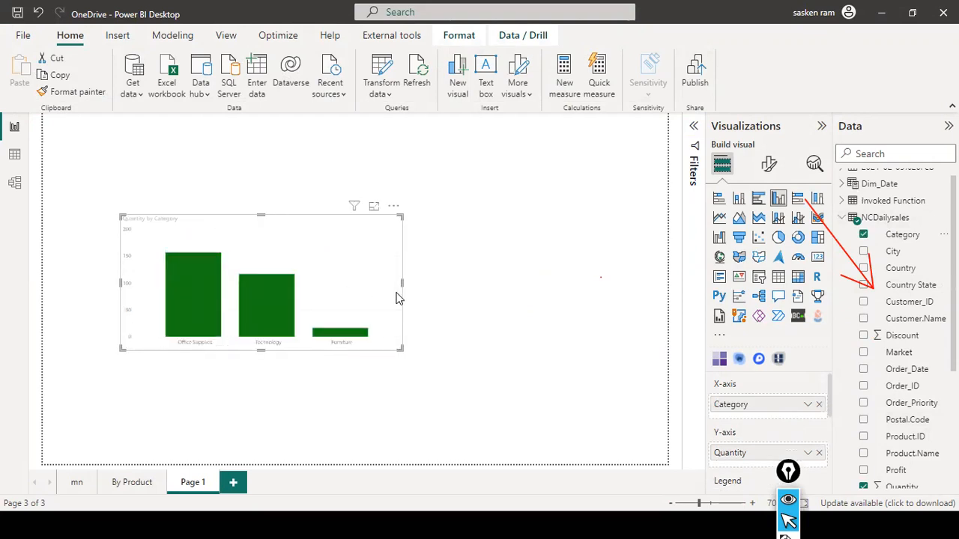
Convert the column chart into a table visual and set its global font size to 13.
left_click(777, 278)
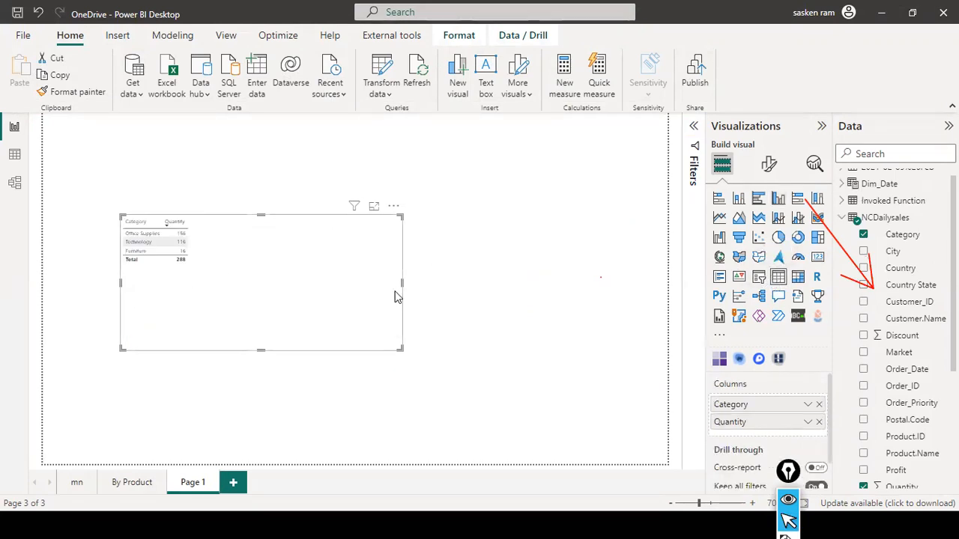
left_click(767, 165)
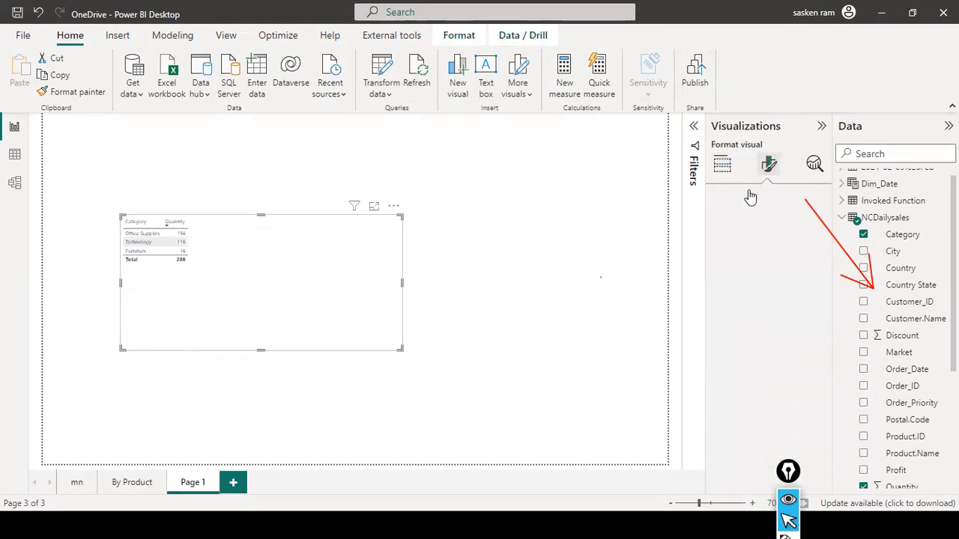
type("font")
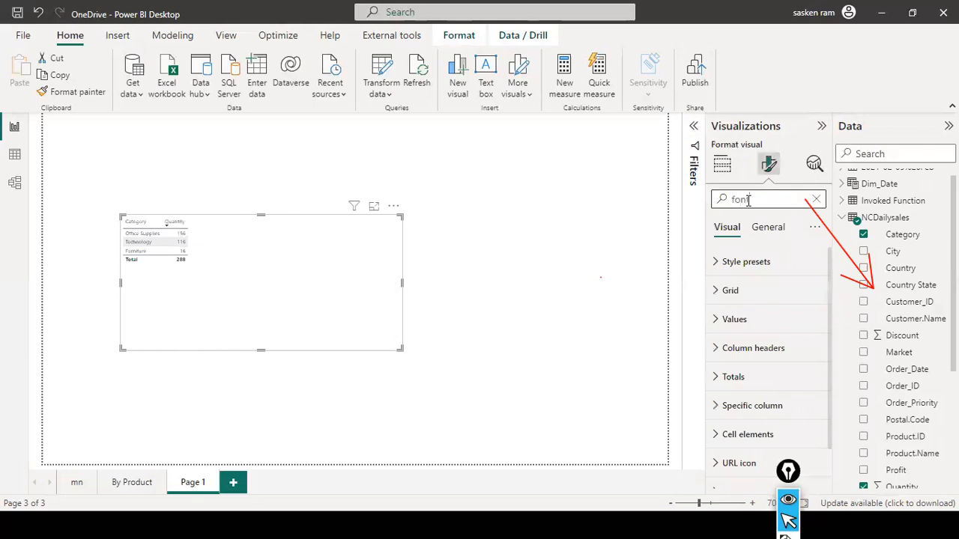
left_click(761, 297)
left_click(761, 297)
left_click(762, 297)
left_click(762, 298)
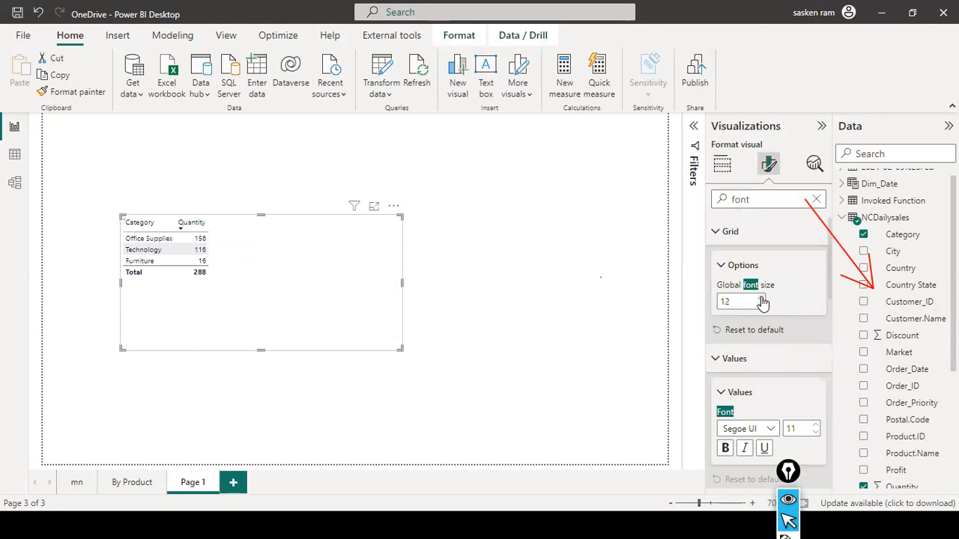
left_click(761, 298)
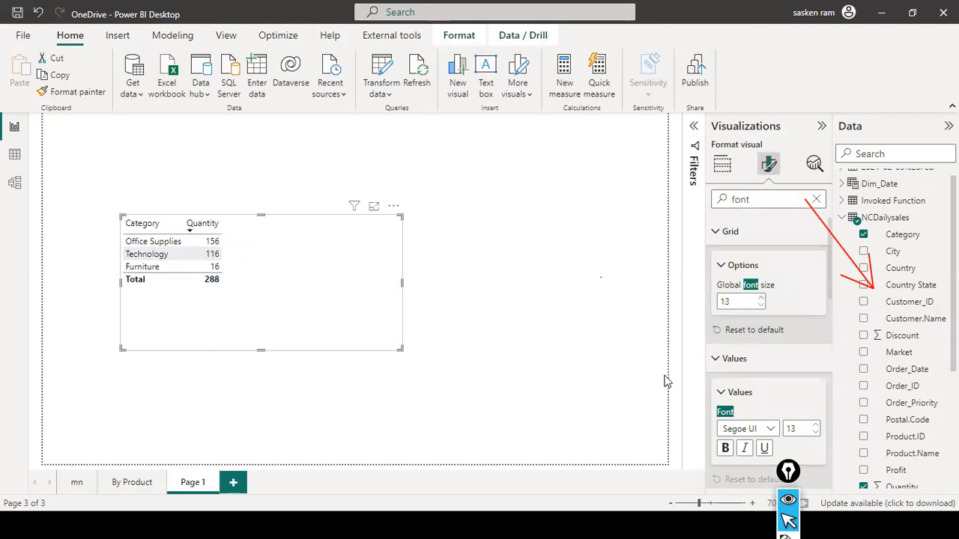
Make the Category and Quantity table's values bold, then deselect the visual.
left_click(724, 448)
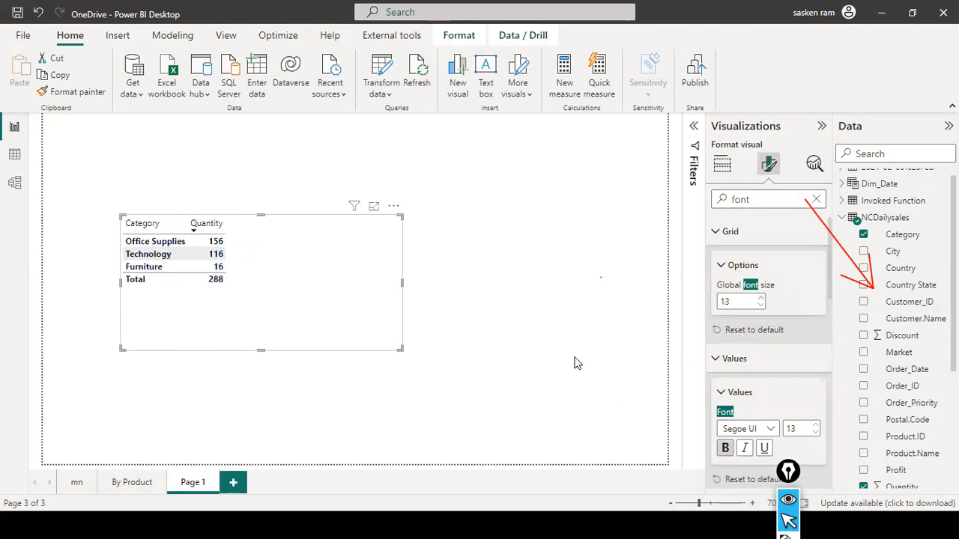
left_click(577, 363)
Review the NCDailysales folder and its Apr subfolder in File Explorer against the quantity table in the Power BI report.
key("alt+Tab")
key("Tab")
key("Tab")
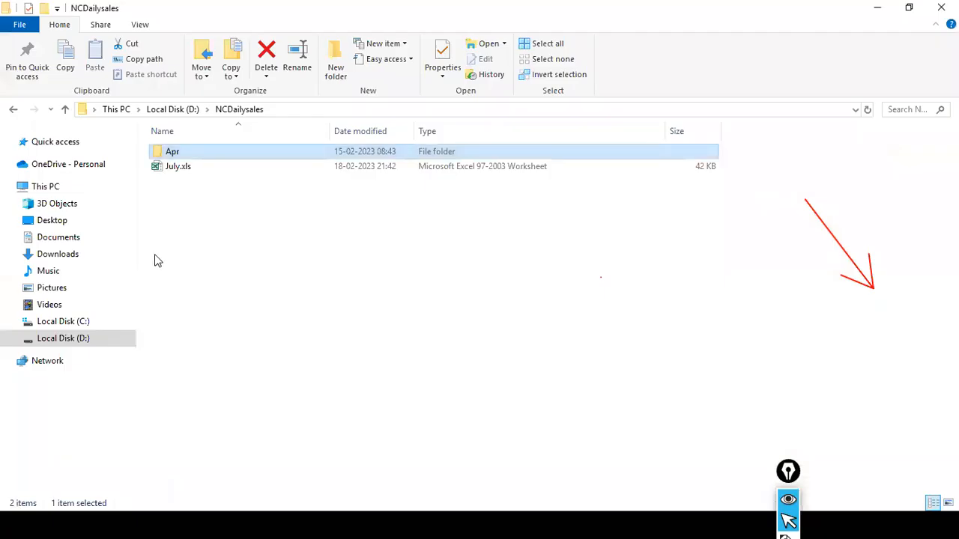
key("alt+Tab")
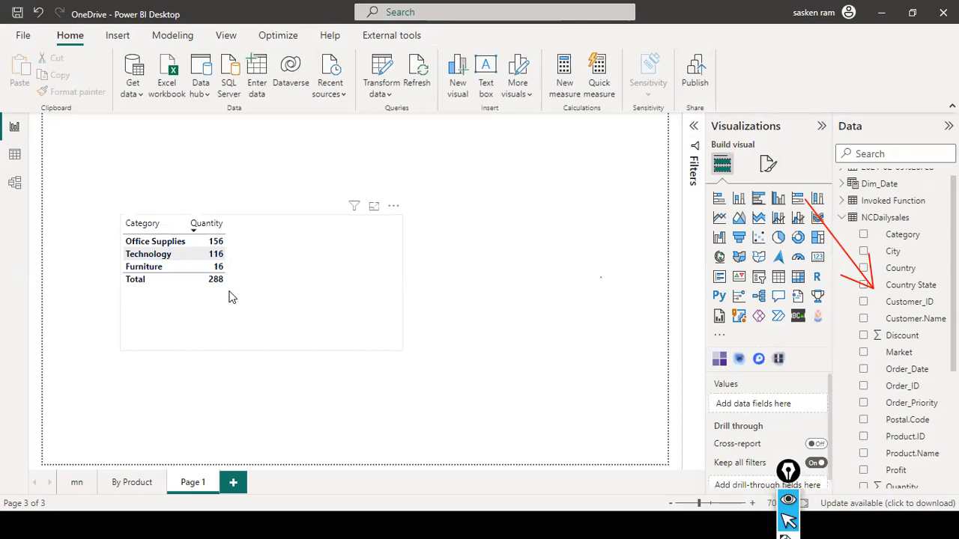
key("alt+Tab")
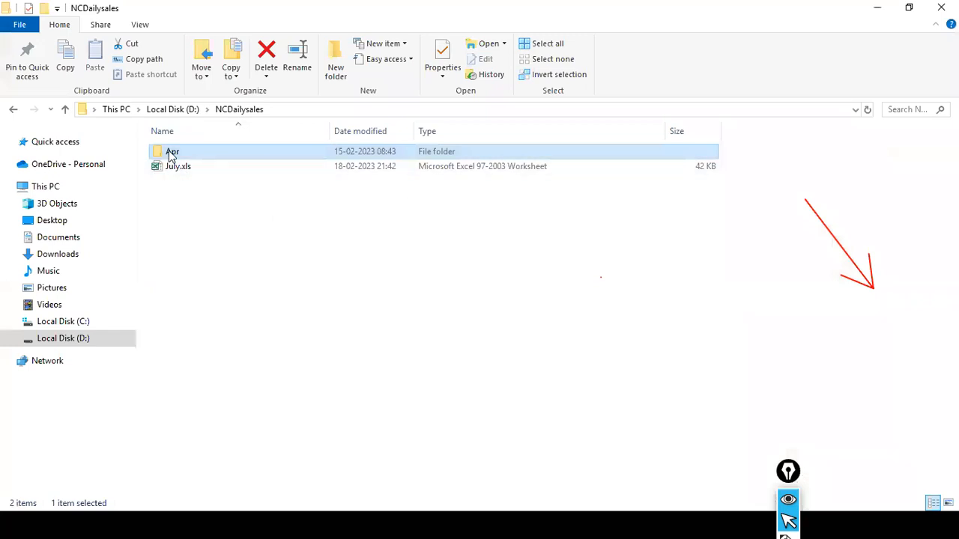
double_click(171, 153)
left_click(240, 111)
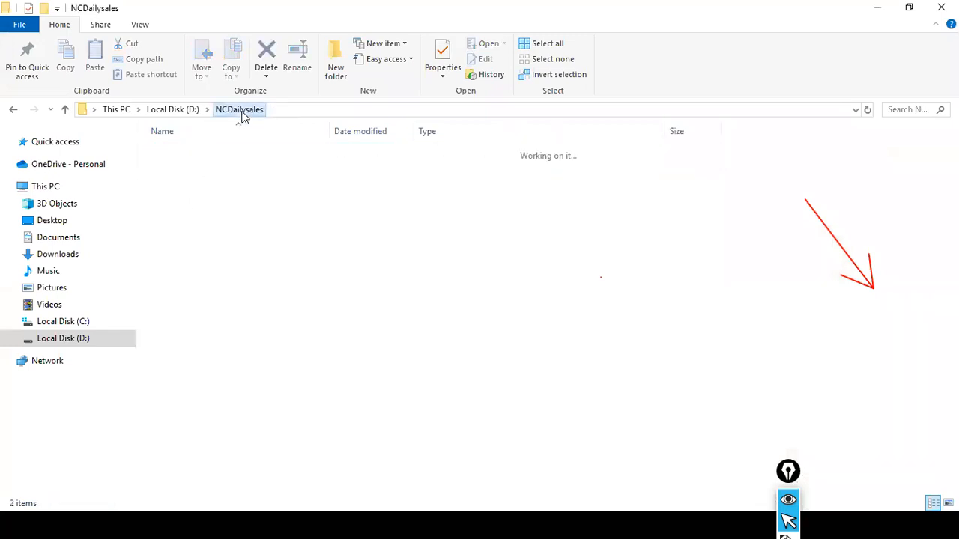
Copy the May.xls file from the D:\stu folder.
left_click(66, 339)
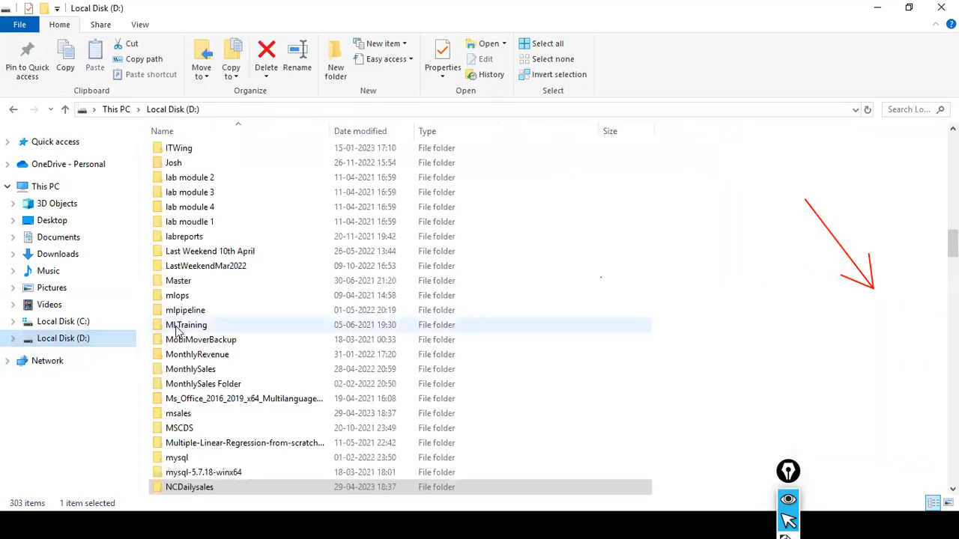
key("s")
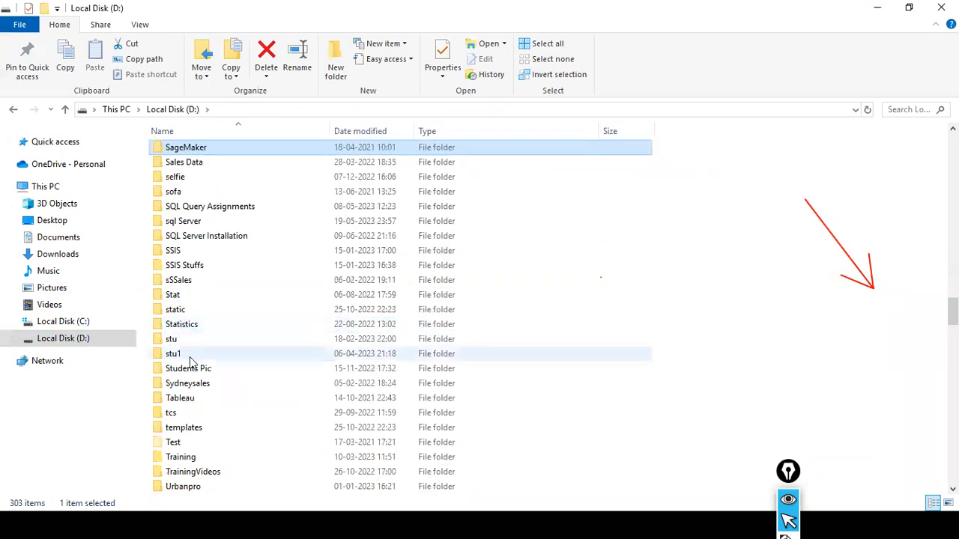
double_click(189, 338)
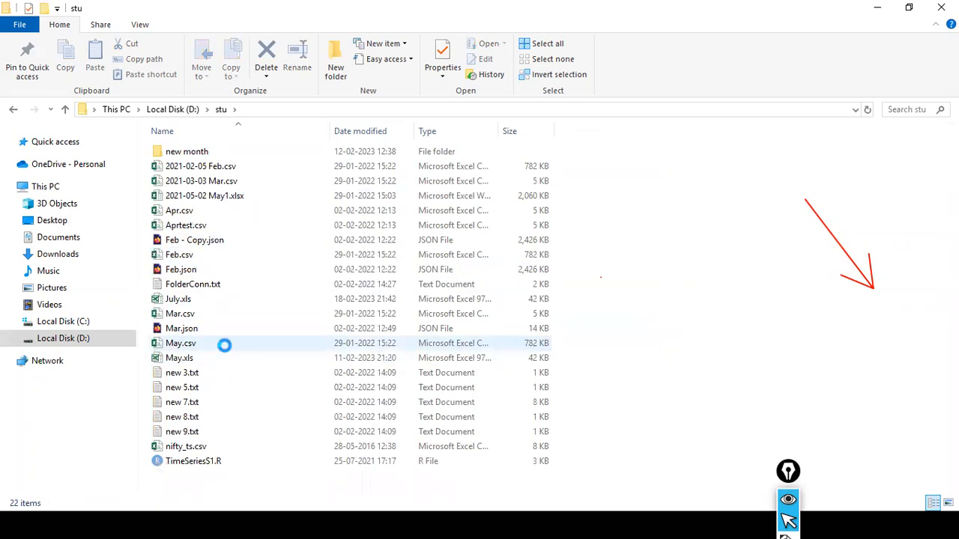
left_click(191, 362)
double_click(191, 362)
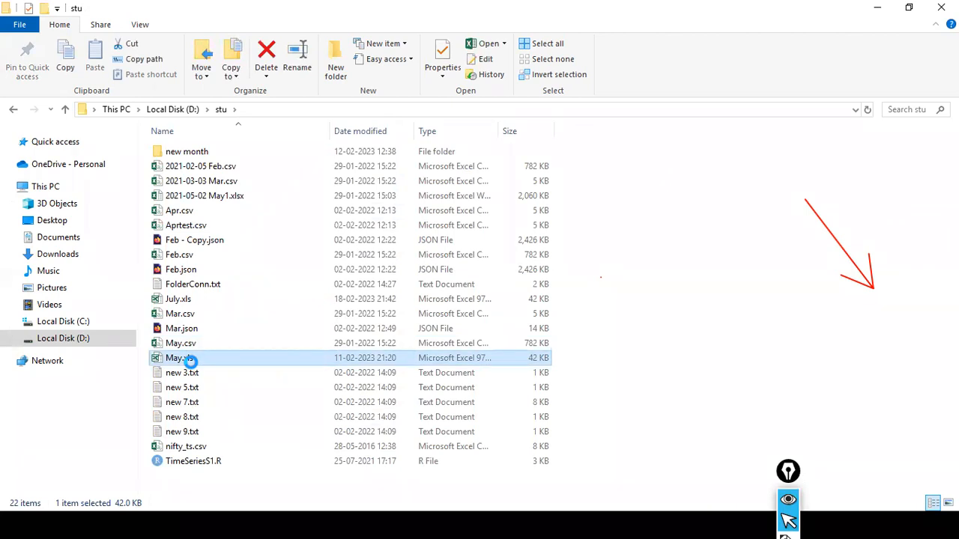
right_click(193, 358)
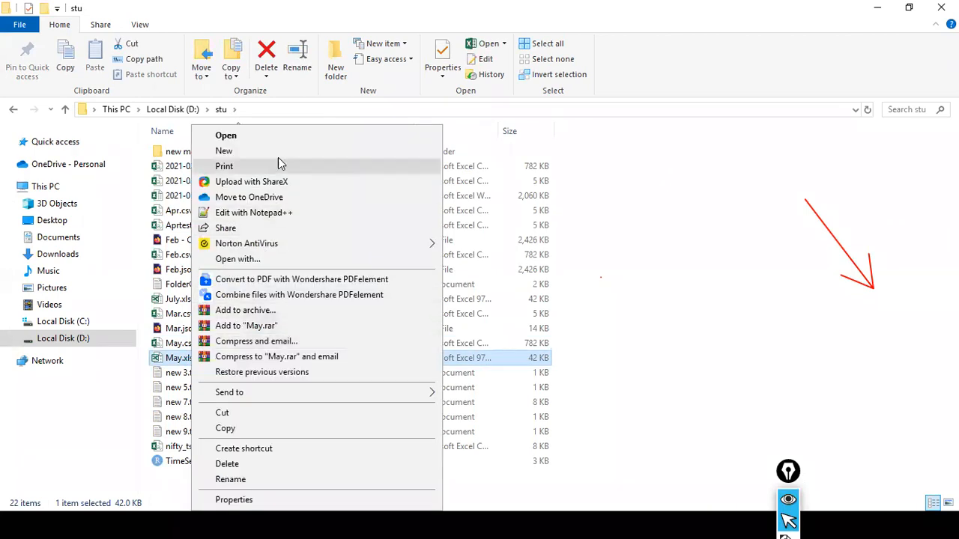
left_click(259, 427)
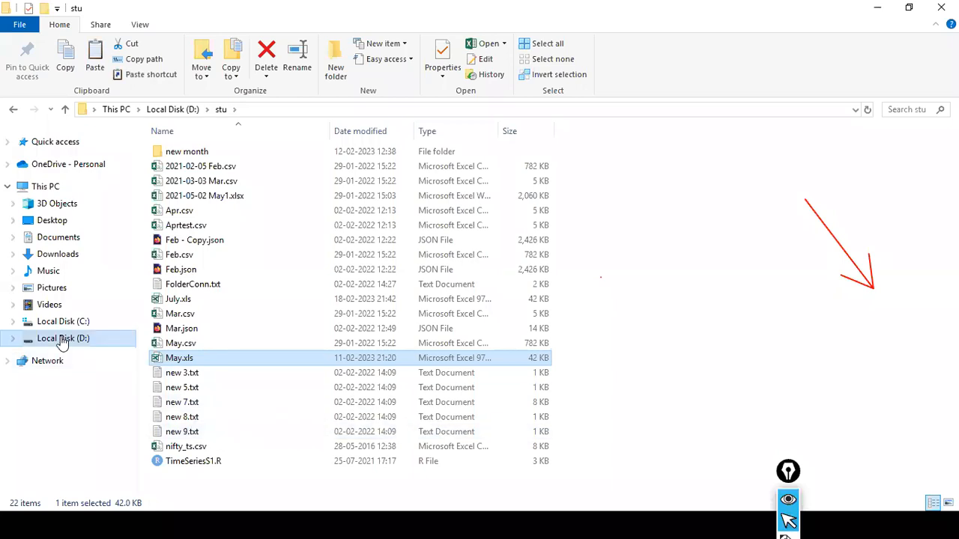
Paste the copied May.xls file into the D:\NCDailysales folder.
left_click(62, 338)
left_click(221, 298)
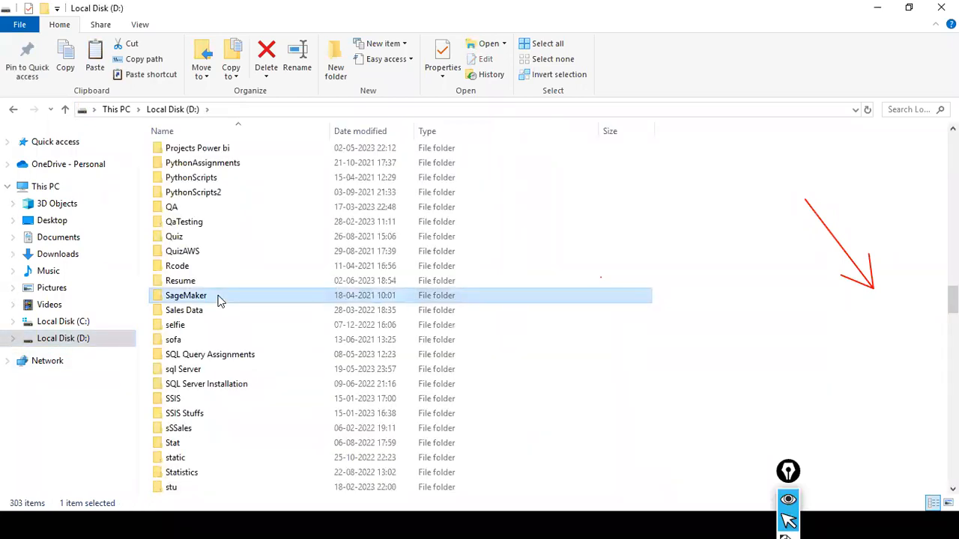
key("n")
key("c")
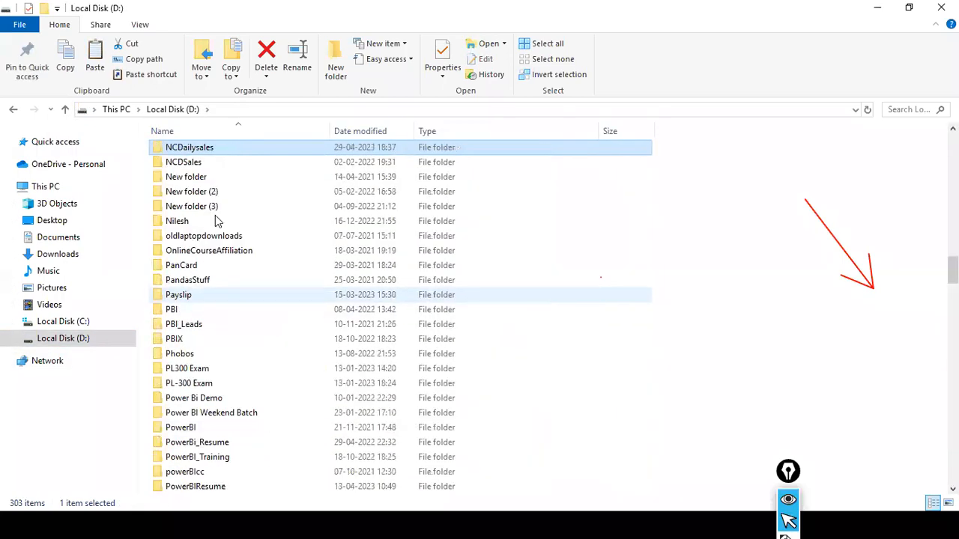
double_click(227, 143)
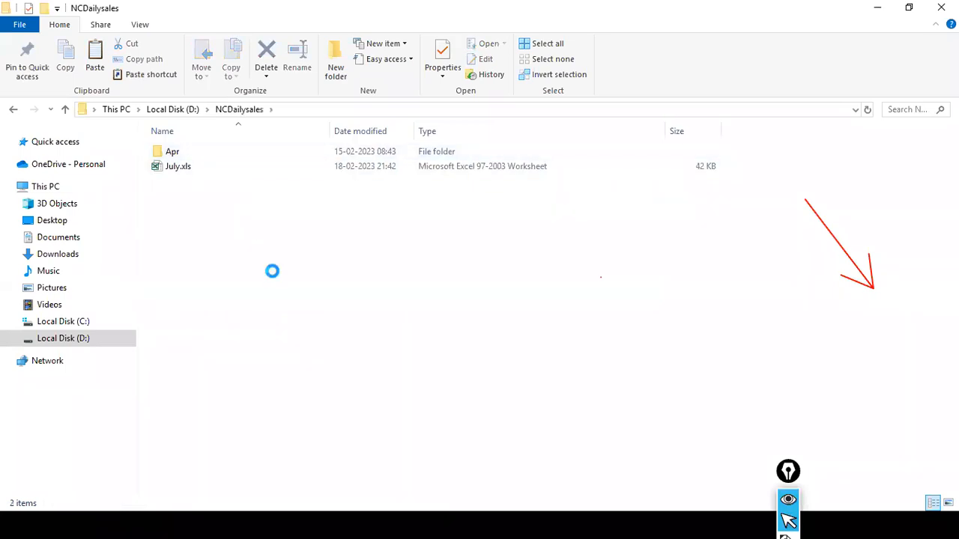
key("ctrl+v")
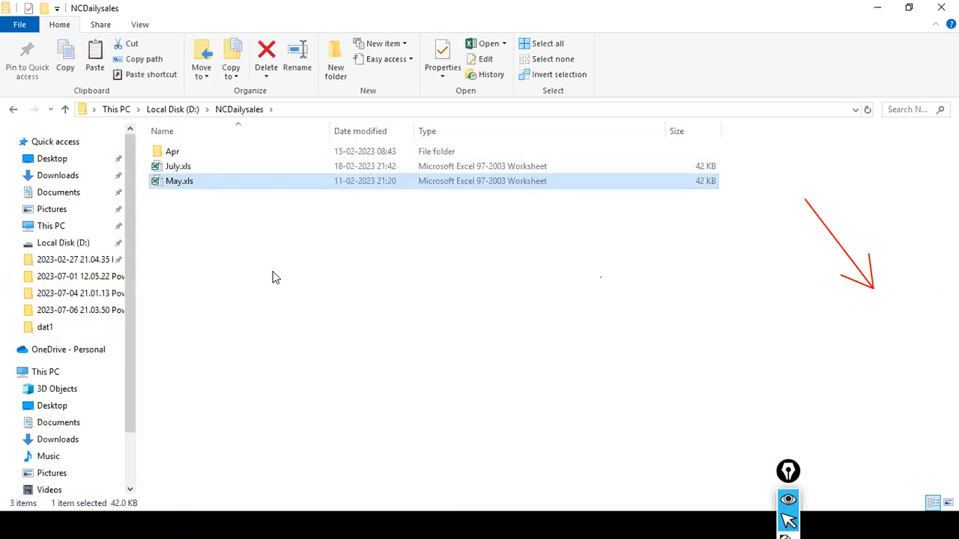
Compare the July.xls and May.xls files in the NCDailysales folder with the quantities shown in the Power BI report table.
key("alt+Tab")
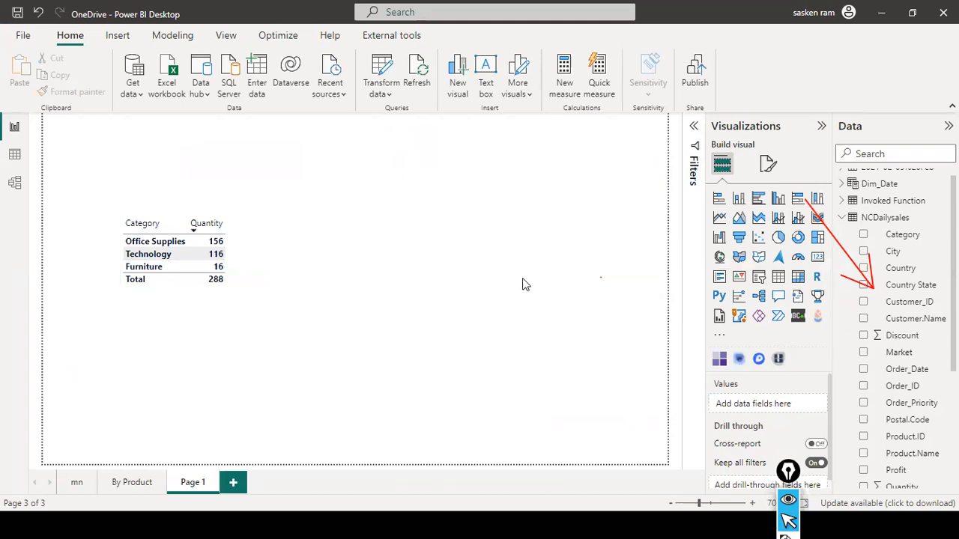
key("alt+Tab")
left_click(292, 107)
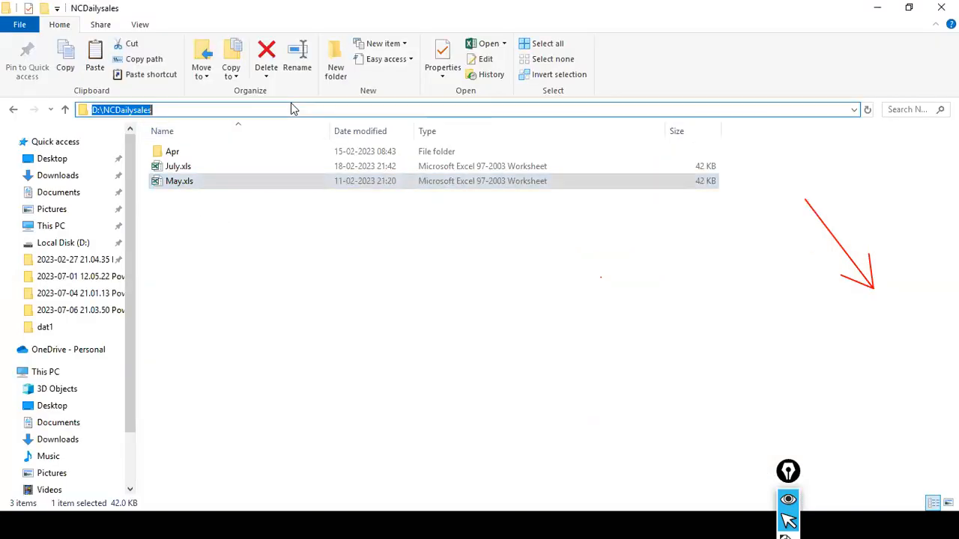
key("alt+Tab")
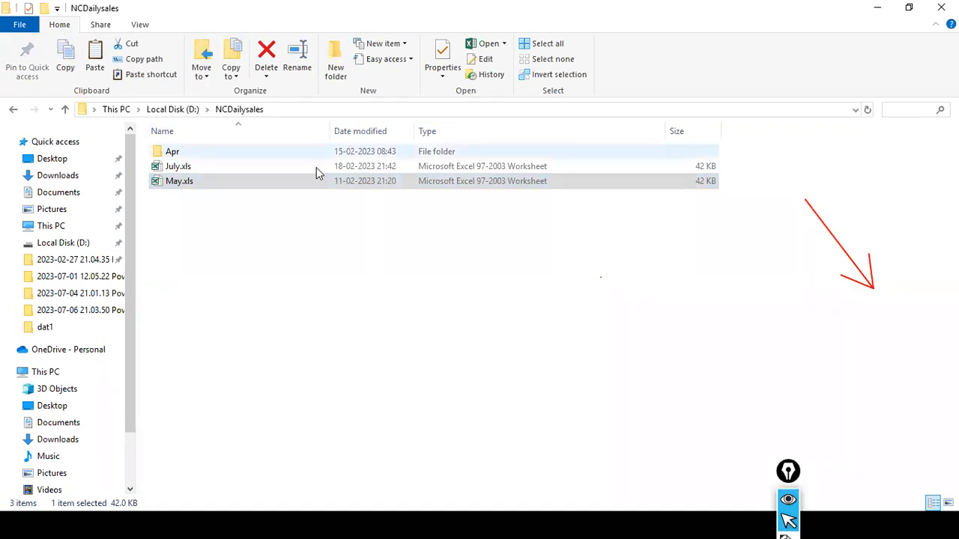
key("alt+Tab")
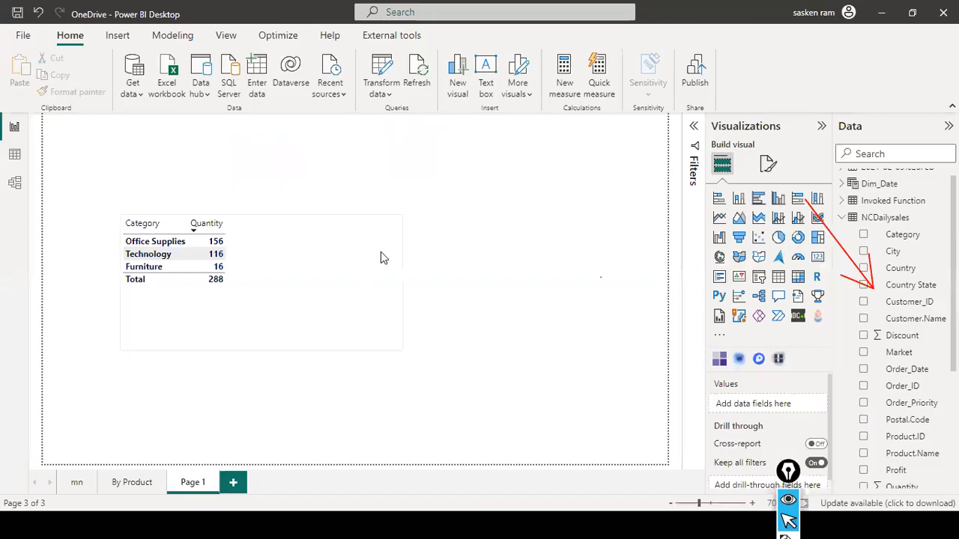
key("alt+Tab")
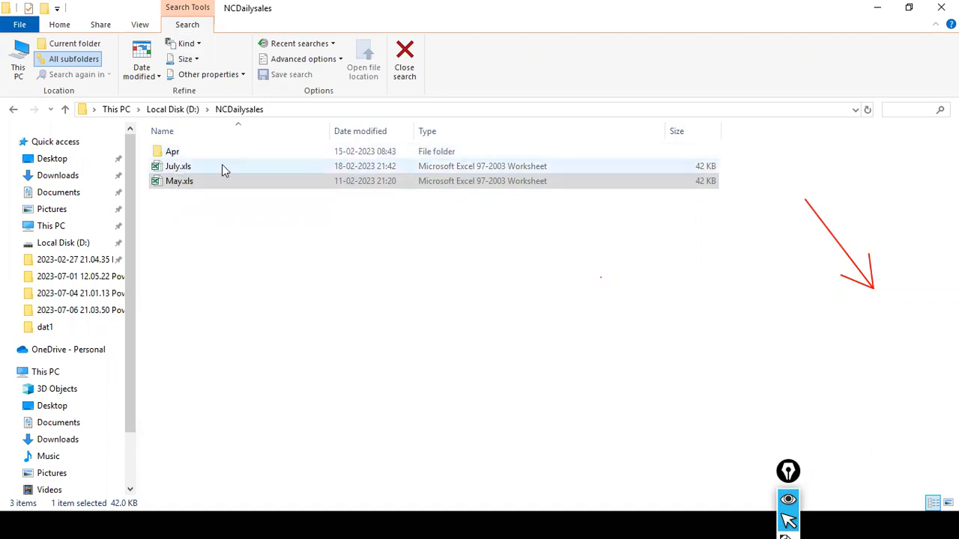
key("alt+Tab")
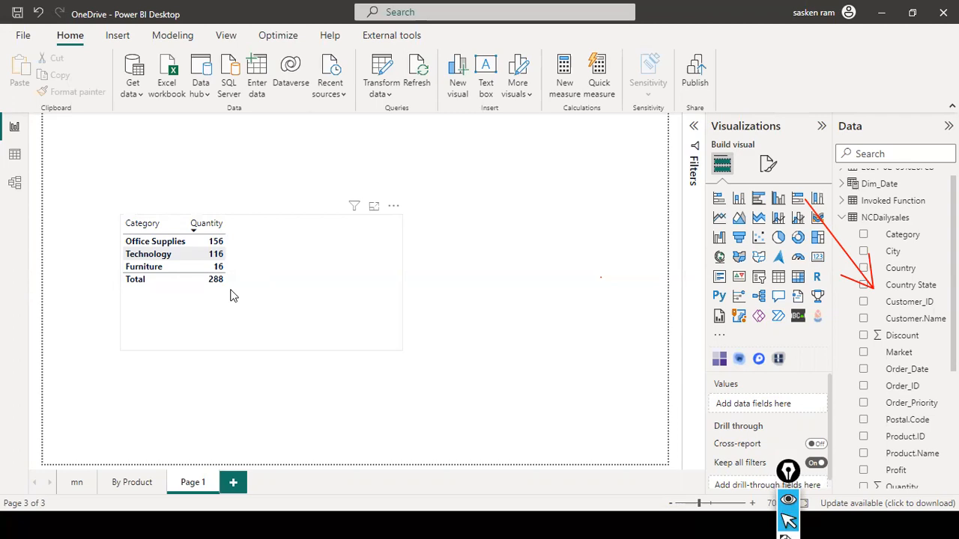
key("alt+Tab")
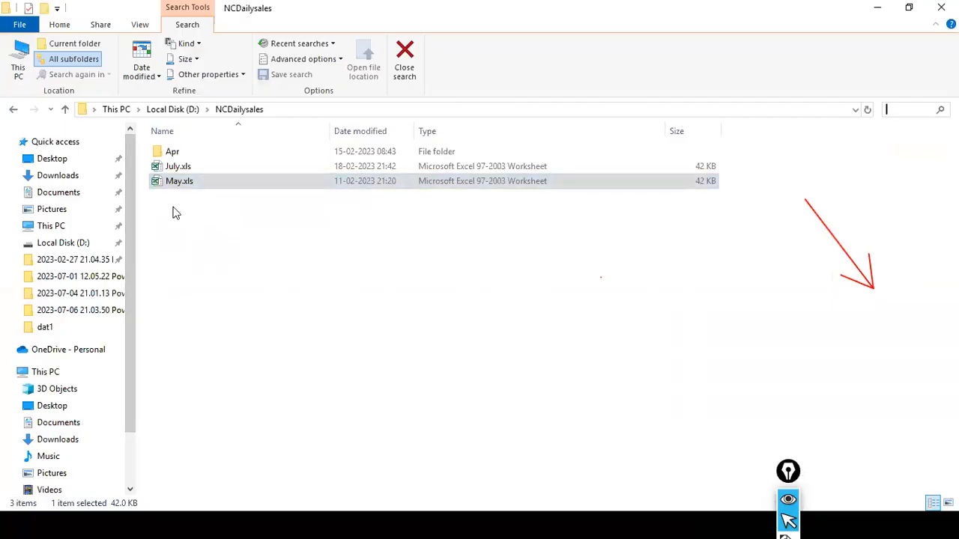
key("alt+Tab")
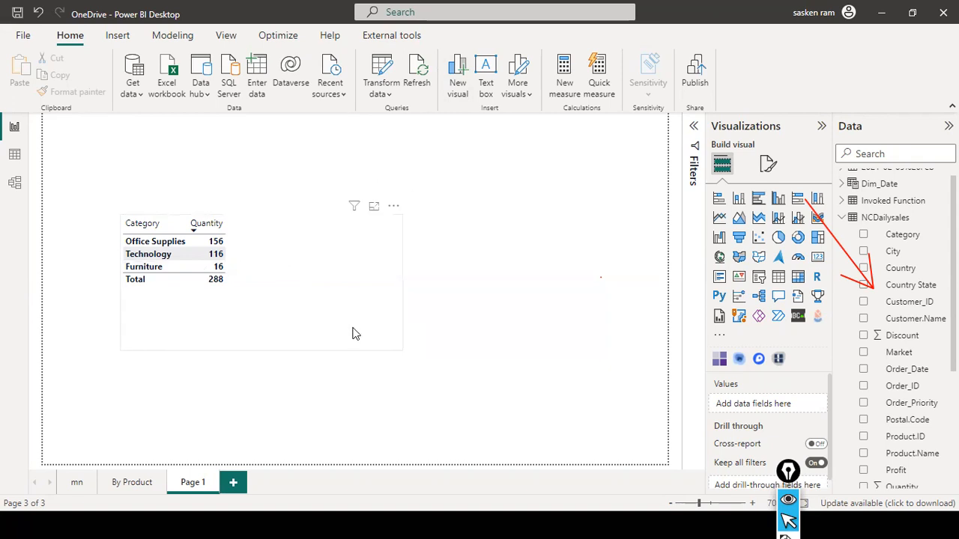
Refresh the report data and move the quantity table to the lower-left part of the report page.
left_click(423, 97)
left_click(397, 349)
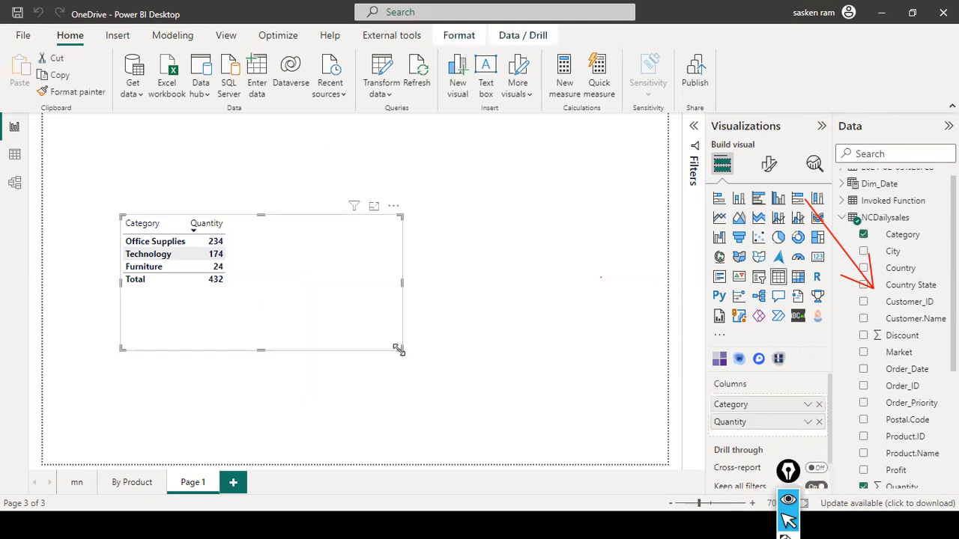
left_click_drag(353, 327, 295, 356)
left_click(295, 362)
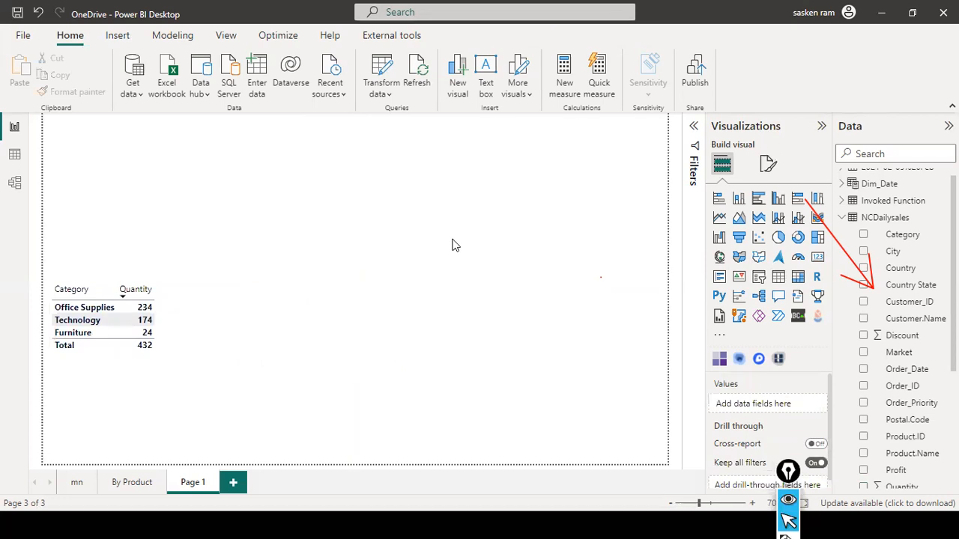
Handwrite the red notes "NCDaily Sales →", "1st July" and "June.xls", and draw a horizontal arrow beneath the folder name.
key("ctrl+shift+3")
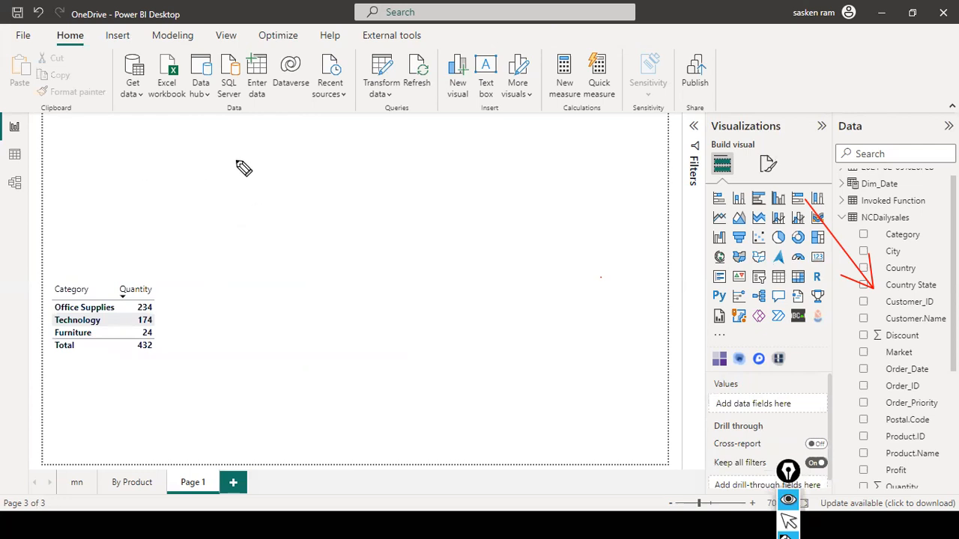
mouse_move(280, 163)
left_mouse_down()
mouse_move(297, 150)
mouse_move(330, 165)
mouse_move(359, 159)
mouse_move(364, 171)
mouse_move(380, 165)
mouse_move(390, 179)
mouse_move(413, 170)
mouse_move(408, 181)
left_mouse_up()
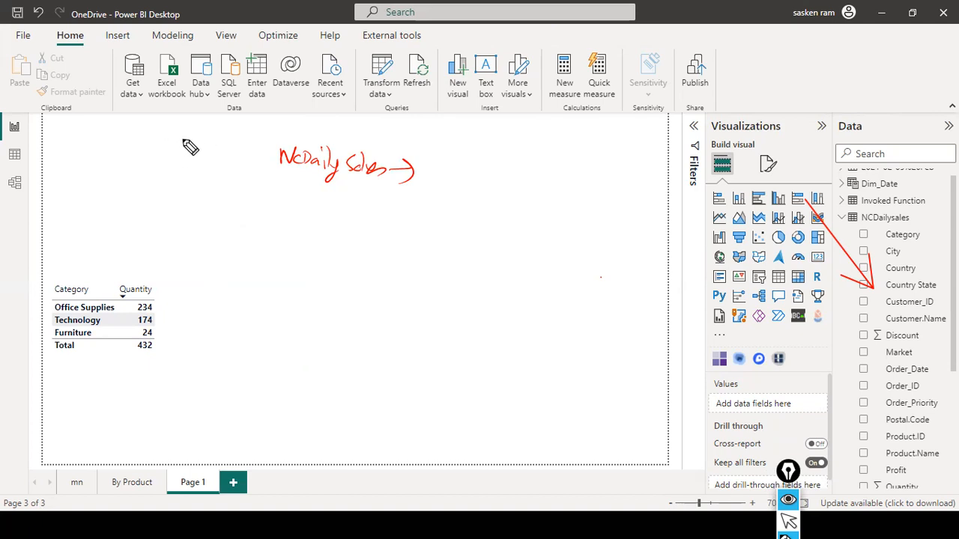
left_click_drag(181, 131, 181, 147)
mouse_move(187, 140)
left_mouse_down()
mouse_move(192, 131)
mouse_move(242, 139)
left_mouse_up()
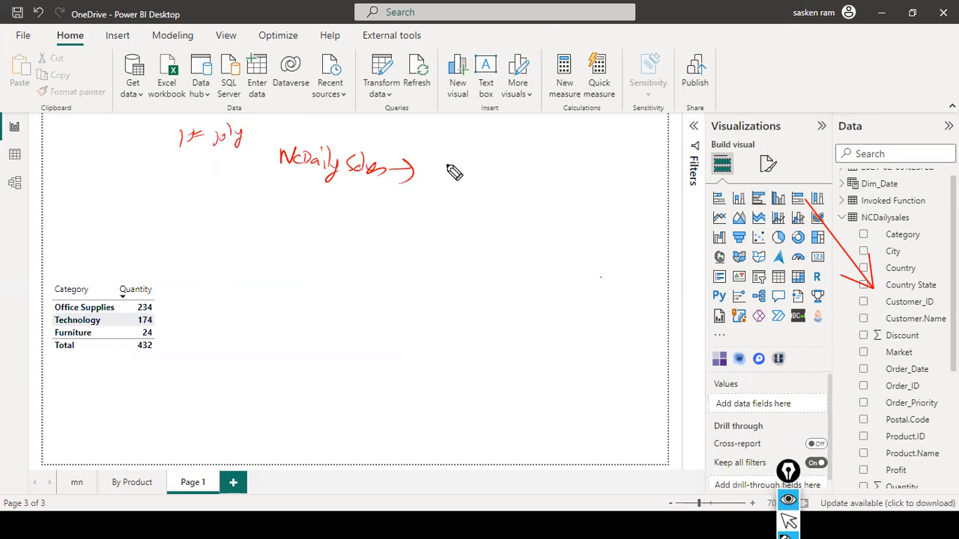
mouse_move(435, 165)
left_mouse_down()
mouse_move(442, 177)
mouse_move(513, 183)
left_mouse_up()
mouse_move(205, 193)
left_mouse_down()
mouse_move(324, 194)
mouse_move(304, 203)
left_mouse_up()
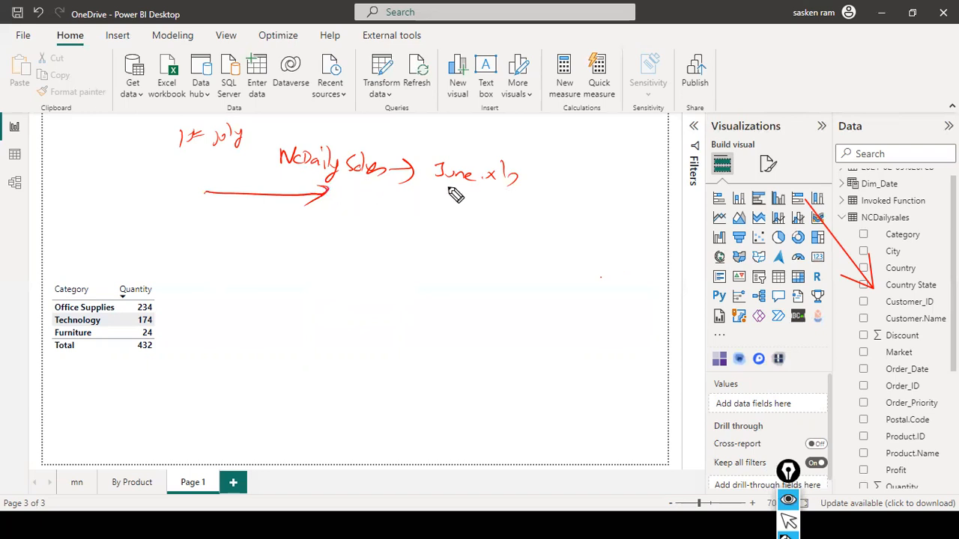
Draw a curved arrow from the horizontal arrow to June.xls and write "automatically" beneath it with an underline.
left_click_drag(454, 181, 336, 200)
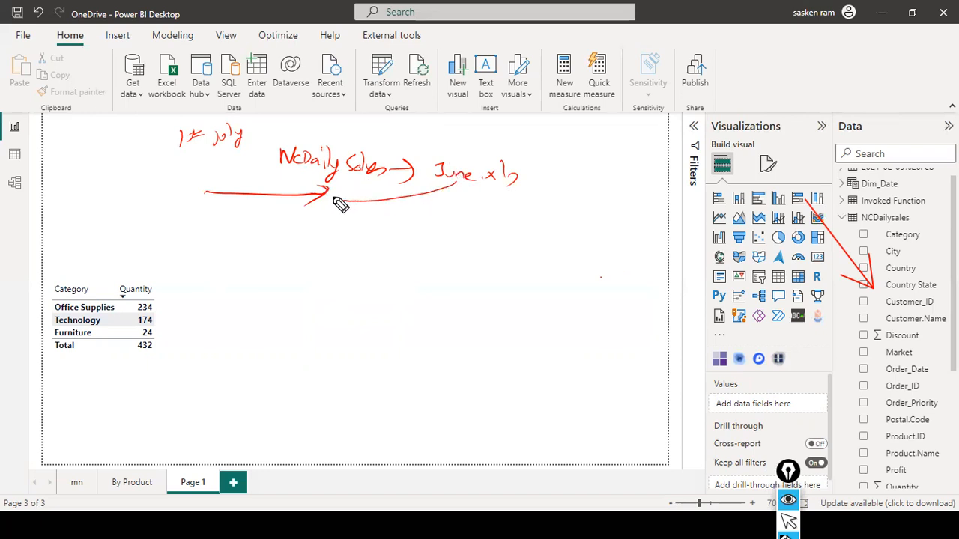
mouse_move(446, 181)
left_mouse_down()
mouse_move(451, 193)
mouse_move(428, 208)
mouse_move(463, 207)
left_mouse_up()
left_click(399, 210)
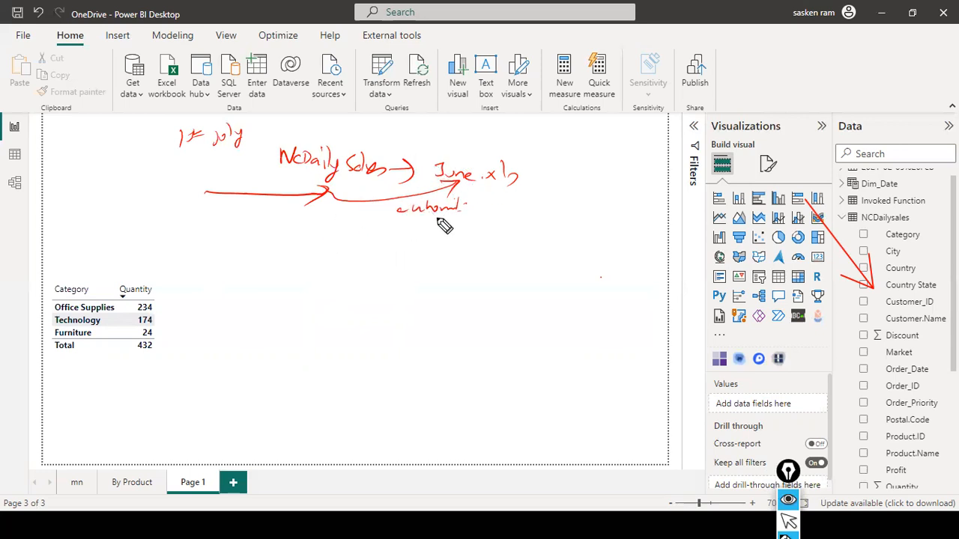
left_click_drag(463, 206, 484, 207)
left_click_drag(389, 231, 460, 227)
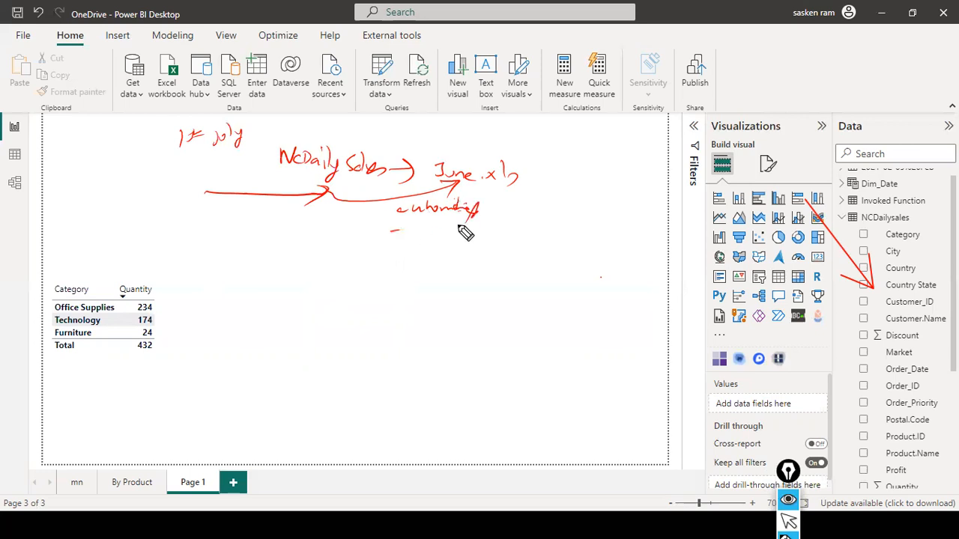
Circle the June.xls note and the quantity table in red, and draw a long arrow pointing to the Refresh command.
left_click_drag(531, 161, 428, 178)
left_click_drag(504, 150, 438, 185)
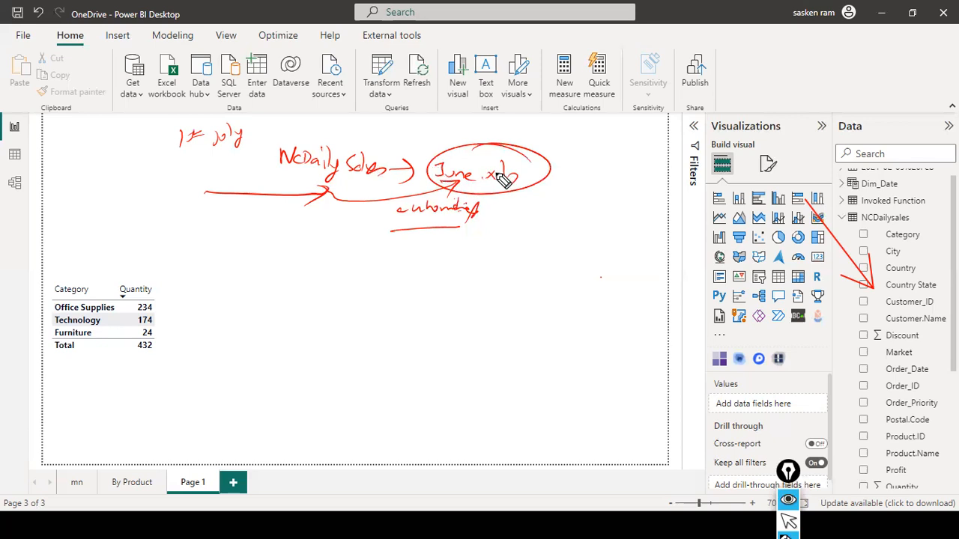
mouse_move(177, 279)
left_mouse_down()
mouse_move(45, 364)
mouse_move(113, 275)
left_mouse_up()
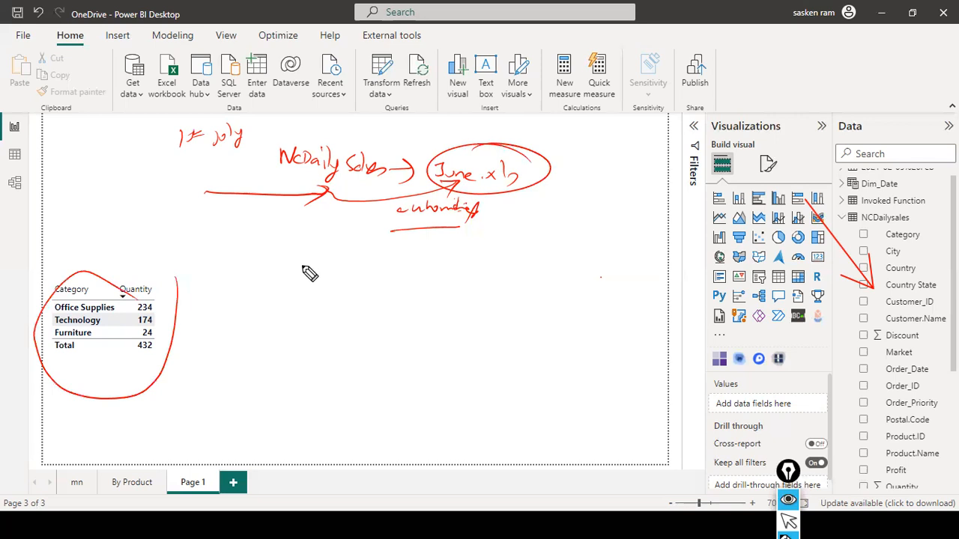
left_click_drag(325, 214, 295, 272)
mouse_move(327, 212)
left_mouse_down()
mouse_move(402, 113)
mouse_move(415, 118)
left_mouse_up()
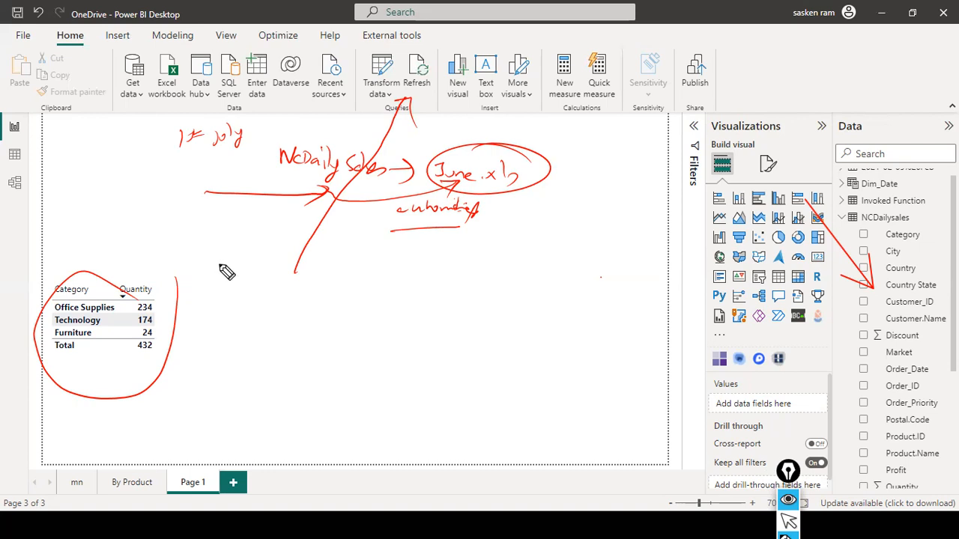
Draw red arrows to the table's Total row, the Quantity column and the NCDaily Sales note, and retrace the arrow to June.xls.
left_click_drag(388, 203, 460, 182)
left_click_drag(224, 322, 173, 330)
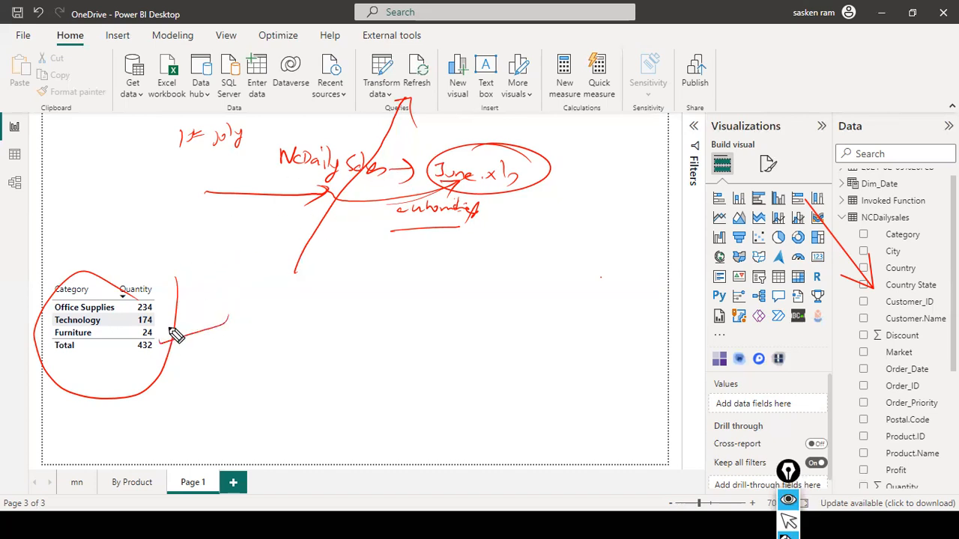
left_click_drag(137, 362, 166, 349)
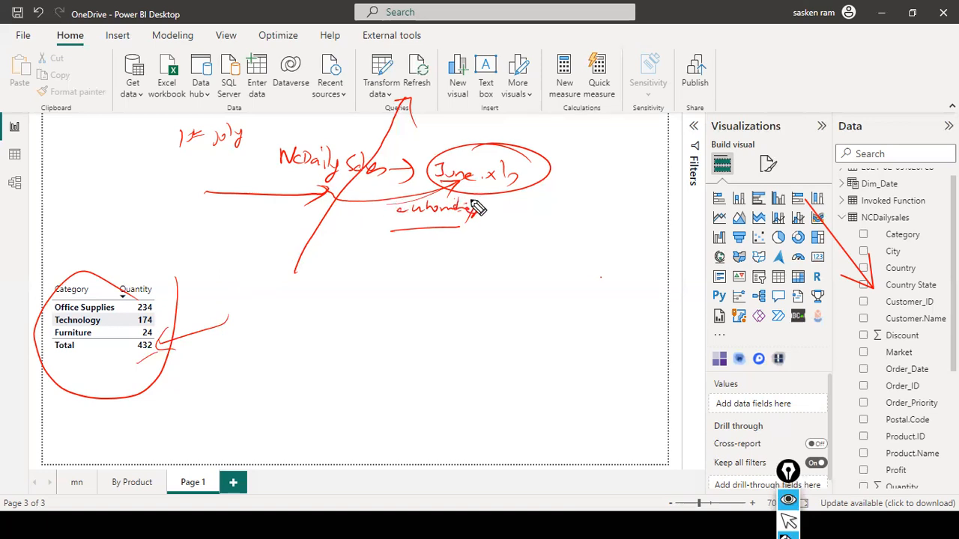
left_click_drag(271, 196, 440, 204)
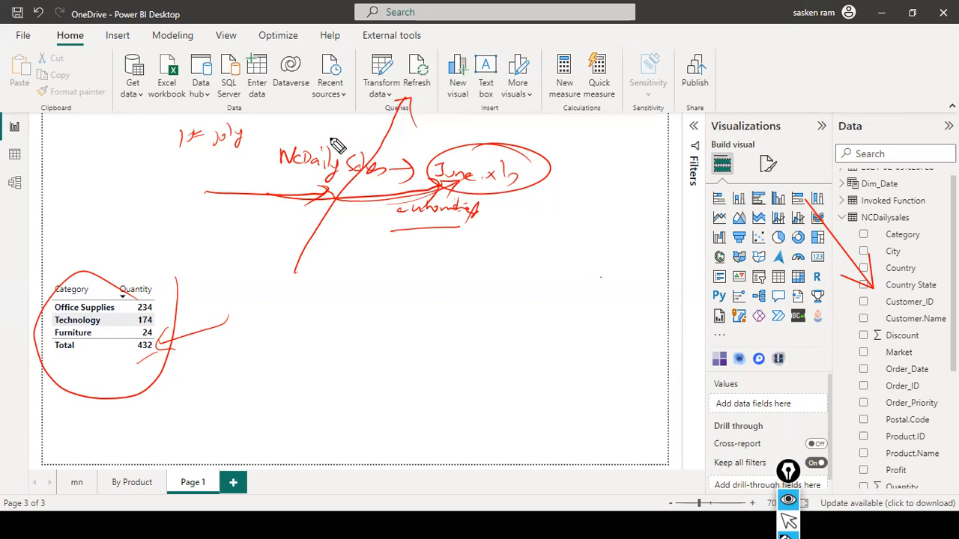
left_click_drag(345, 140, 395, 117)
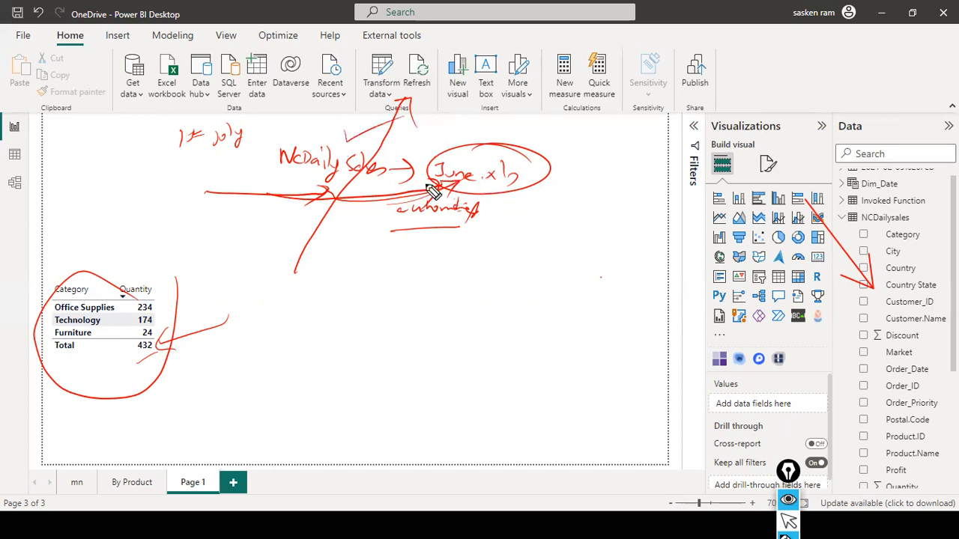
mouse_move(229, 253)
left_mouse_down()
mouse_move(181, 283)
mouse_move(210, 282)
left_mouse_up()
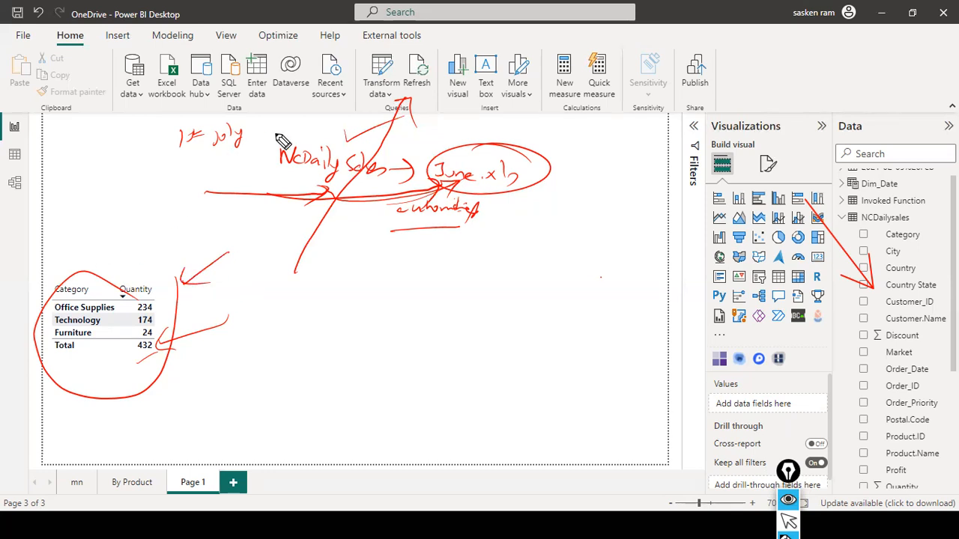
Write a circled "250" in red on the empty part of the report page and circle the NCDaily Sales note.
mouse_move(522, 307)
left_mouse_down()
mouse_move(509, 322)
mouse_move(529, 320)
left_mouse_up()
mouse_move(547, 312)
left_mouse_down()
mouse_move(541, 324)
mouse_move(562, 319)
left_mouse_up()
left_click_drag(577, 291, 582, 295)
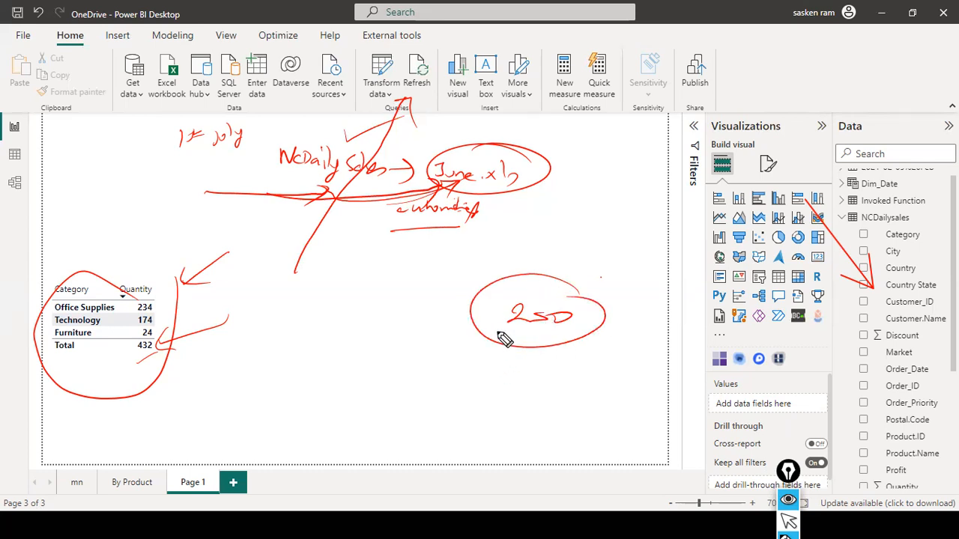
left_click_drag(374, 158, 374, 146)
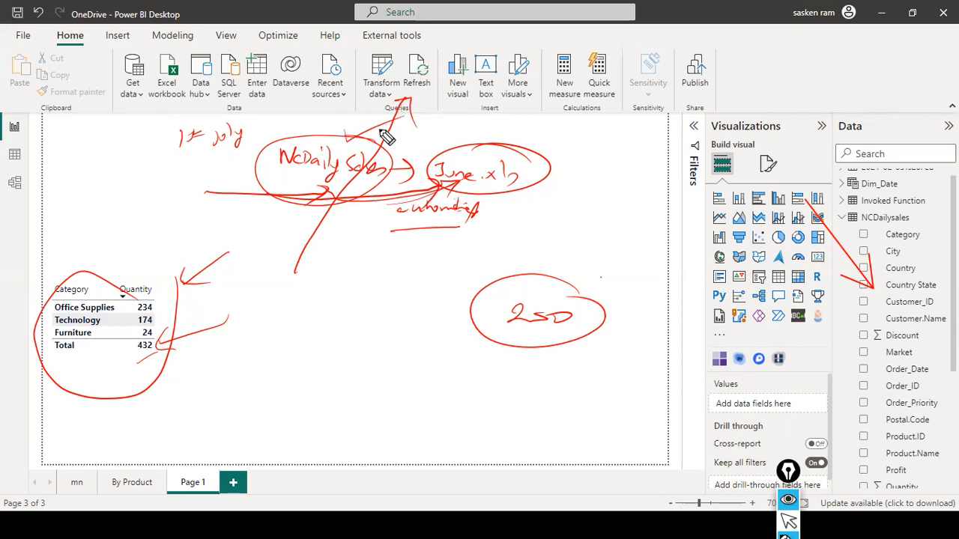
Mark the Publish command with a red arrow and circle, and handwrite the circled note "Schedule the data refresh".
mouse_move(800, 66)
left_mouse_down()
mouse_move(732, 69)
mouse_move(734, 83)
left_mouse_up()
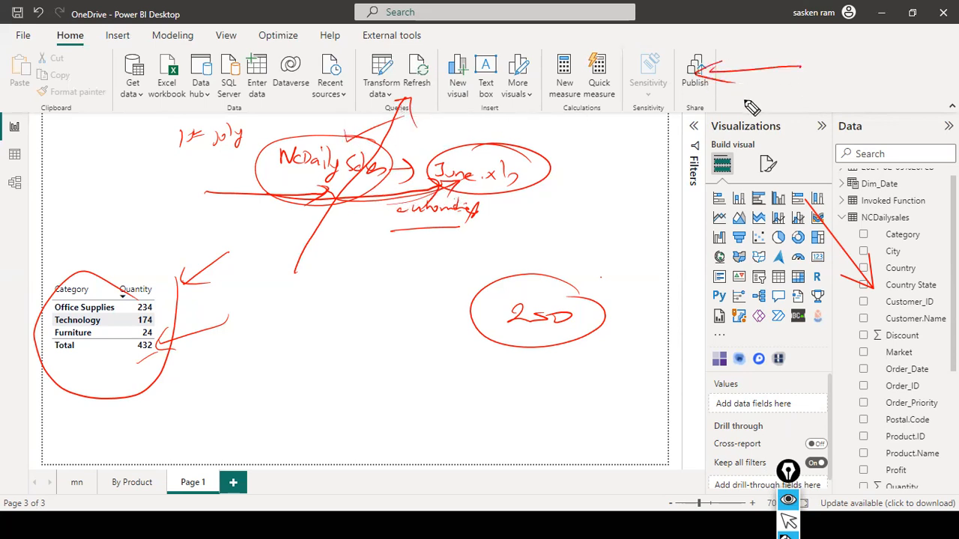
mouse_move(719, 49)
left_mouse_down()
mouse_move(663, 79)
mouse_move(723, 103)
left_mouse_up()
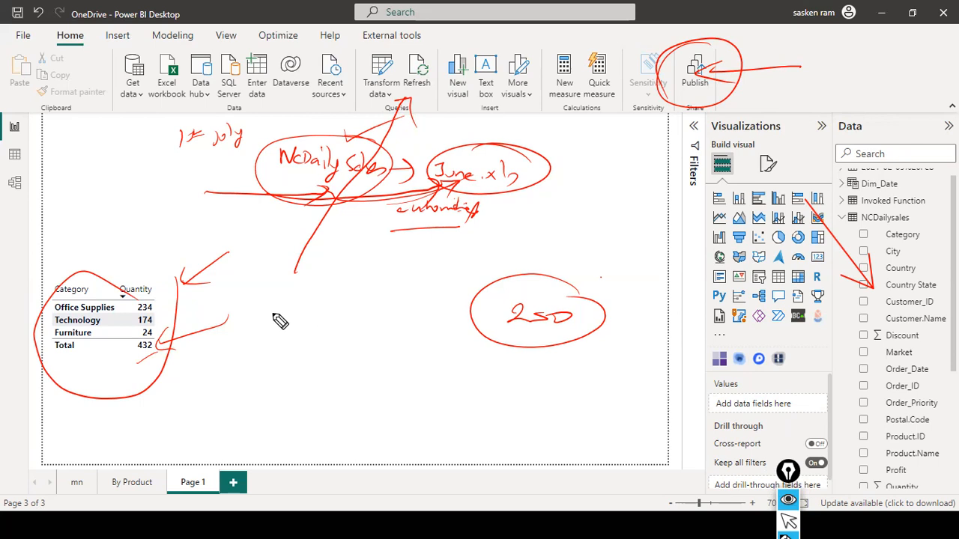
mouse_move(283, 305)
left_mouse_down()
mouse_move(270, 322)
mouse_move(369, 317)
left_mouse_up()
mouse_move(307, 346)
left_mouse_down()
mouse_move(439, 340)
mouse_move(467, 349)
mouse_move(488, 334)
mouse_move(423, 281)
mouse_move(456, 300)
left_mouse_up()
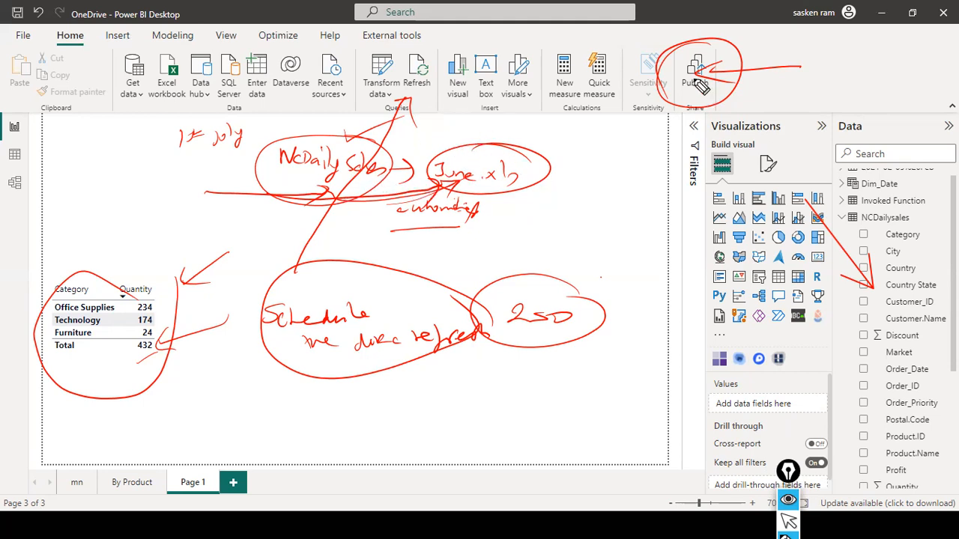
Add red arrows to the quantity table and from 250 to June.xls with a second circle around June.xls, and clear all annotations.
left_click_drag(245, 281, 164, 341)
left_click_drag(191, 309, 161, 342)
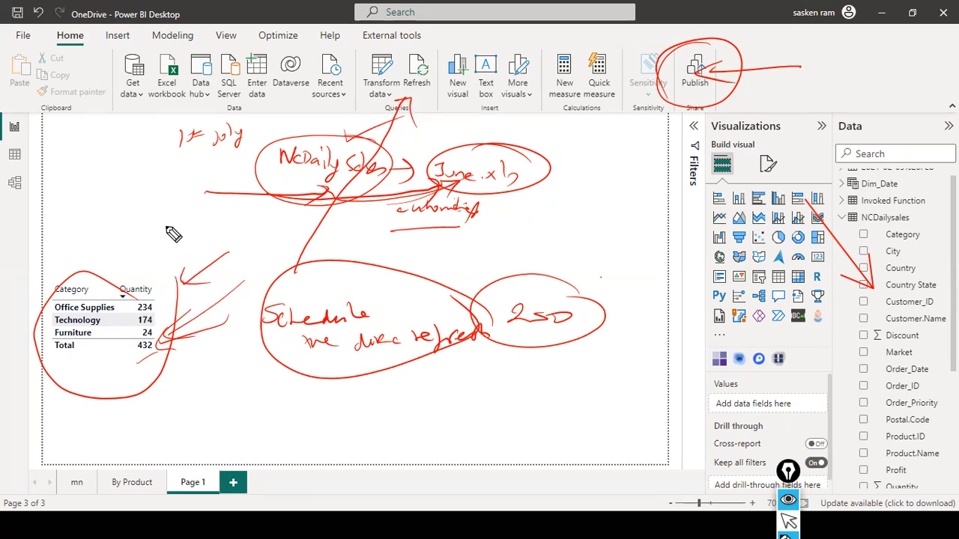
mouse_move(525, 154)
left_mouse_down()
mouse_move(454, 202)
mouse_move(487, 207)
left_mouse_up()
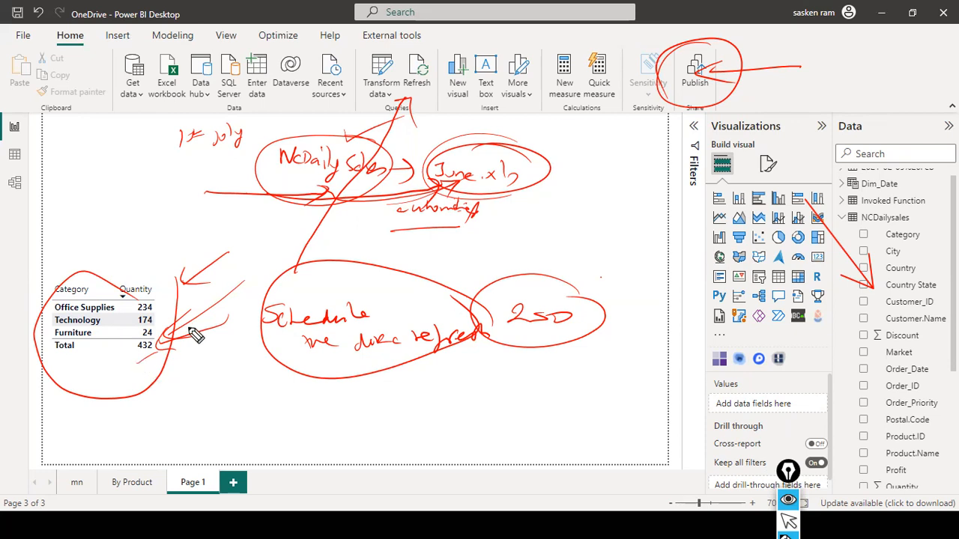
mouse_move(550, 270)
left_mouse_down()
mouse_move(526, 211)
mouse_move(506, 193)
left_mouse_up()
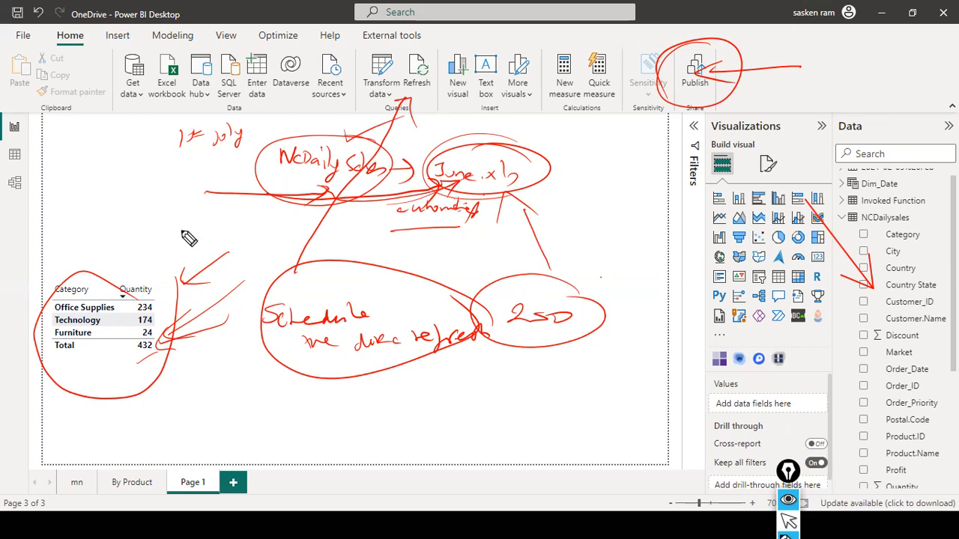
mouse_move(234, 218)
left_mouse_down()
mouse_move(159, 286)
mouse_move(211, 279)
left_mouse_up()
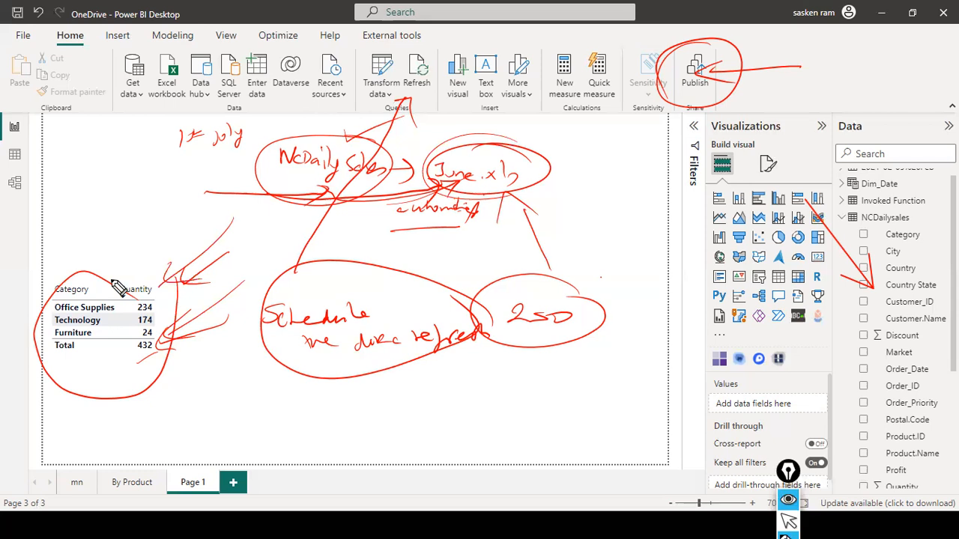
key("ctrl+shift+7")
key("ctrl+shift+2")
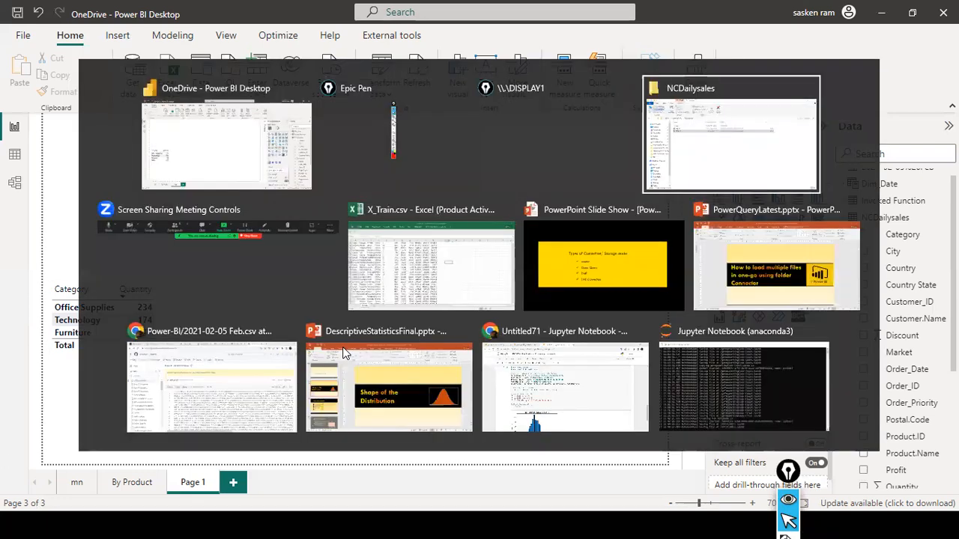
Switch to the NCDailysales folder in File Explorer, delete May.xls, and look inside the Apr subfolder.
left_click(731, 142)
left_click(201, 186)
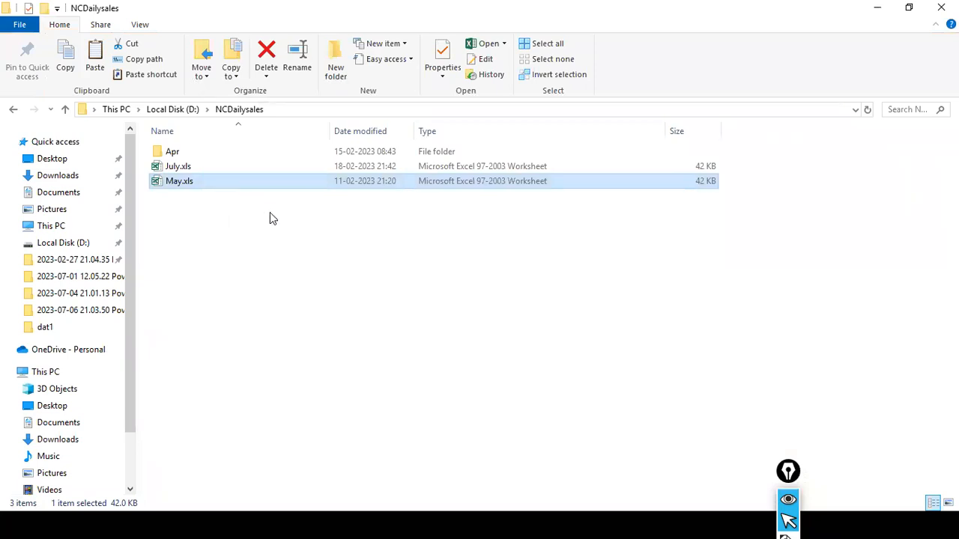
key("Delete")
double_click(176, 152)
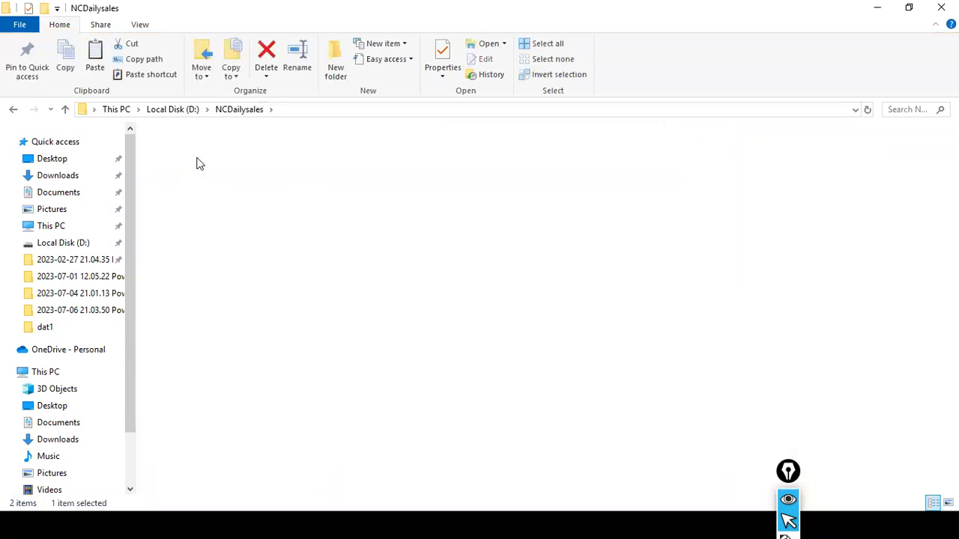
left_click(240, 110)
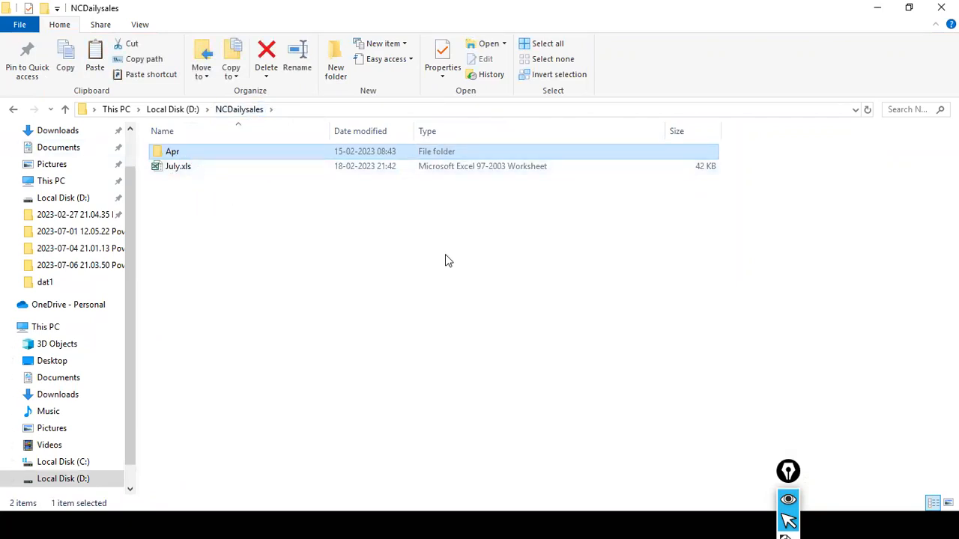
Return to Power BI Desktop, refresh the report data, and move the quantity table to the middle of the report page.
key("alt+Tab")
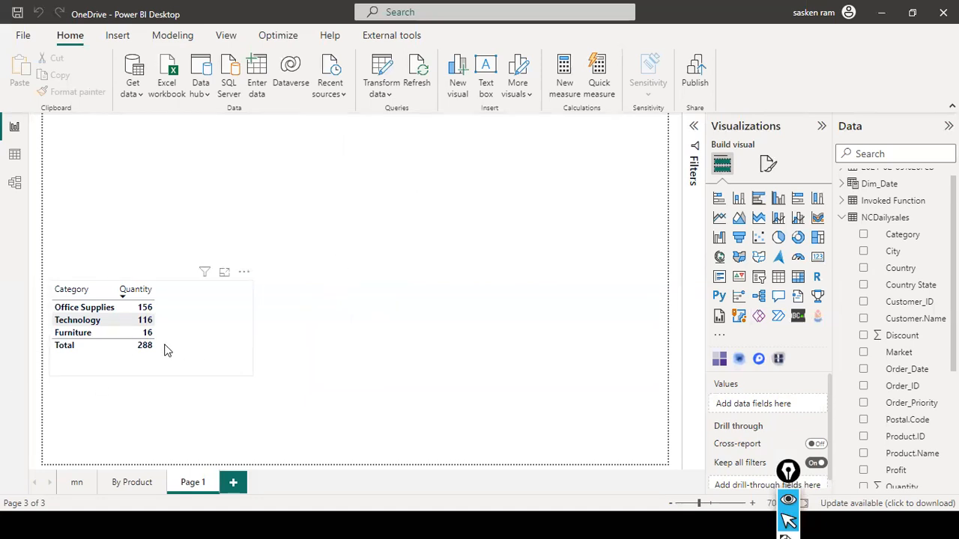
left_click_drag(185, 353, 357, 312)
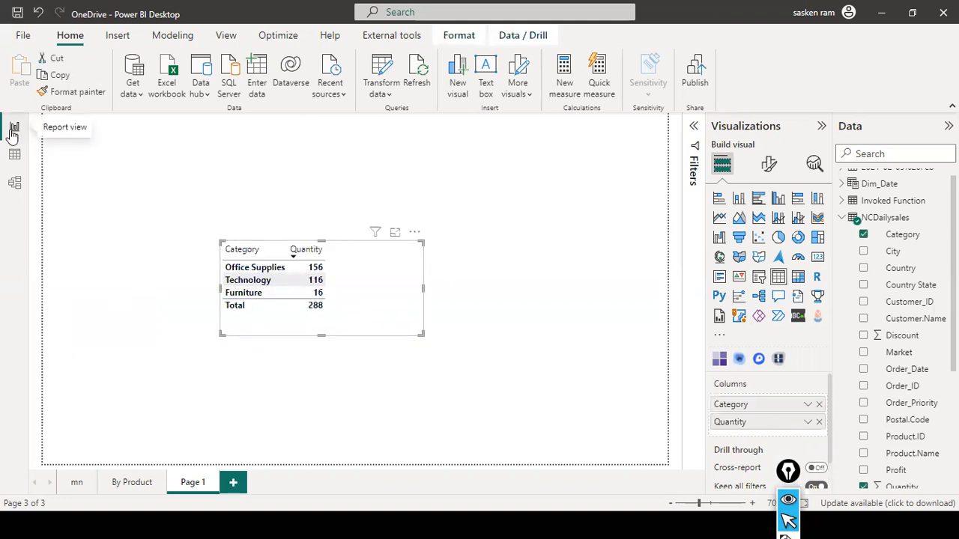
Save the OneDrive report under its existing name.
left_click(23, 35)
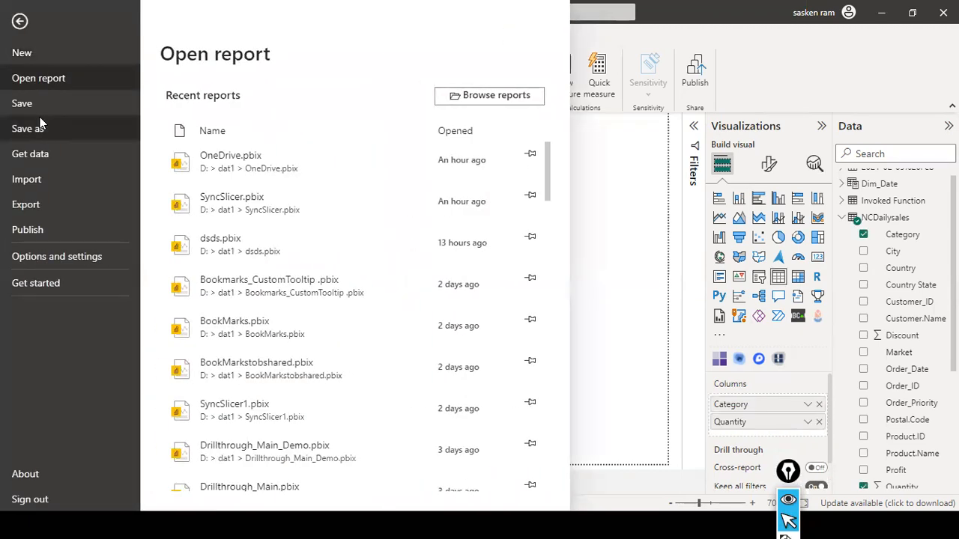
left_click(44, 103)
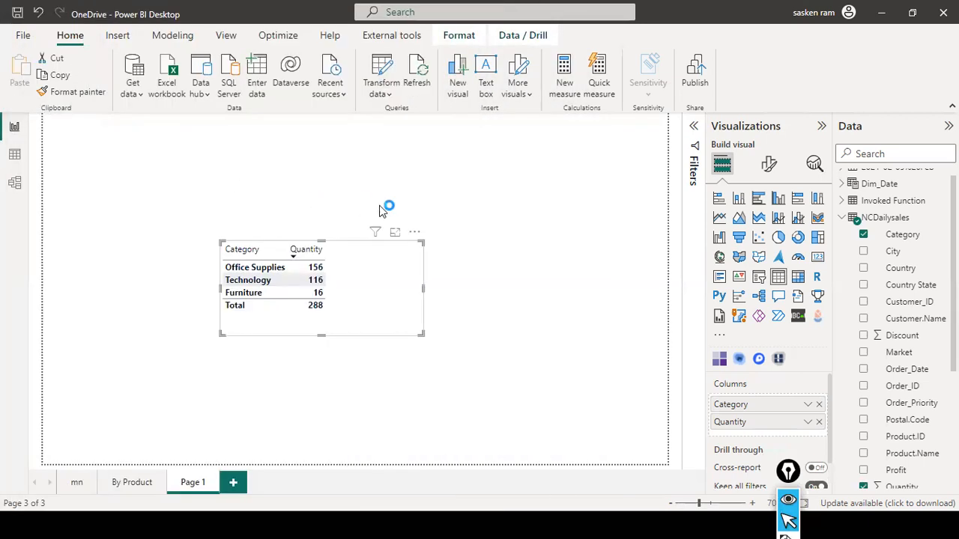